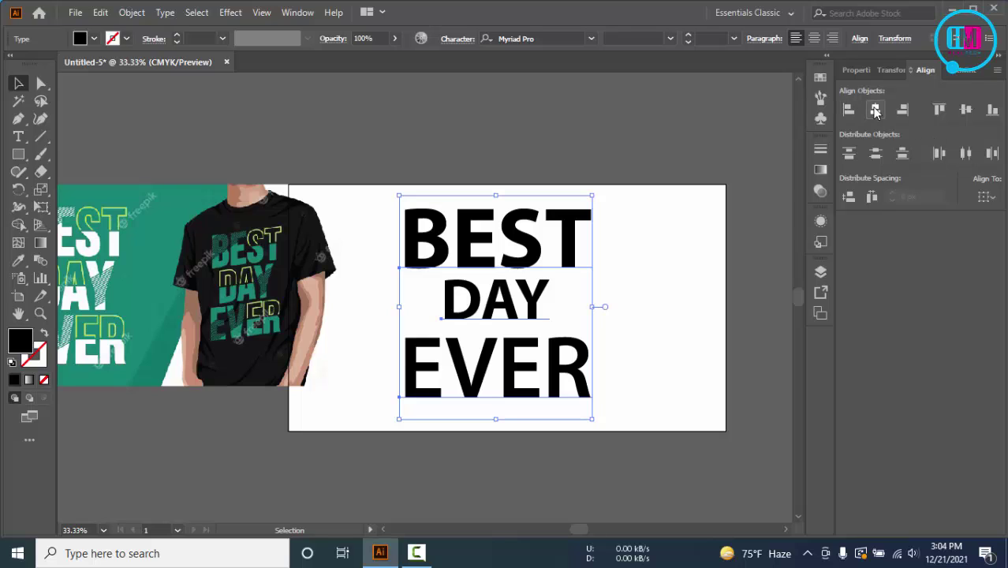
- Convert the words BEST, DAY and EVER to outlines and ungroup each word into separate letters
{"action": "key", "text": "ctrl+shift+o"}
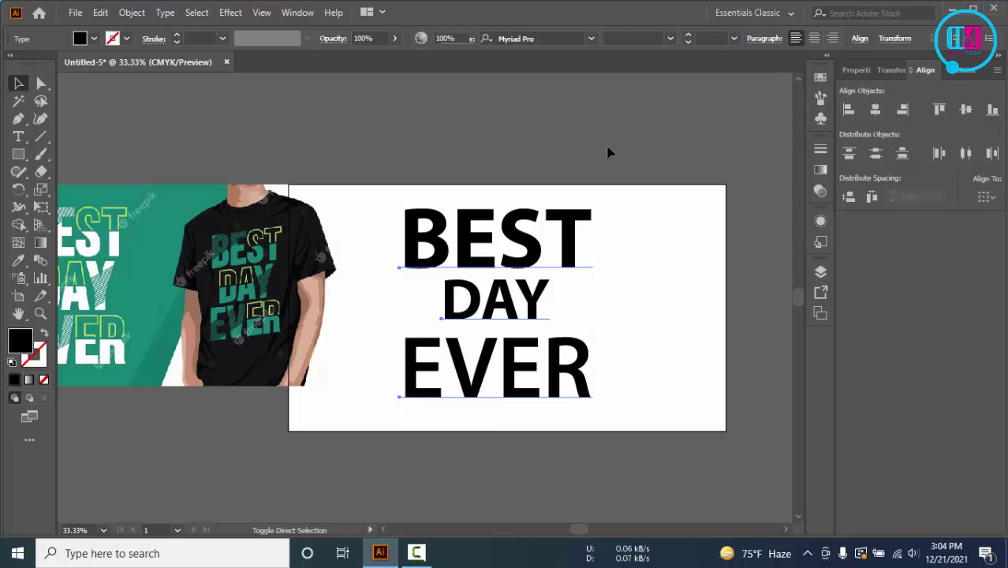
{"action": "left_click", "coordinate": [633, 284]}
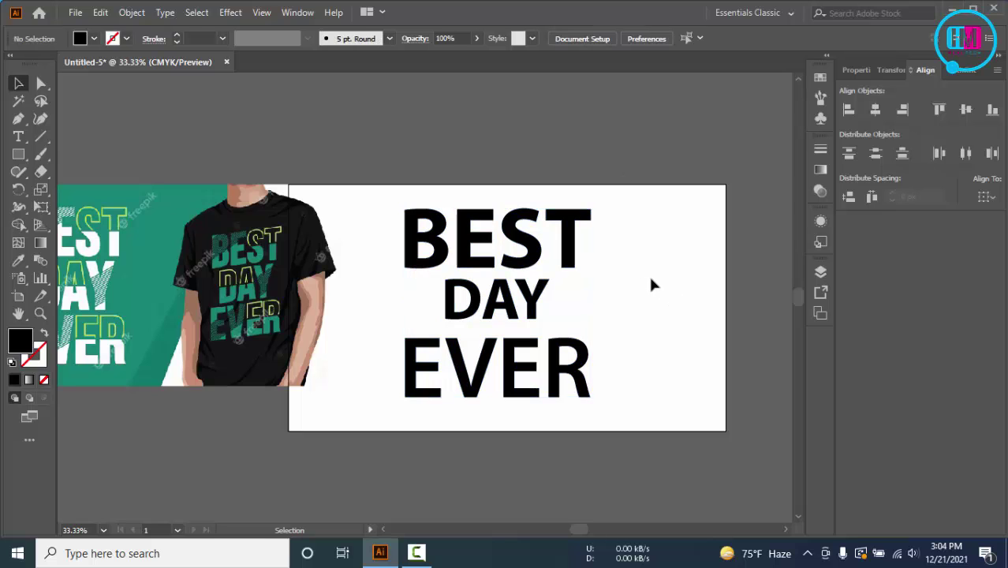
{"action": "right_click", "coordinate": [492, 230]}
{"action": "left_click", "coordinate": [535, 353]}
{"action": "right_click", "coordinate": [516, 307]}
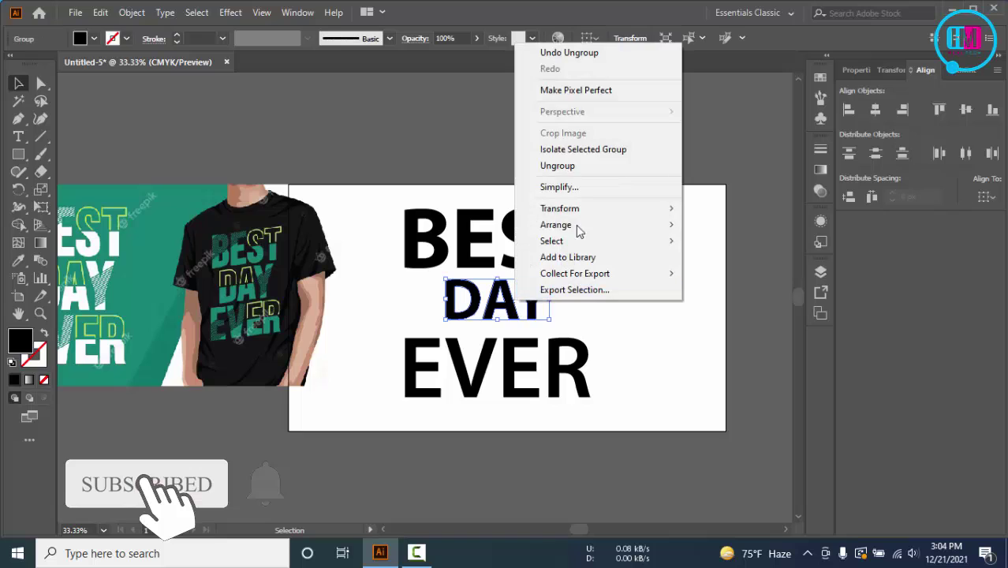
{"action": "left_click", "coordinate": [577, 164]}
{"action": "left_click", "coordinate": [526, 367]}
{"action": "right_click", "coordinate": [527, 366]}
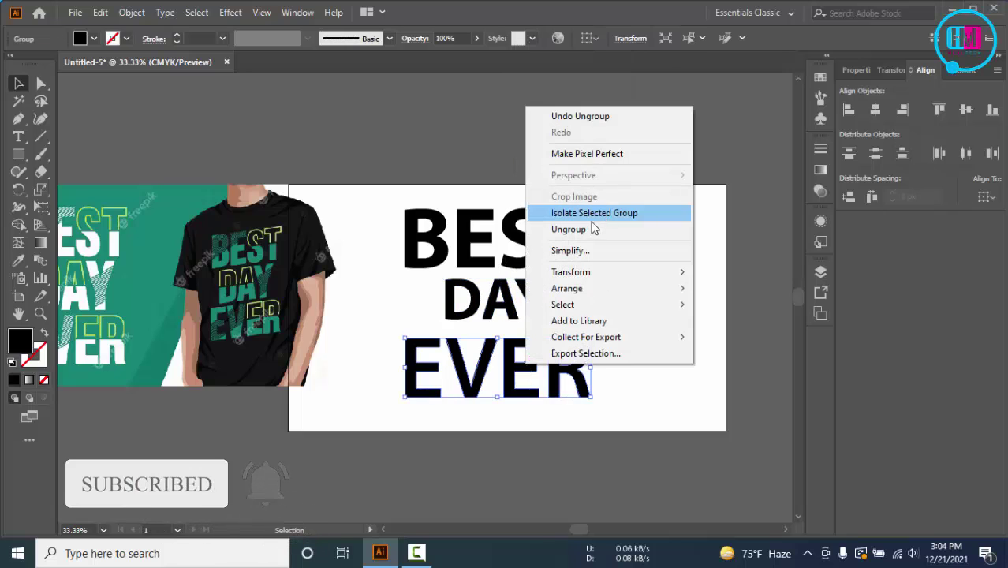
{"action": "left_click", "coordinate": [590, 227]}
{"action": "left_click", "coordinate": [651, 218]}
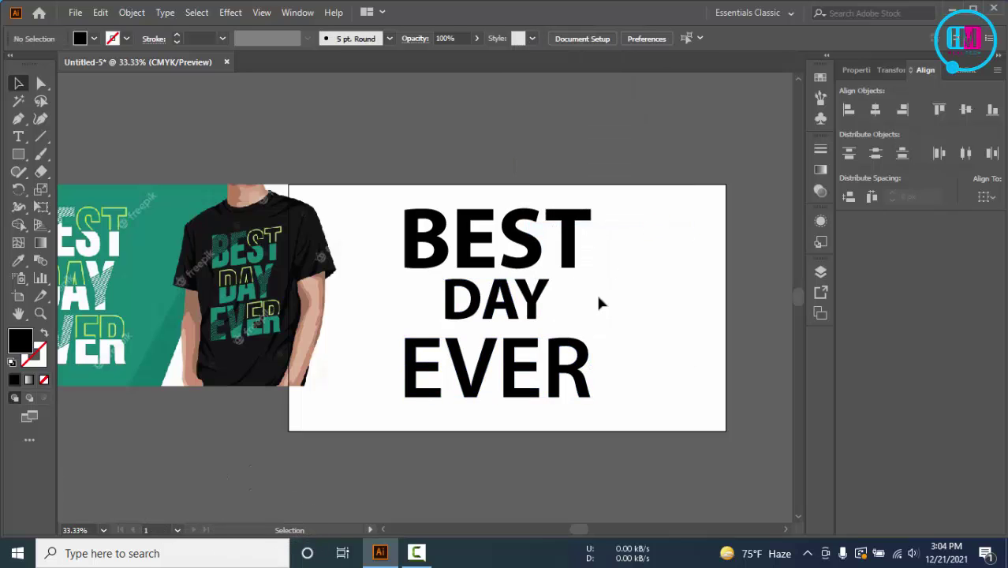
- Group the letters of EVER and nudge the word up closer to DAY
{"action": "key", "text": "a"}
{"action": "left_click_drag", "start_coordinate": [653, 337], "coordinate": [401, 402]}
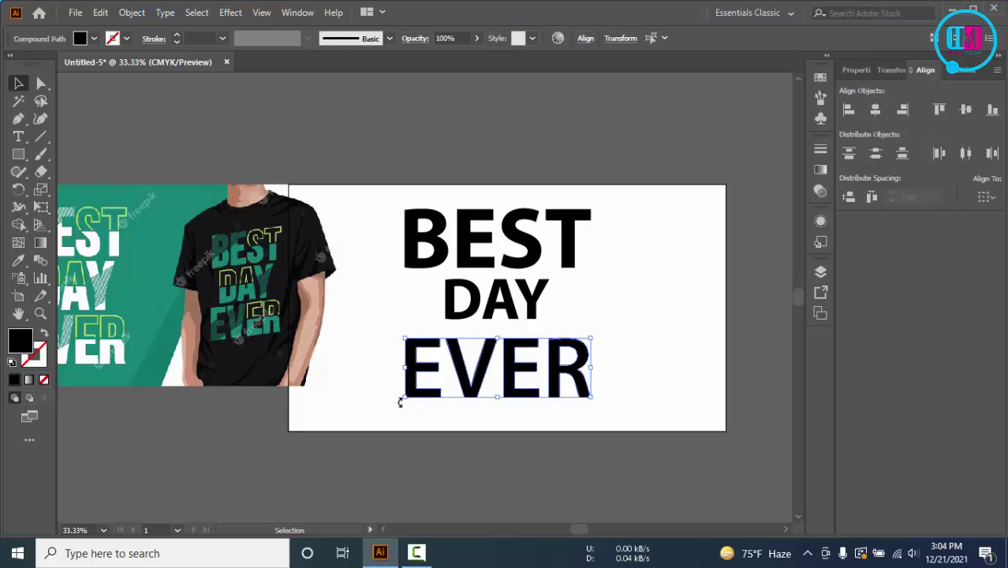
{"action": "key", "text": "v"}
{"action": "key", "text": "Up"}
{"action": "key", "text": "Up"}
{"action": "key", "text": "Up"}
{"action": "key", "text": "Up"}
{"action": "key", "text": "Up"}
{"action": "key", "text": "Up"}
{"action": "key", "text": "Up"}
{"action": "key", "text": "Up"}
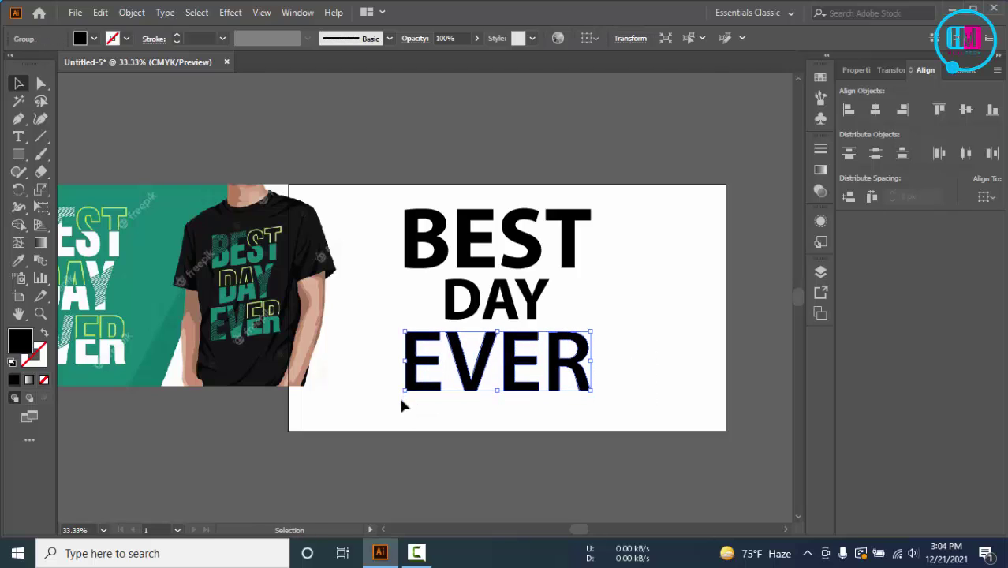
{"action": "left_click", "coordinate": [612, 259]}
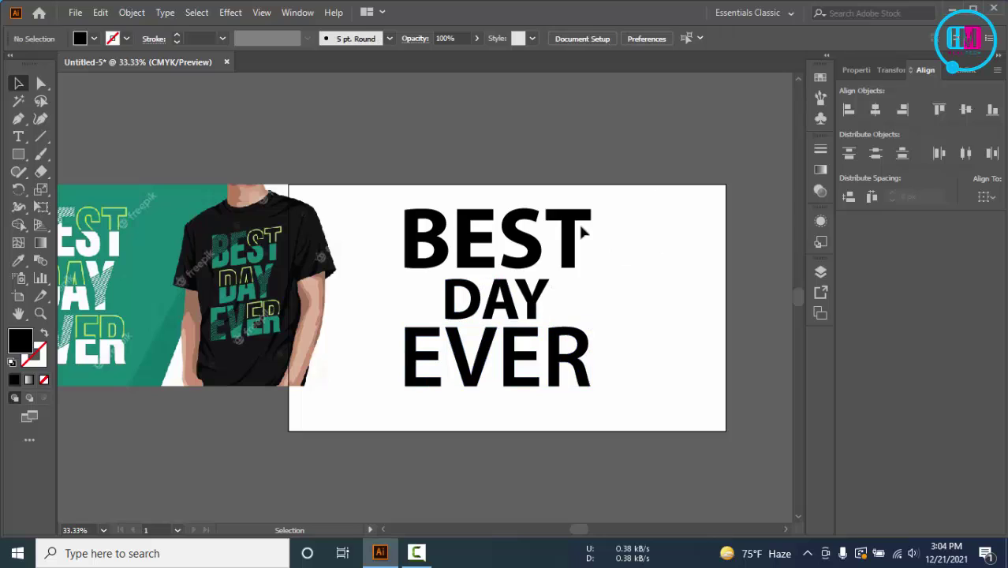
- Group the letters of BEST and nudge the word slightly down toward DAY
{"action": "left_click_drag", "start_coordinate": [659, 190], "coordinate": [384, 246]}
{"action": "key", "text": "a"}
{"action": "key", "text": "v"}
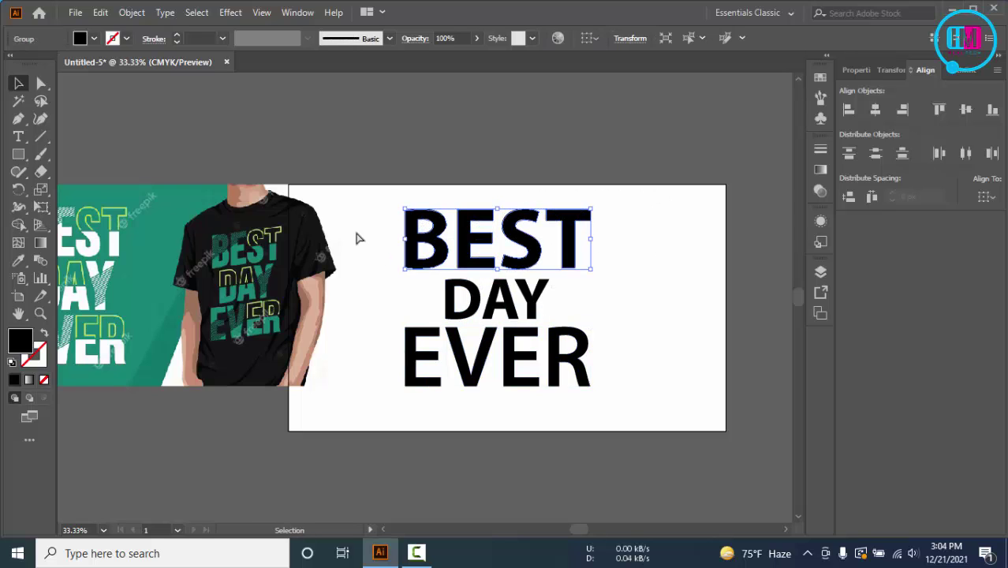
{"action": "key", "text": "Down"}
{"action": "key", "text": "Down"}
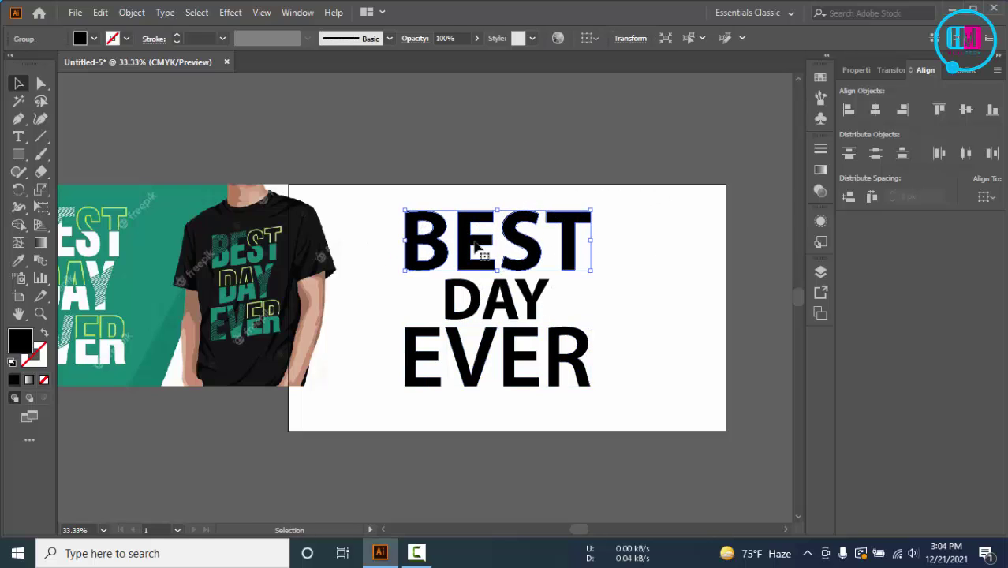
{"action": "left_click", "coordinate": [667, 262]}
- Draw a 45-degree diagonal line below the artboard and give it a black 4 pt stroke
{"action": "left_click_drag", "start_coordinate": [652, 289], "coordinate": [676, 253]}
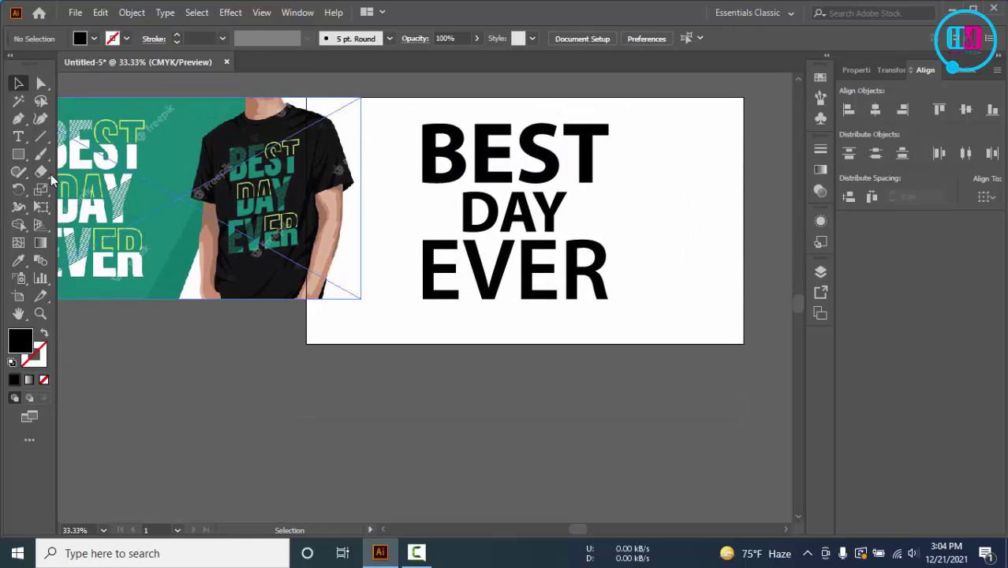
{"action": "left_click", "coordinate": [41, 138]}
{"action": "mouse_move", "coordinate": [398, 370]}
{"action": "left_mouse_down"}
{"action": "mouse_move", "coordinate": [288, 505]}
{"action": "mouse_move", "coordinate": [242, 509]}
{"action": "mouse_move", "coordinate": [265, 502]}
{"action": "left_mouse_up"}
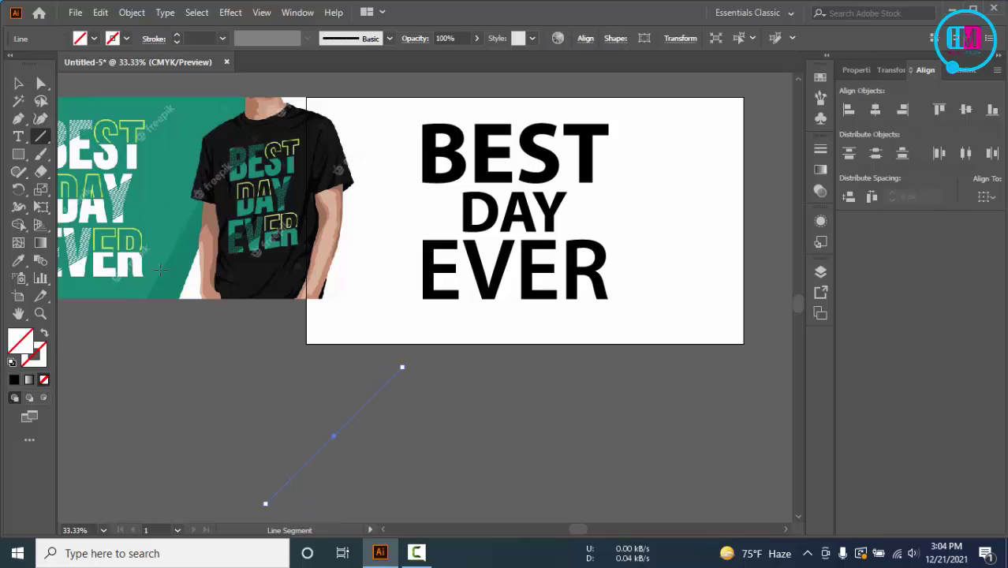
{"action": "left_click", "coordinate": [180, 41]}
{"action": "type", "text": "1"}
{"action": "key", "text": "Return"}
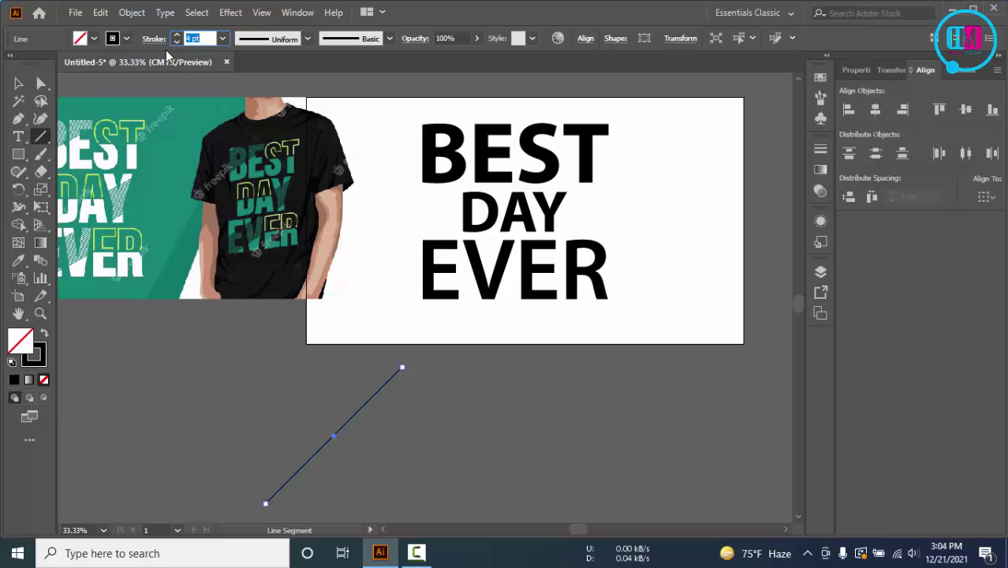
{"action": "key", "text": "ctrl+shift+a"}
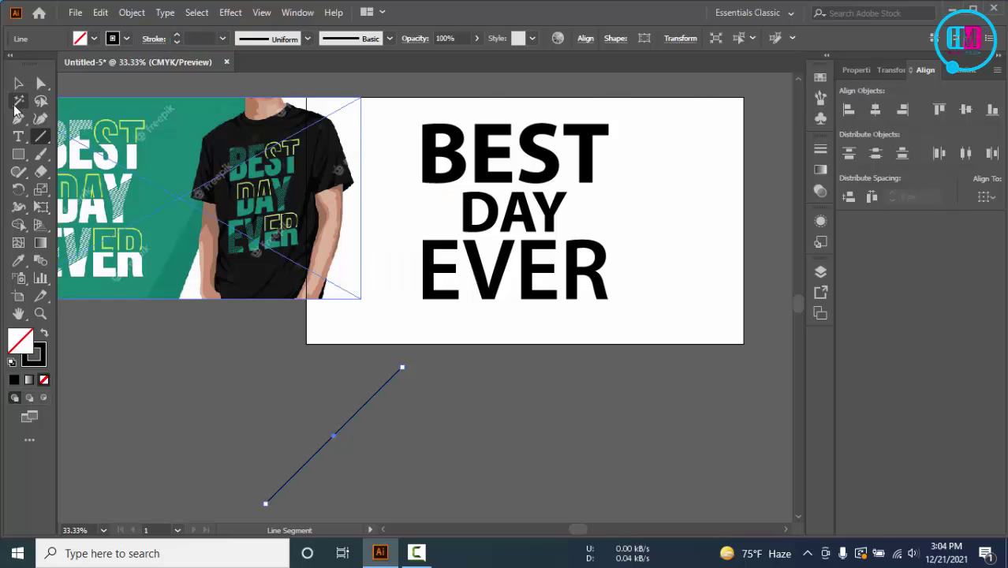
- Copy the diagonal line twice at small offsets to make three closely spaced parallel lines
{"action": "left_click", "coordinate": [19, 84]}
{"action": "left_click_drag", "start_coordinate": [520, 412], "coordinate": [506, 349]}
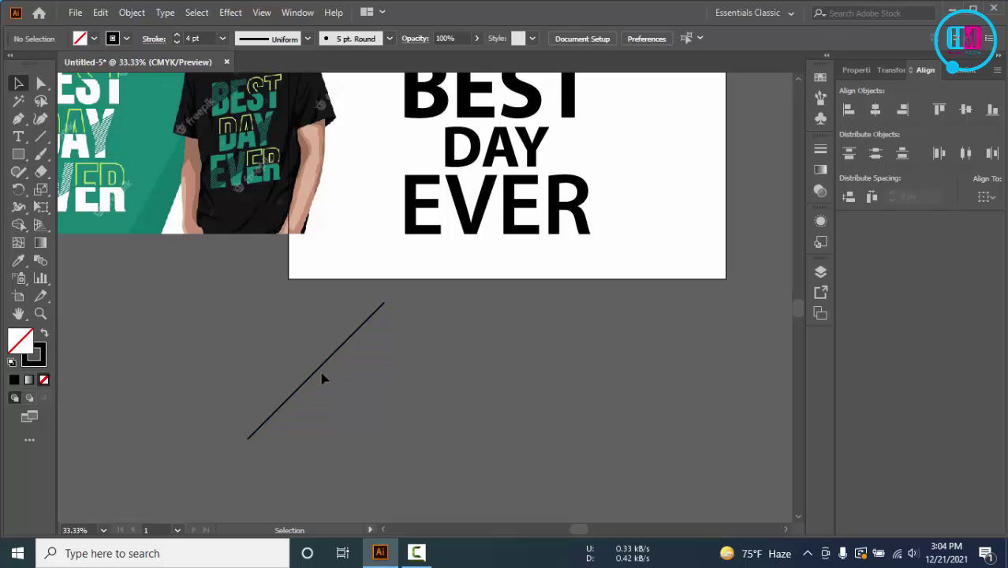
{"action": "left_click", "coordinate": [322, 364]}
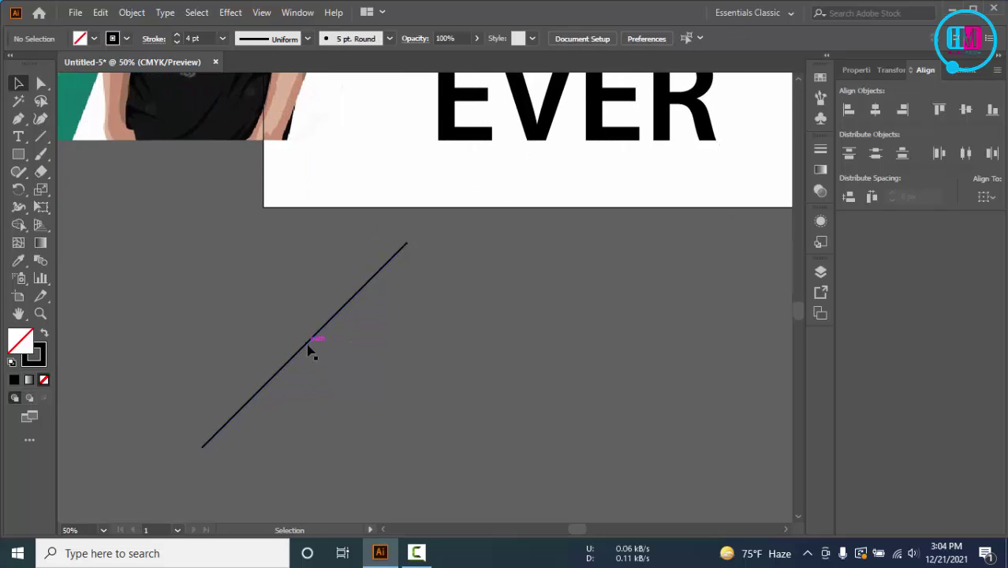
{"action": "left_click_drag", "start_coordinate": [310, 347], "coordinate": [314, 343]}
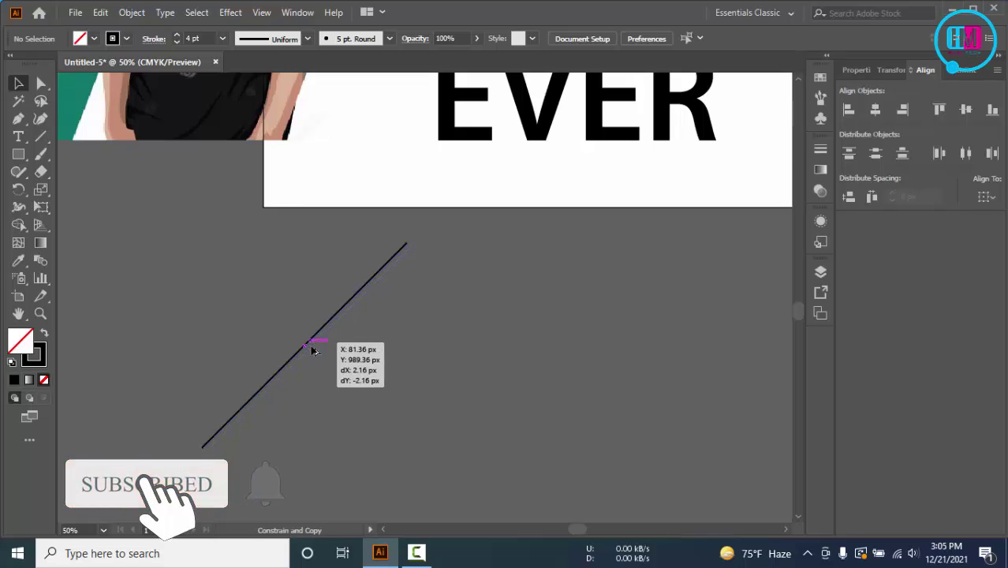
{"action": "scroll", "coordinate": [309, 356], "scroll_direction": "up", "scroll_amount": 2}
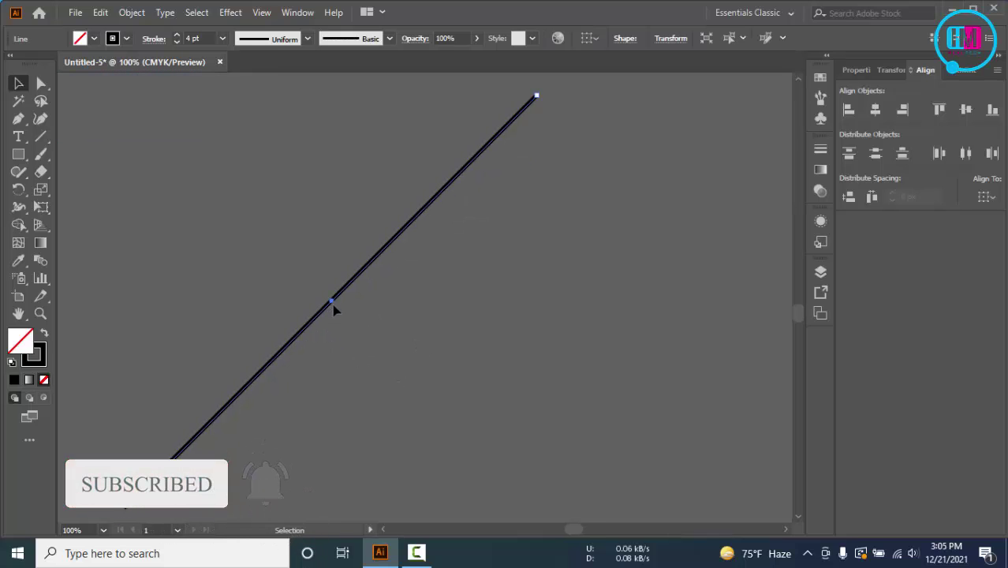
{"action": "mouse_move", "coordinate": [335, 309]}
{"action": "left_mouse_down"}
{"action": "mouse_move", "coordinate": [346, 322]}
{"action": "mouse_move", "coordinate": [337, 307]}
{"action": "mouse_move", "coordinate": [338, 316]}
{"action": "left_mouse_up"}
{"action": "key", "text": "ctrl+d"}
{"action": "key", "text": "ctrl+d"}
{"action": "left_click", "coordinate": [364, 339]}
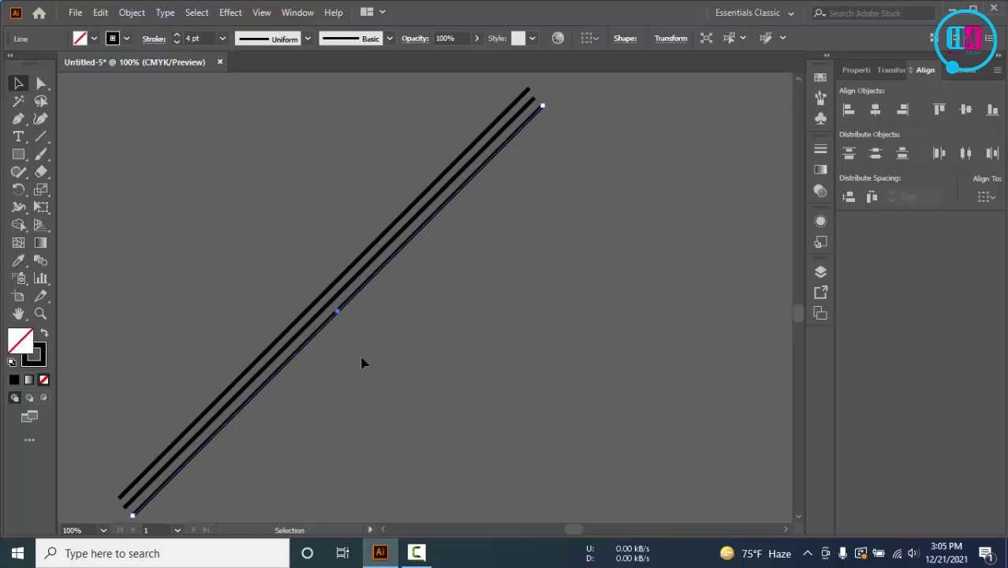
- Repeat the last copy move about a dozen times to build a wide strip of evenly spaced diagonal lines
{"action": "key", "text": "ctrl+d"}
{"action": "key", "text": "ctrl+d"}
{"action": "key", "text": "ctrl+d"}
{"action": "key", "text": "ctrl+d"}
{"action": "key", "text": "ctrl+d"}
{"action": "key", "text": "ctrl+d"}
{"action": "key", "text": "ctrl+d"}
{"action": "key", "text": "ctrl+d"}
{"action": "key", "text": "ctrl+d"}
{"action": "key", "text": "ctrl+d"}
{"action": "key", "text": "ctrl+d"}
{"action": "key", "text": "ctrl+d"}
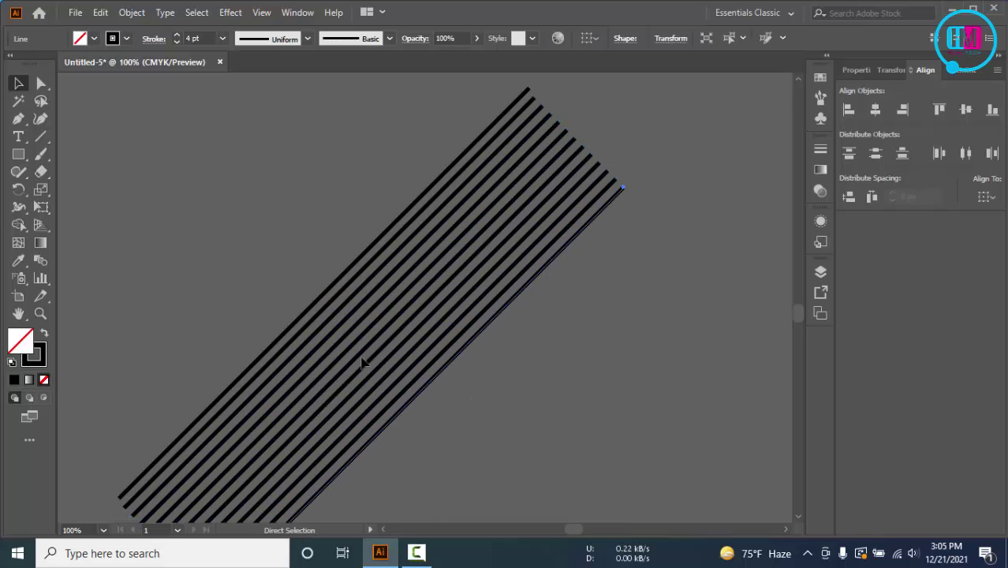
{"action": "left_click", "coordinate": [609, 356]}
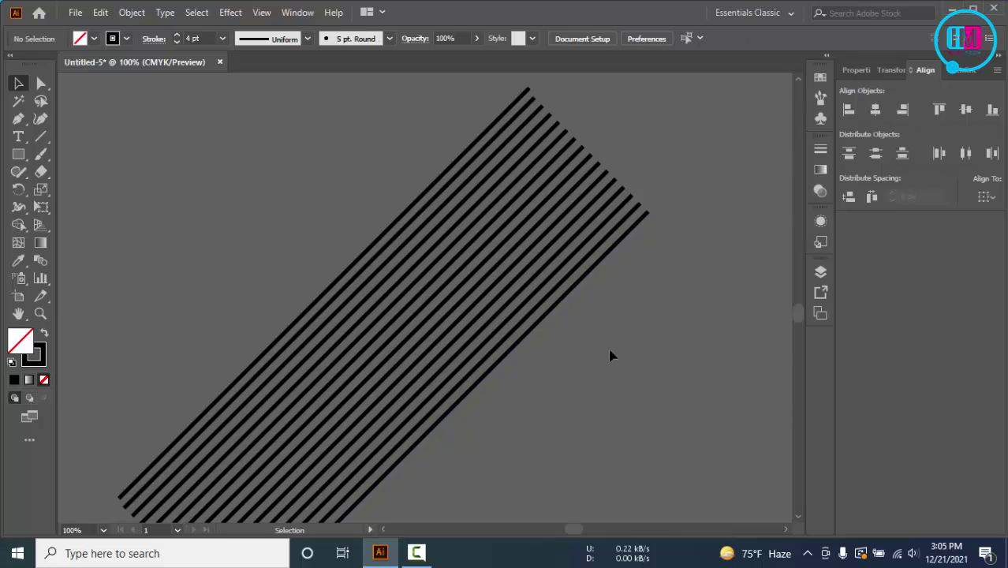
- Delete the two outermost lines along the upper-left edge of the striped pattern
{"action": "left_click_drag", "start_coordinate": [458, 175], "coordinate": [455, 178]}
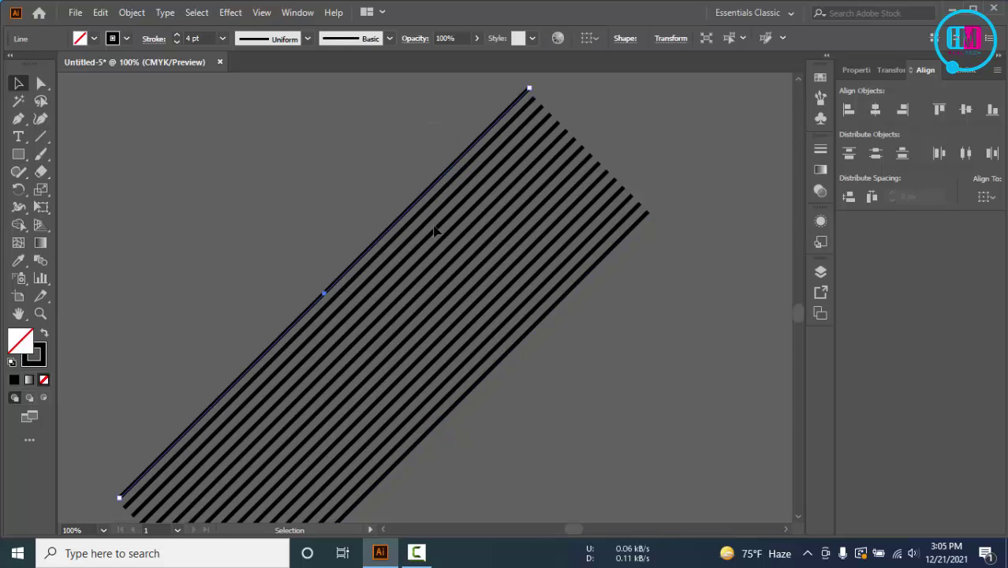
{"action": "key", "text": "Delete"}
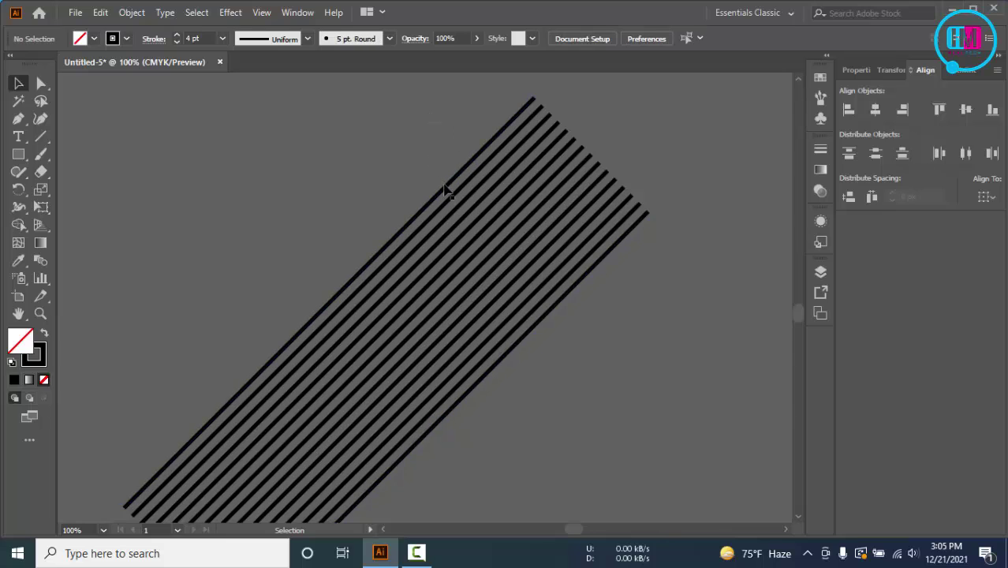
{"action": "left_click", "coordinate": [446, 187]}
{"action": "key", "text": "Delete"}
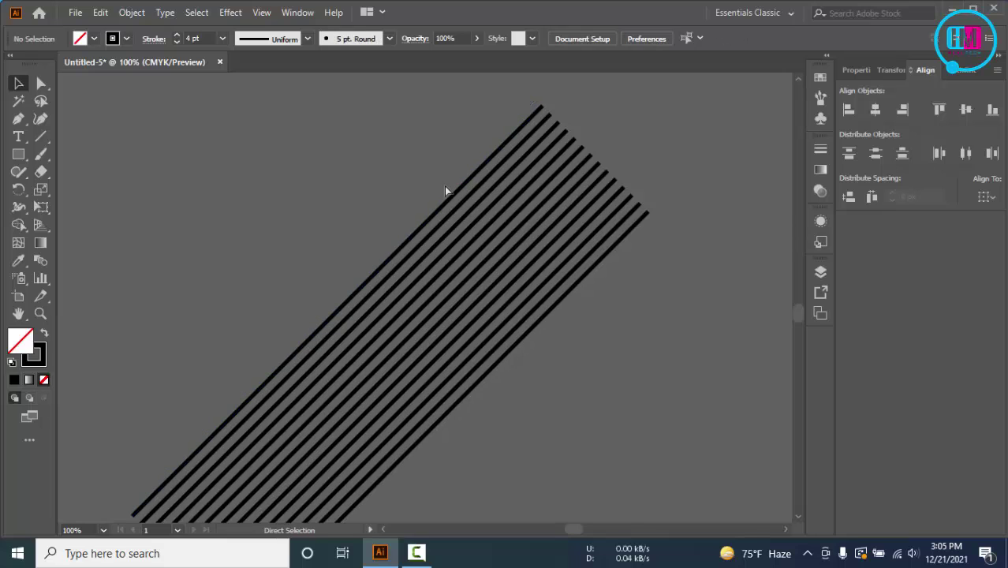
- Group all the diagonal lines and expand them with both Fill and Stroke enabled
{"action": "key", "text": "ctrl+minus"}
{"action": "left_click_drag", "start_coordinate": [405, 193], "coordinate": [652, 464]}
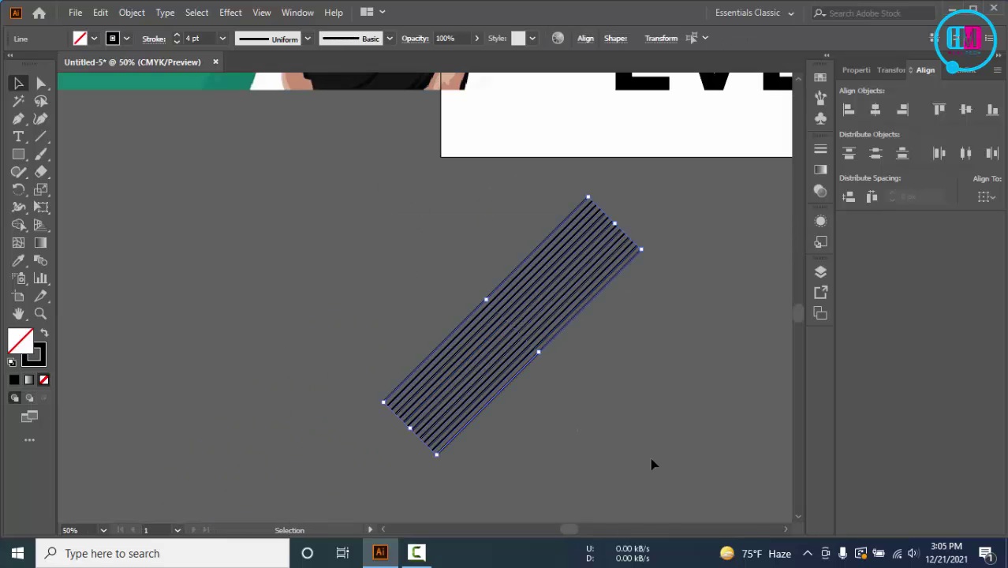
{"action": "key", "text": "a"}
{"action": "key", "text": "v"}
{"action": "left_click", "coordinate": [132, 13]}
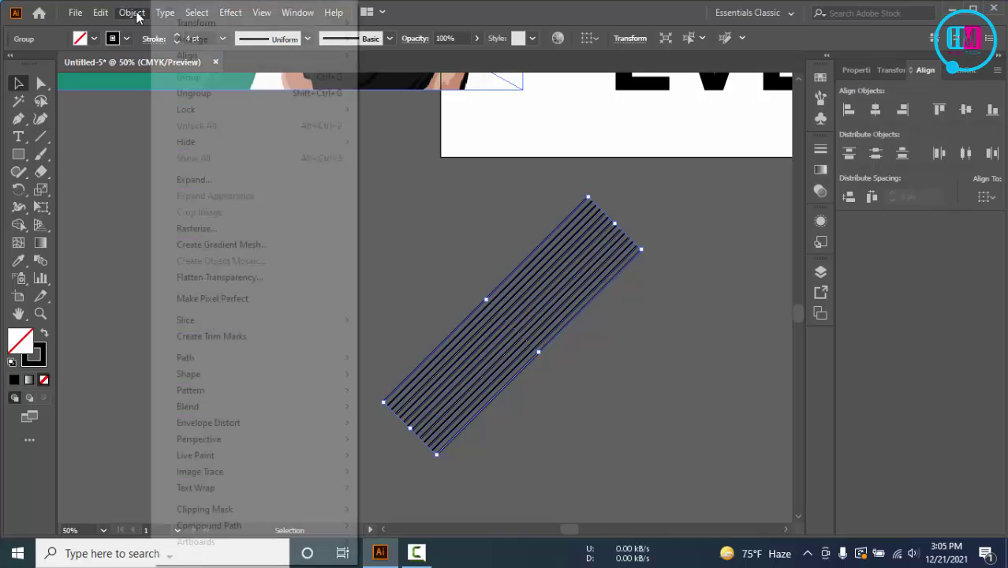
{"action": "left_click", "coordinate": [194, 179]}
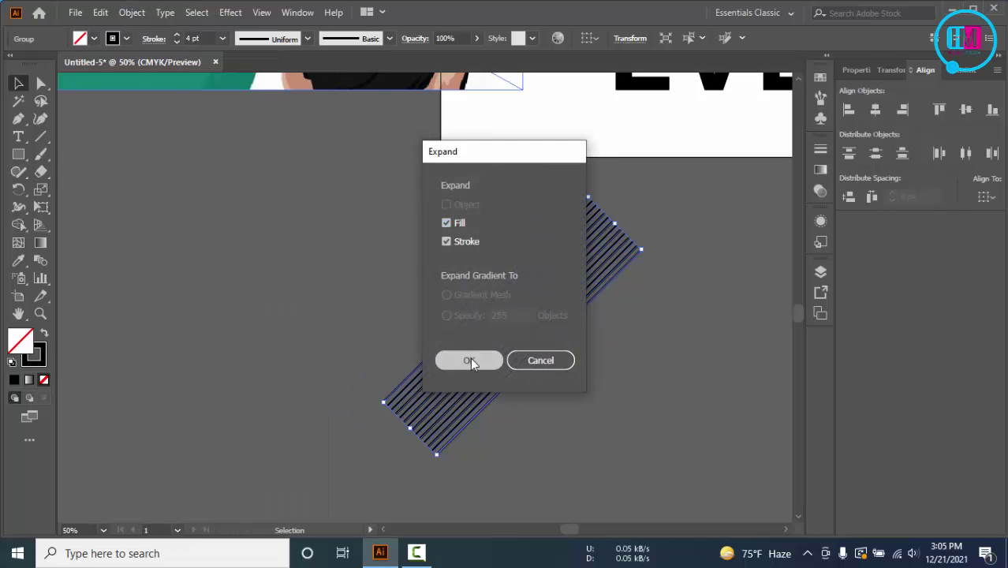
{"action": "left_click", "coordinate": [467, 358]}
{"action": "left_click", "coordinate": [614, 269]}
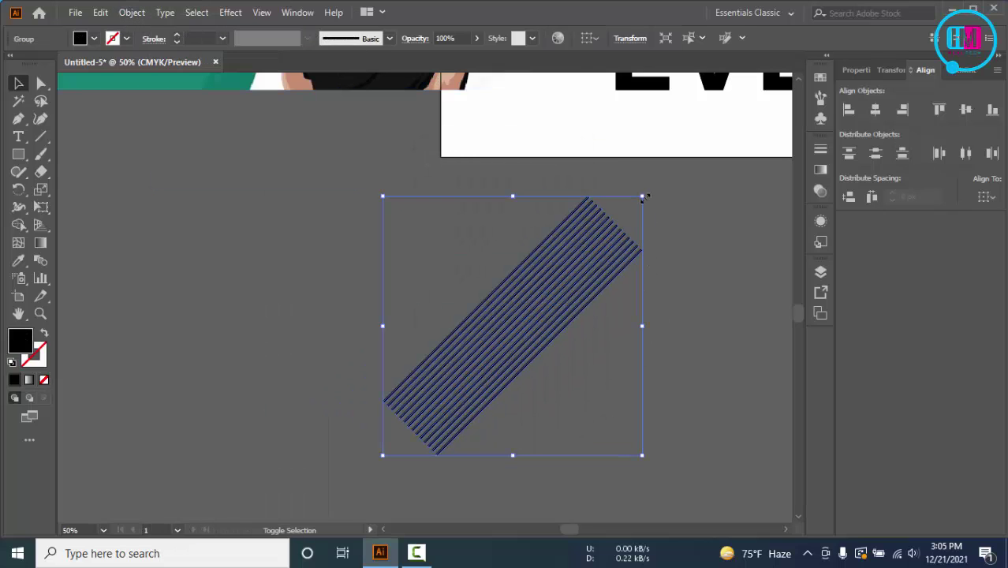
- Scale the striped pattern down to just under half its size and place it above the artboard
{"action": "left_click_drag", "start_coordinate": [643, 197], "coordinate": [587, 316]}
{"action": "left_click_drag", "start_coordinate": [589, 205], "coordinate": [550, 387]}
{"action": "left_click_drag", "start_coordinate": [517, 477], "coordinate": [480, 432]}
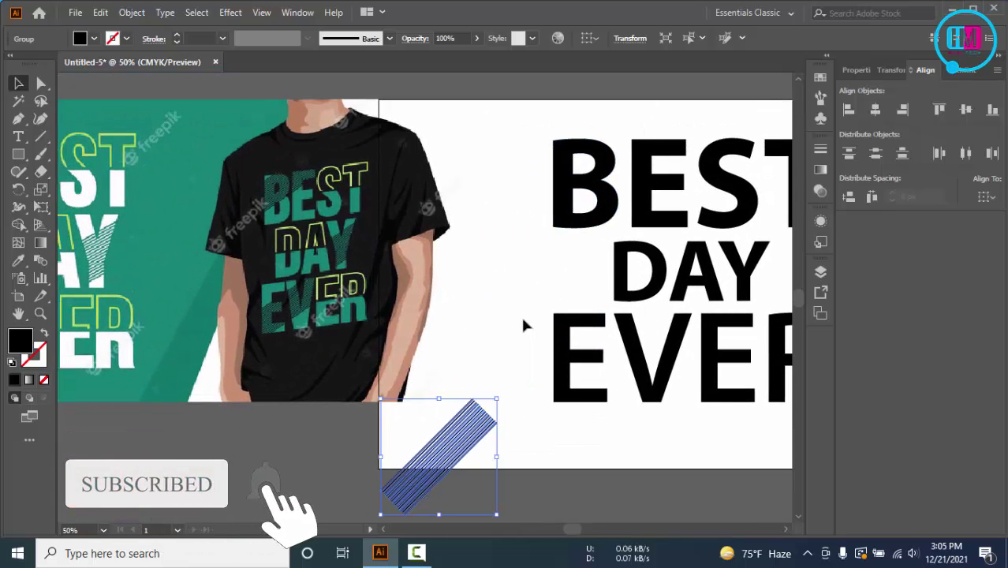
{"action": "left_click_drag", "start_coordinate": [522, 324], "coordinate": [526, 381]}
{"action": "left_click_drag", "start_coordinate": [450, 506], "coordinate": [520, 130]}
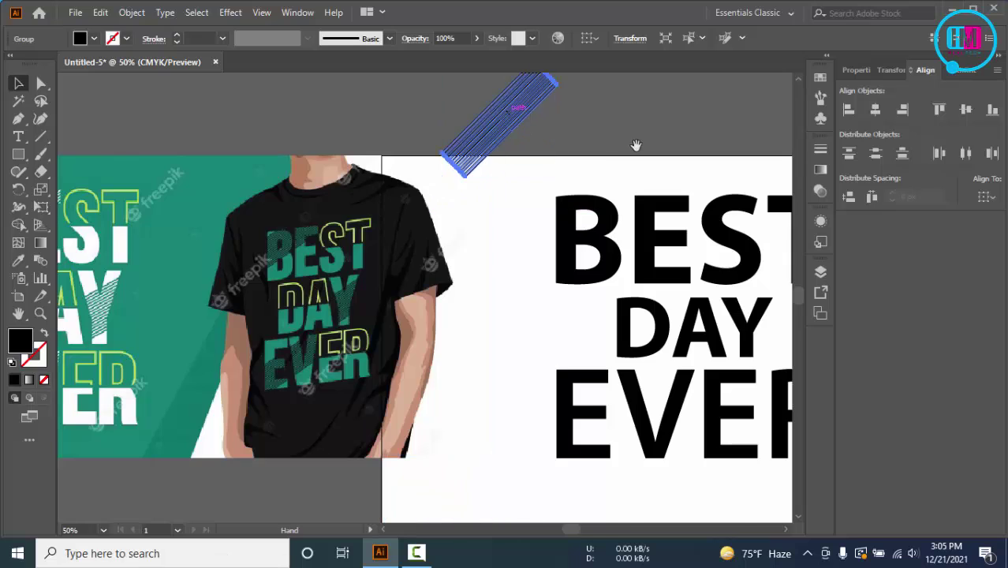
{"action": "left_click_drag", "start_coordinate": [636, 145], "coordinate": [593, 236]}
{"action": "left_click_drag", "start_coordinate": [484, 200], "coordinate": [502, 142]}
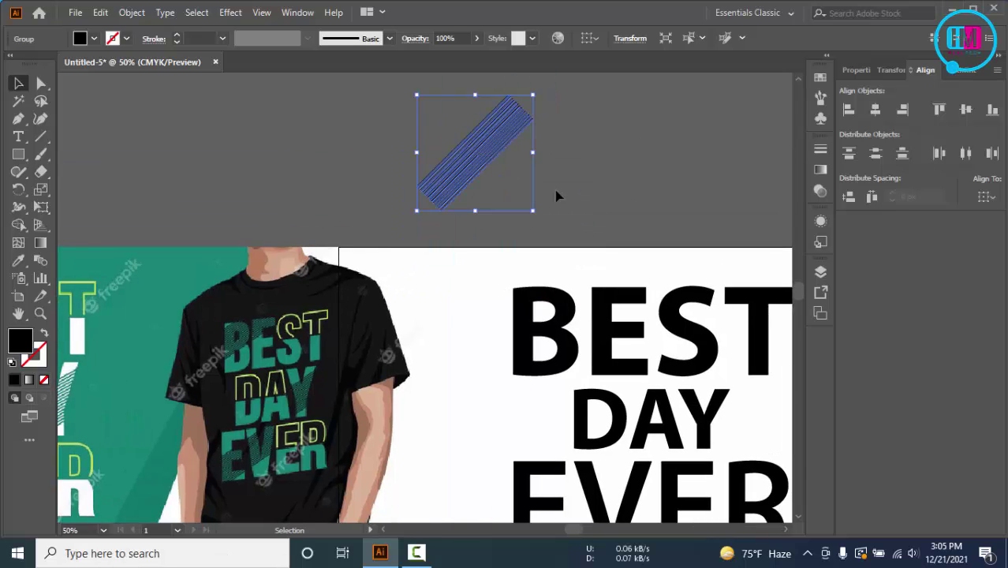
- Ungroup the word BEST into individual letters
{"action": "left_click", "coordinate": [609, 193]}
{"action": "scroll", "coordinate": [599, 185], "scroll_direction": "down", "scroll_amount": 2}
{"action": "left_click", "coordinate": [601, 259]}
{"action": "right_click", "coordinate": [601, 257]}
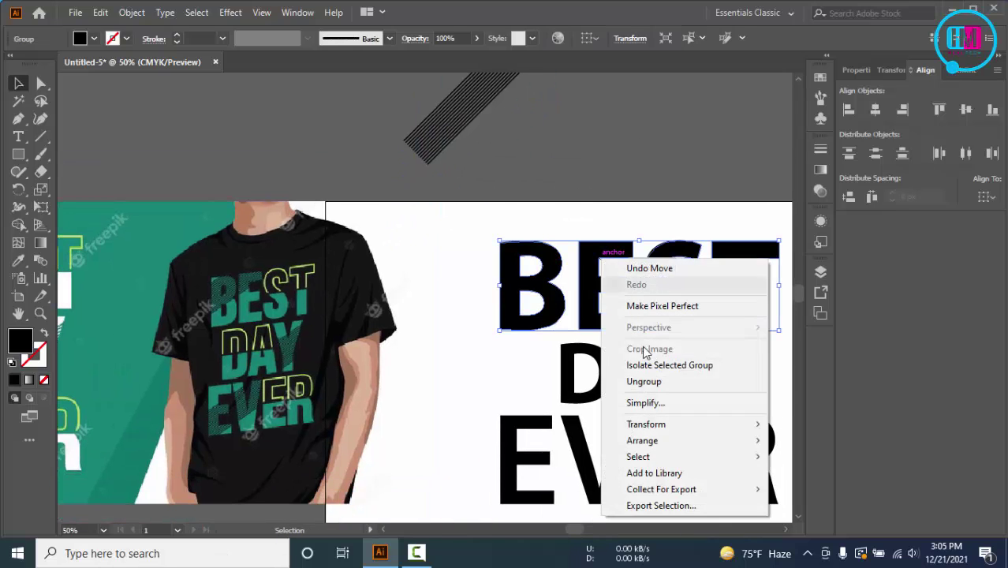
{"action": "left_click", "coordinate": [635, 217]}
{"action": "left_click", "coordinate": [597, 270]}
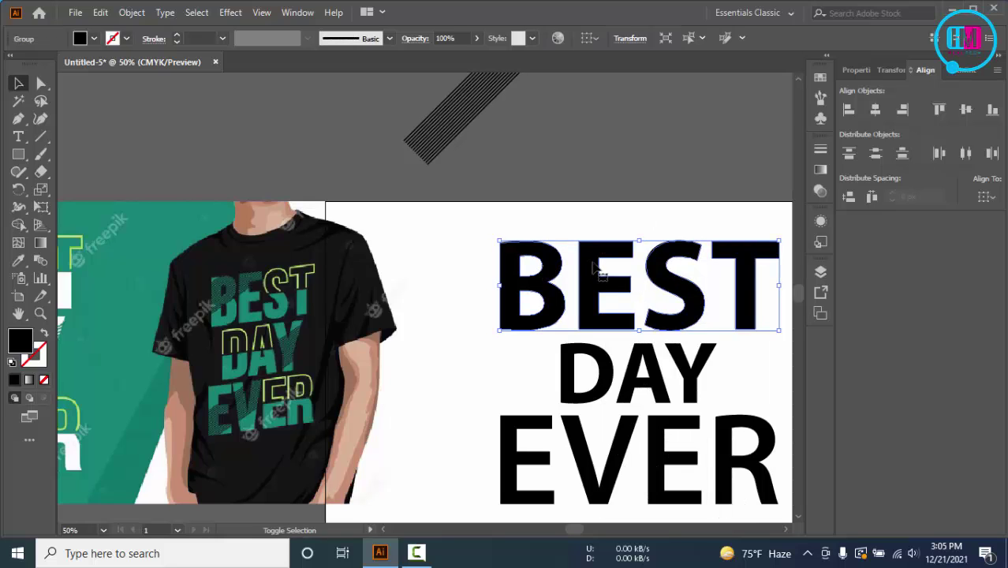
{"action": "right_click", "coordinate": [594, 262]}
{"action": "left_click", "coordinate": [655, 385]}
{"action": "left_click", "coordinate": [609, 166]}
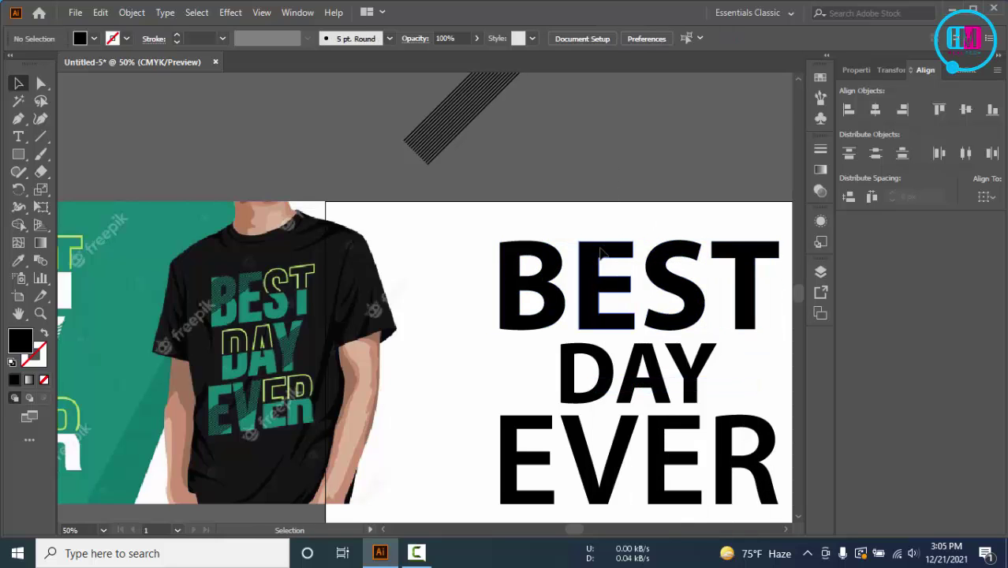
- Group the letters B and E of BEST together
{"action": "left_click", "coordinate": [601, 260]}
{"action": "left_click", "coordinate": [544, 284], "text": "shift"}
{"action": "key", "text": "ctrl+g"}
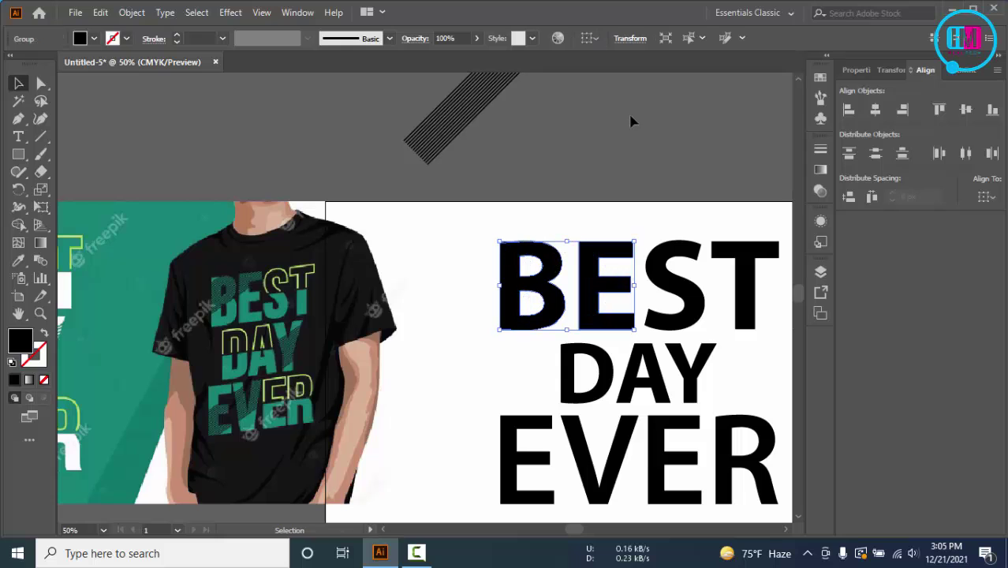
- Add a non-clipping opacity mask to the grouped letters B and E of BEST and paste the striped pattern into it
{"action": "left_click", "coordinate": [297, 12]}
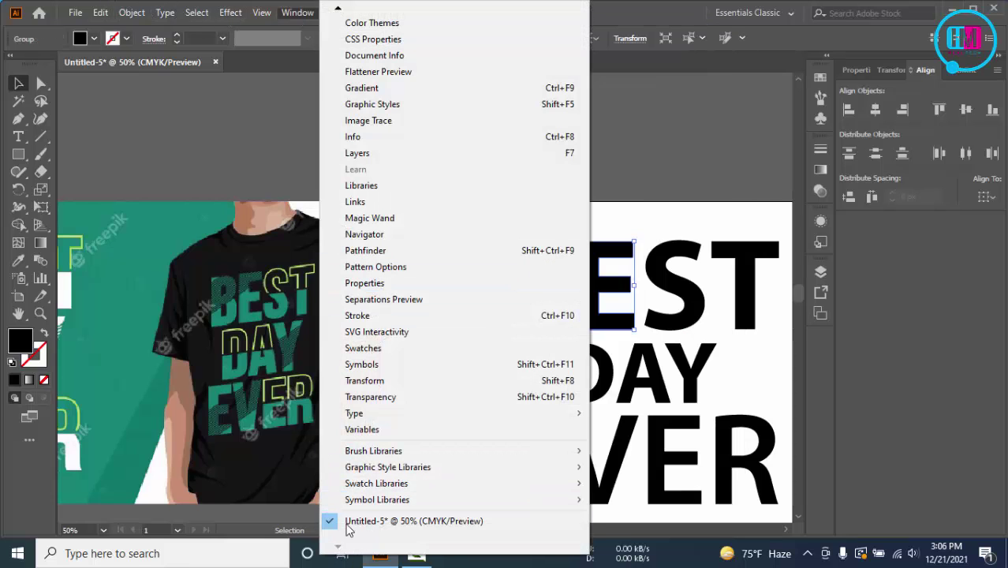
{"action": "left_click", "coordinate": [377, 398]}
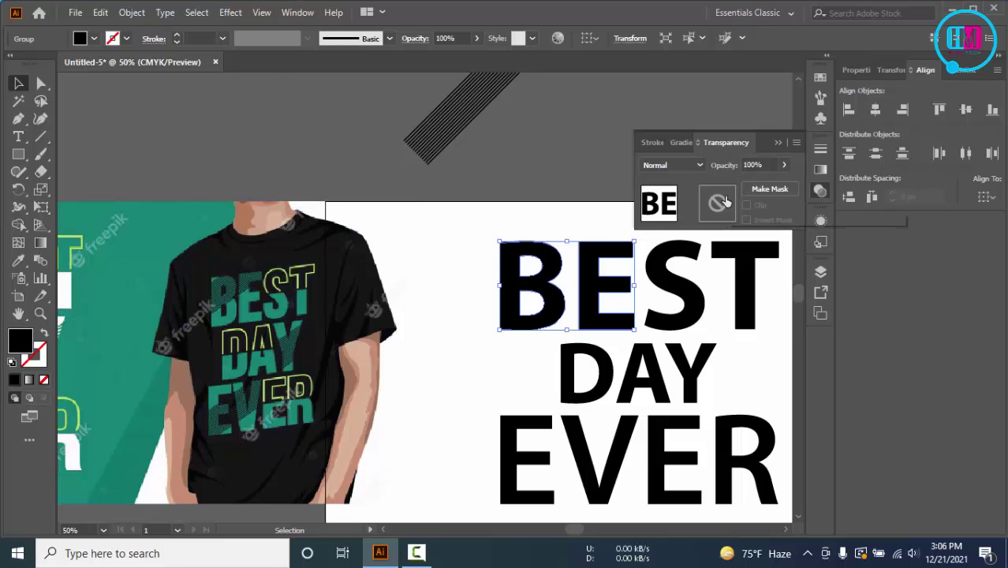
{"action": "left_click", "coordinate": [719, 205]}
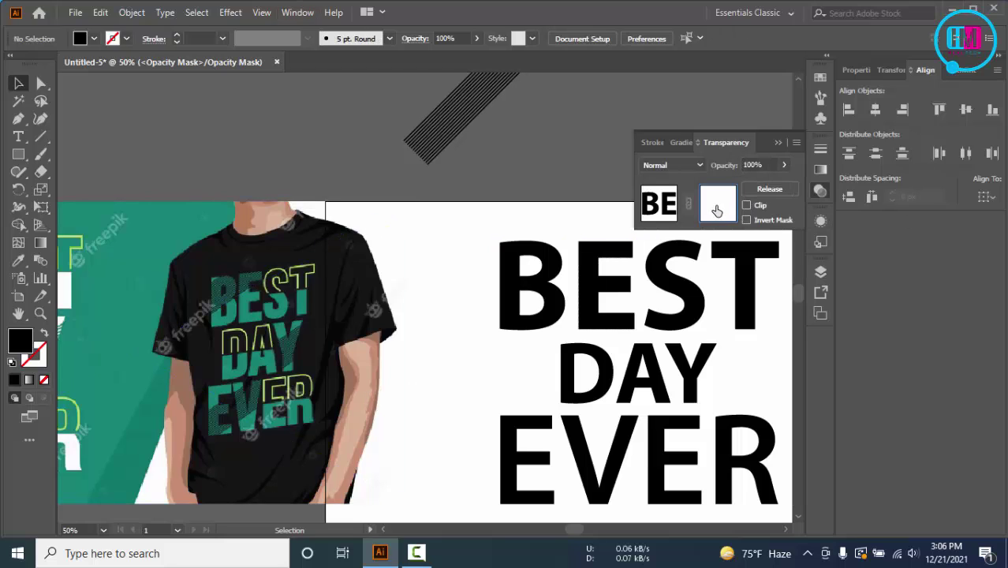
{"action": "key", "text": "ctrl+v"}
- Move the pasted stripes over the letters B and E and rotate them to a shallower diagonal
{"action": "left_click_drag", "start_coordinate": [448, 282], "coordinate": [576, 271]}
{"action": "left_click_drag", "start_coordinate": [497, 335], "coordinate": [484, 349]}
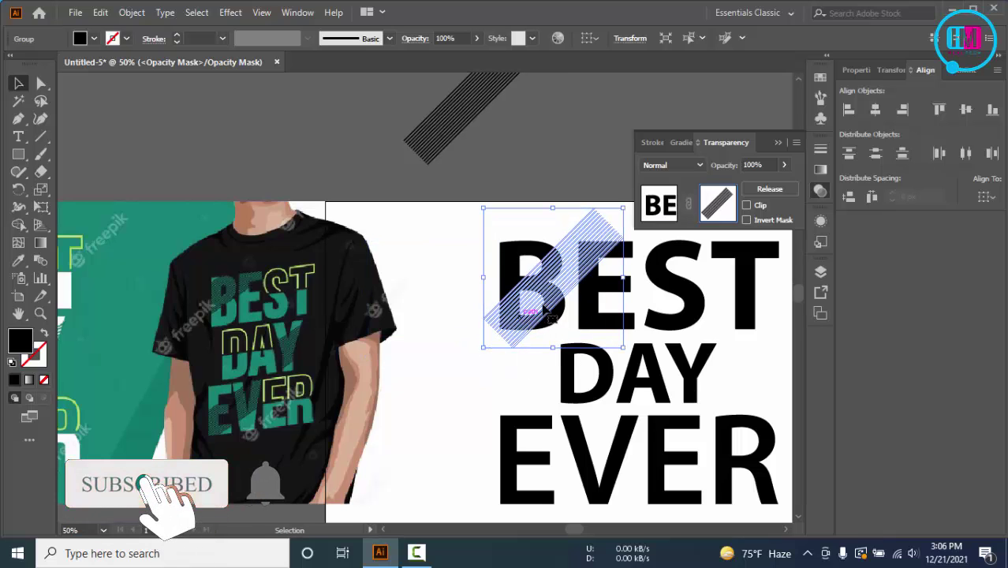
{"action": "left_click_drag", "start_coordinate": [628, 203], "coordinate": [635, 227]}
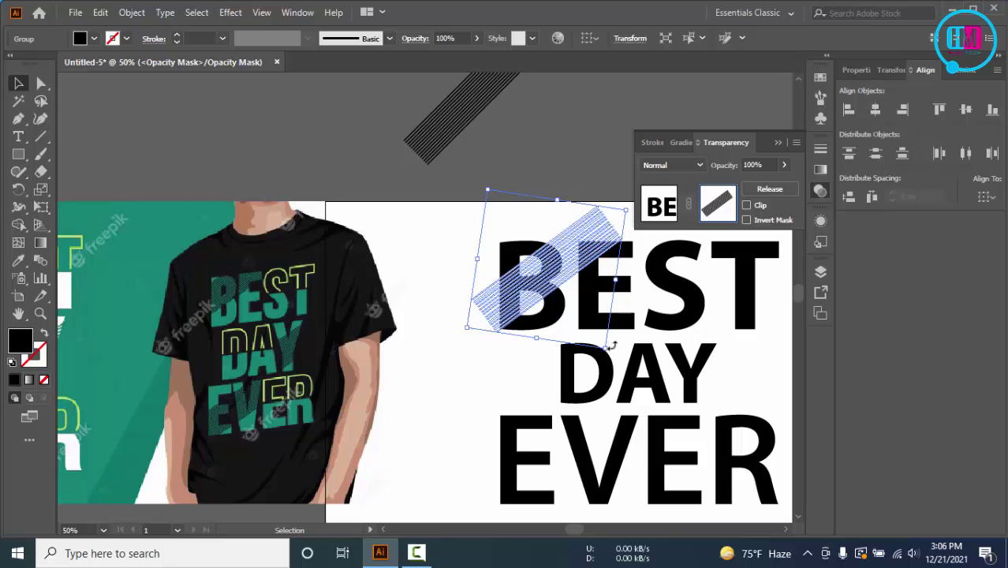
{"action": "left_click_drag", "start_coordinate": [486, 184], "coordinate": [496, 183]}
{"action": "left_click_drag", "start_coordinate": [565, 266], "coordinate": [567, 267]}
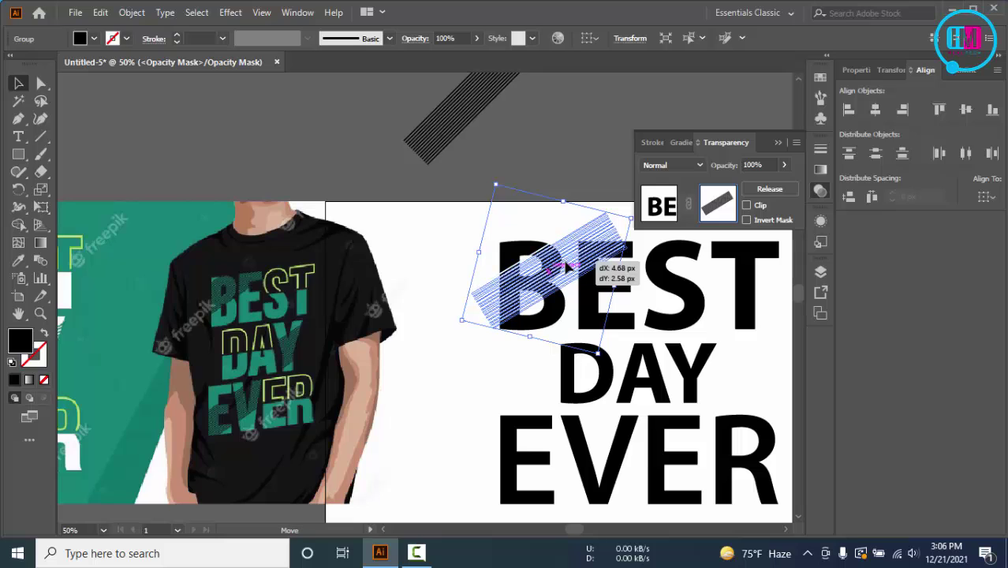
{"action": "left_click", "coordinate": [573, 170]}
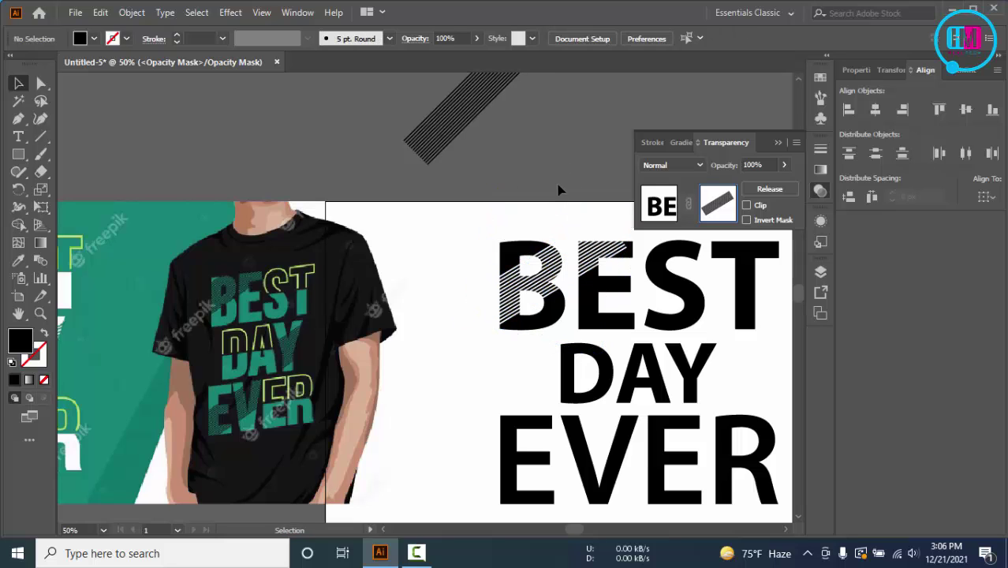
- Shift and slightly enlarge the stripes across B and E, and return from the opacity mask to the artwork
{"action": "left_click_drag", "start_coordinate": [576, 255], "coordinate": [583, 252]}
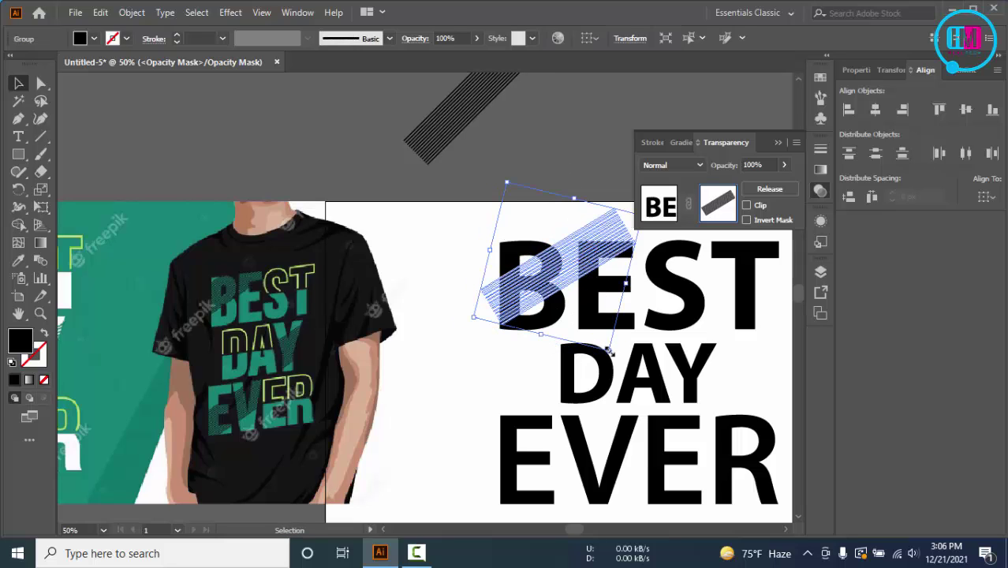
{"action": "left_click_drag", "start_coordinate": [609, 350], "coordinate": [637, 357]}
{"action": "left_click", "coordinate": [550, 179]}
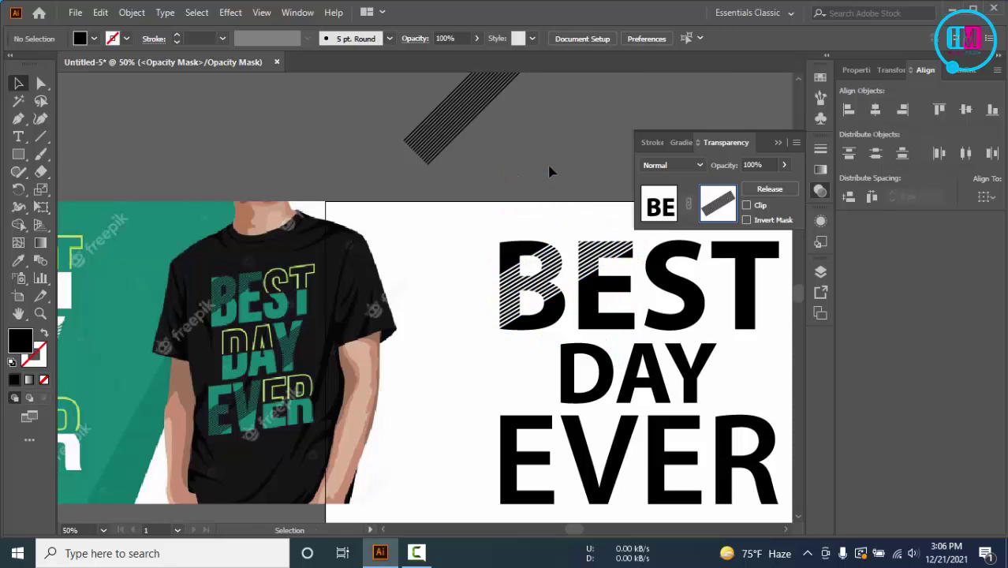
{"action": "left_click_drag", "start_coordinate": [550, 163], "coordinate": [517, 165]}
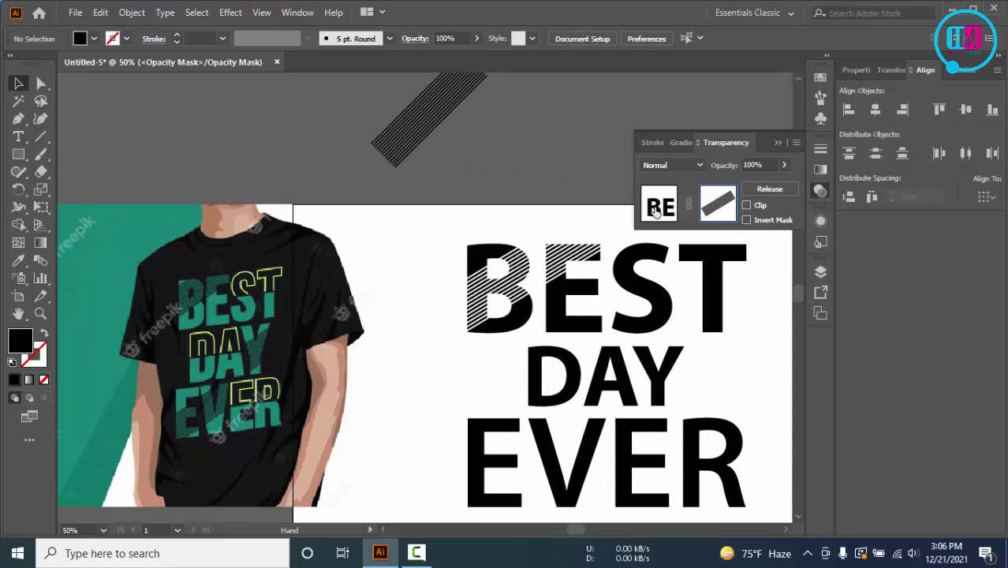
{"action": "left_click", "coordinate": [656, 210]}
{"action": "left_click", "coordinate": [546, 202]}
{"action": "left_click_drag", "start_coordinate": [576, 214], "coordinate": [590, 186]}
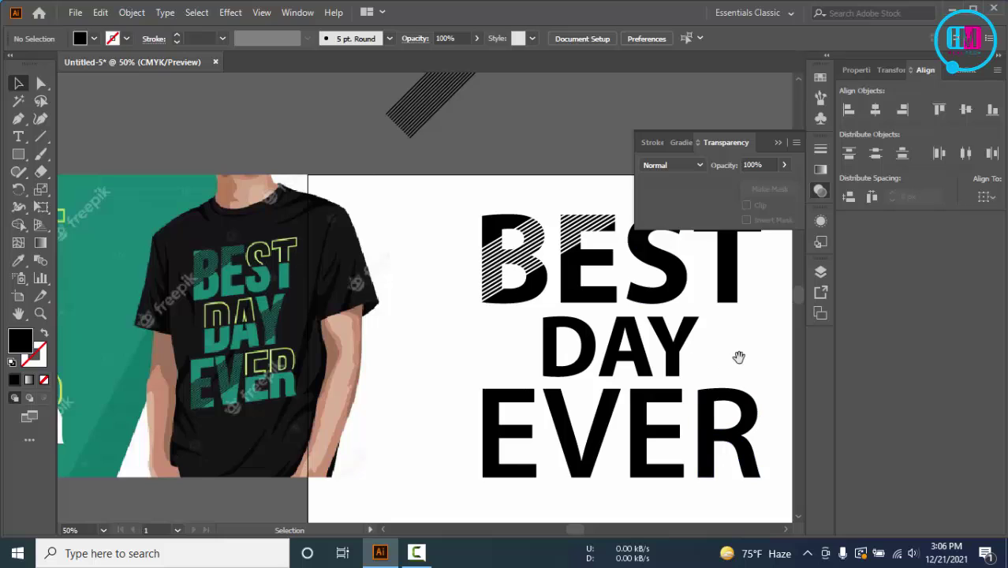
- Add a non-clipping opacity mask to the letter Y of DAY and paste the striped pattern into it
{"action": "left_click_drag", "start_coordinate": [738, 358], "coordinate": [704, 358]}
{"action": "left_click", "coordinate": [641, 347]}
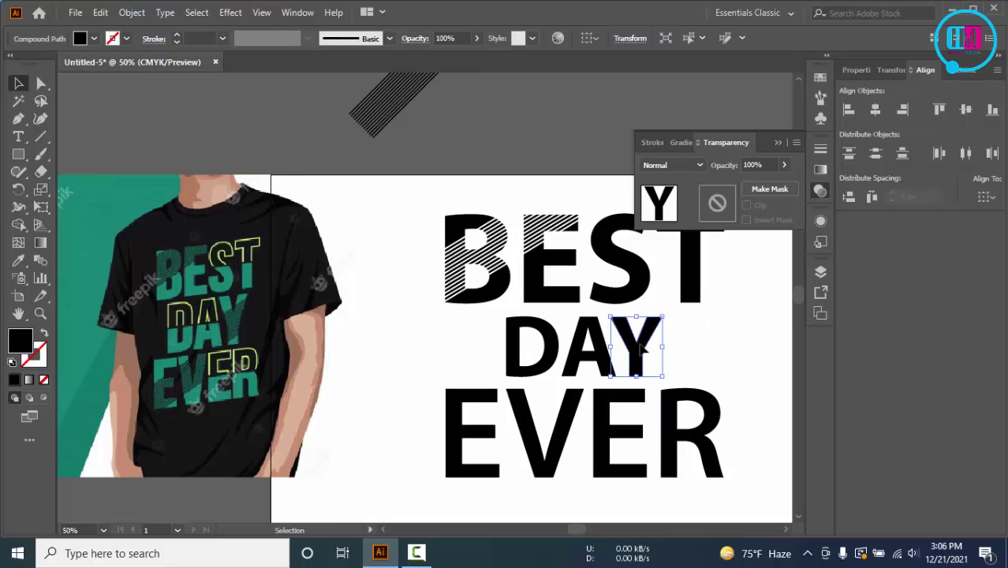
{"action": "double_click", "coordinate": [715, 204]}
{"action": "left_click", "coordinate": [746, 205]}
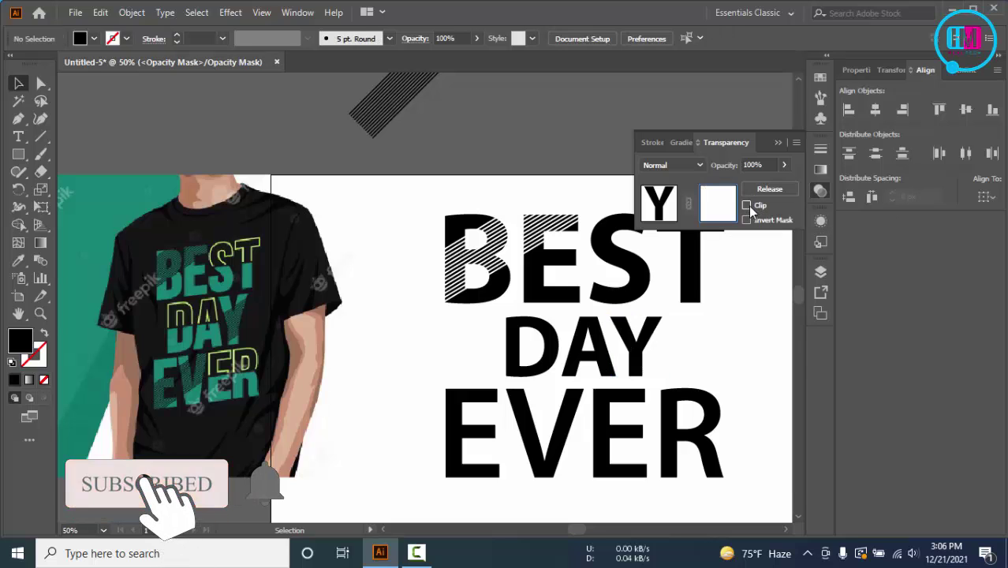
{"action": "key", "text": "ctrl+v"}
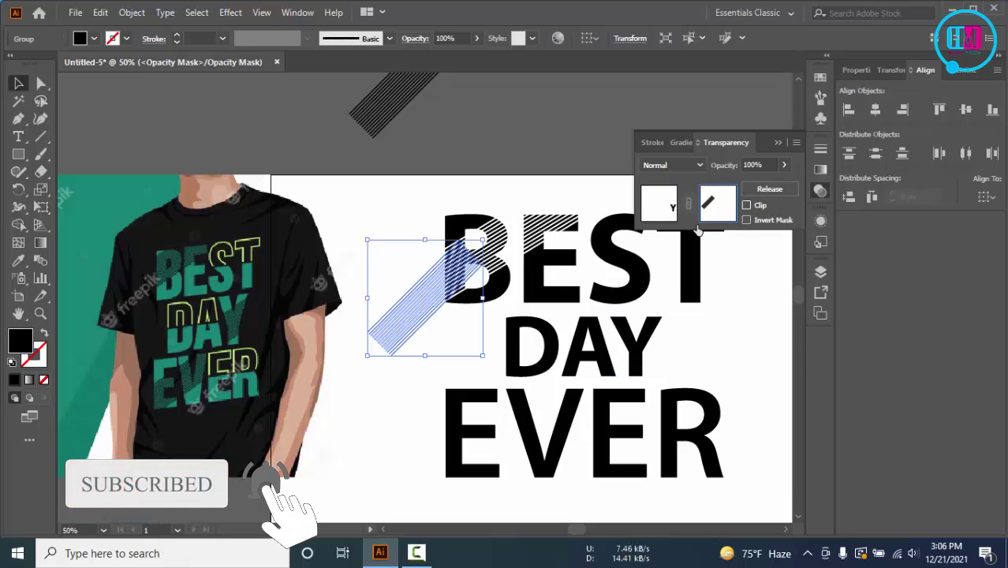
- Scale the stripes down to about the height of the Y, place them diagonally over its right arm and stem, and exit the mask
{"action": "left_click_drag", "start_coordinate": [441, 295], "coordinate": [695, 316]}
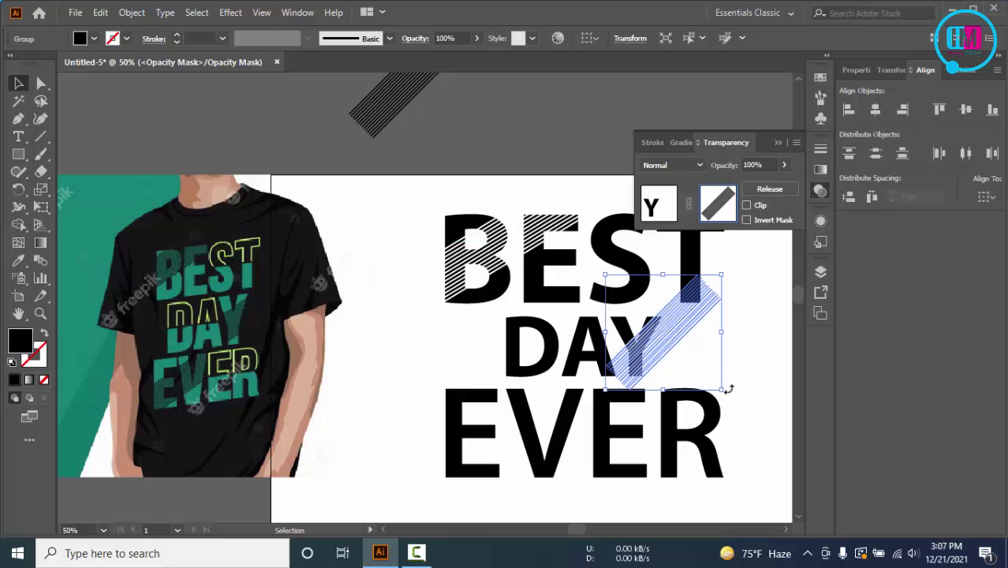
{"action": "scroll", "coordinate": [719, 354], "scroll_direction": "up", "scroll_amount": 2}
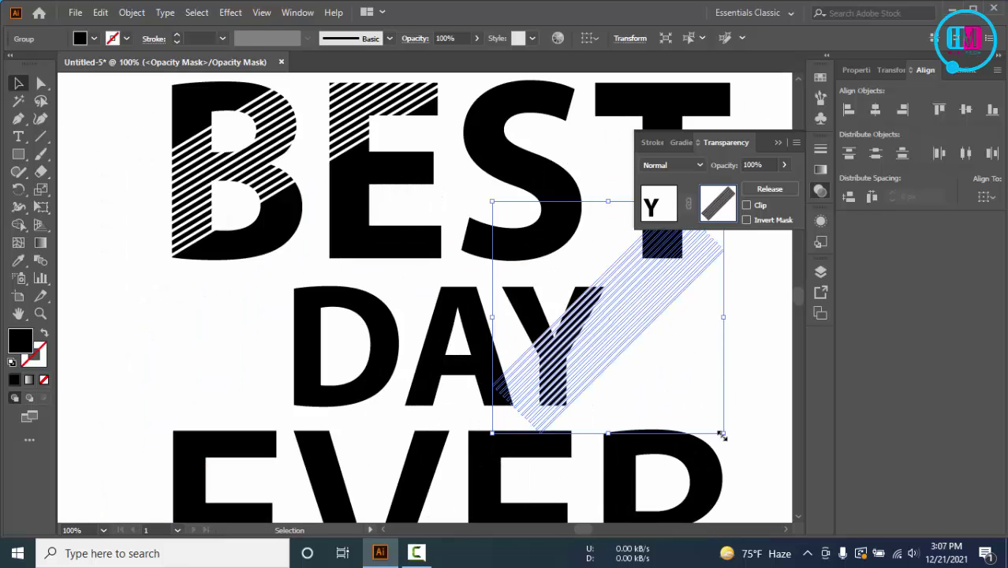
{"action": "left_click_drag", "start_coordinate": [720, 431], "coordinate": [674, 402]}
{"action": "left_click_drag", "start_coordinate": [618, 325], "coordinate": [594, 355]}
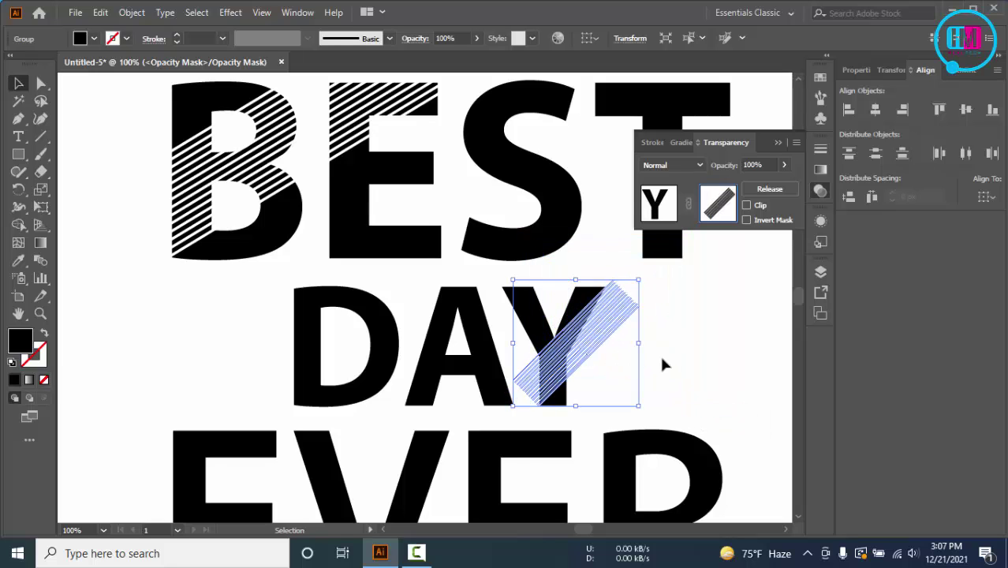
{"action": "left_click", "coordinate": [662, 356]}
{"action": "scroll", "coordinate": [620, 331], "scroll_direction": "down", "scroll_amount": 2}
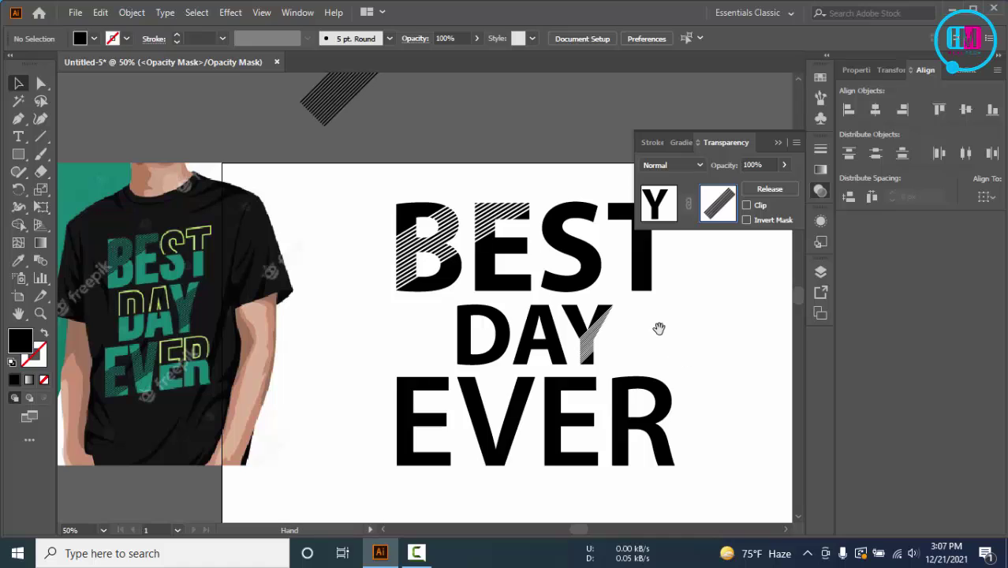
{"action": "left_click_drag", "start_coordinate": [658, 328], "coordinate": [686, 329]}
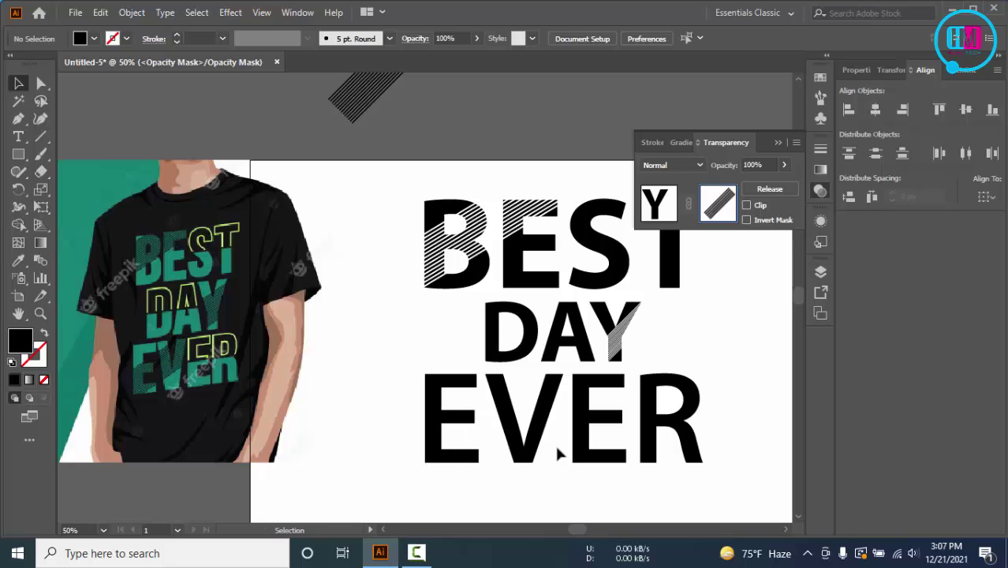
{"action": "left_click", "coordinate": [656, 218]}
{"action": "left_click", "coordinate": [764, 405]}
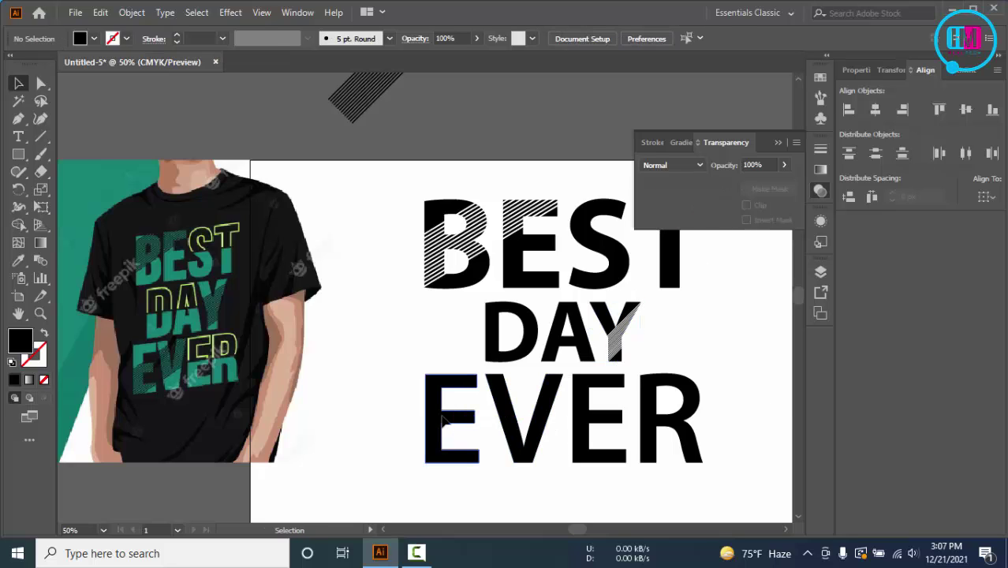
- Ungroup the word EVER into individual letters and group its first E and V together
{"action": "left_click", "coordinate": [497, 422]}
{"action": "right_click", "coordinate": [498, 420]}
{"action": "left_click", "coordinate": [536, 272]}
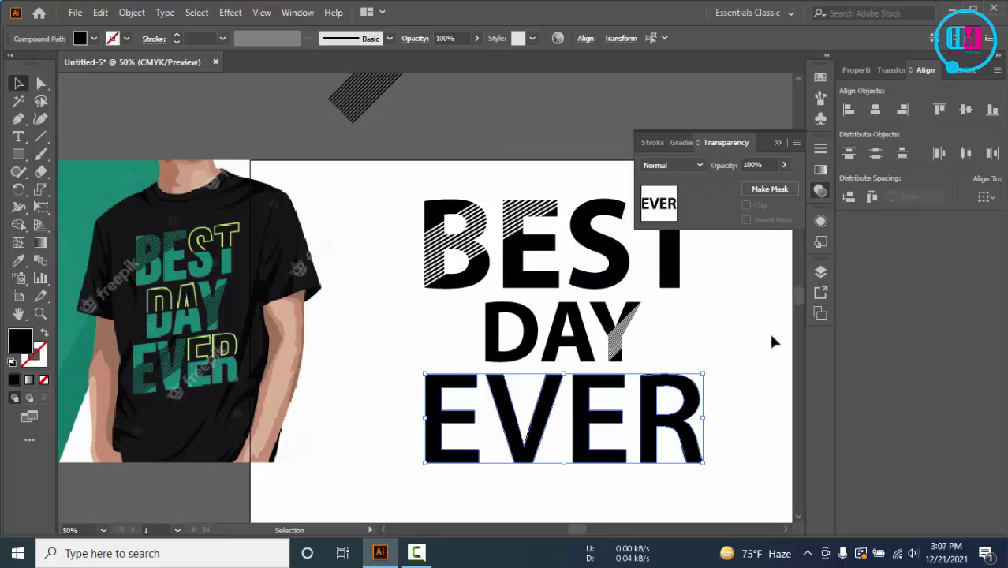
{"action": "left_click", "coordinate": [768, 330]}
{"action": "left_click", "coordinate": [449, 420]}
{"action": "left_click", "coordinate": [504, 418], "text": "shift"}
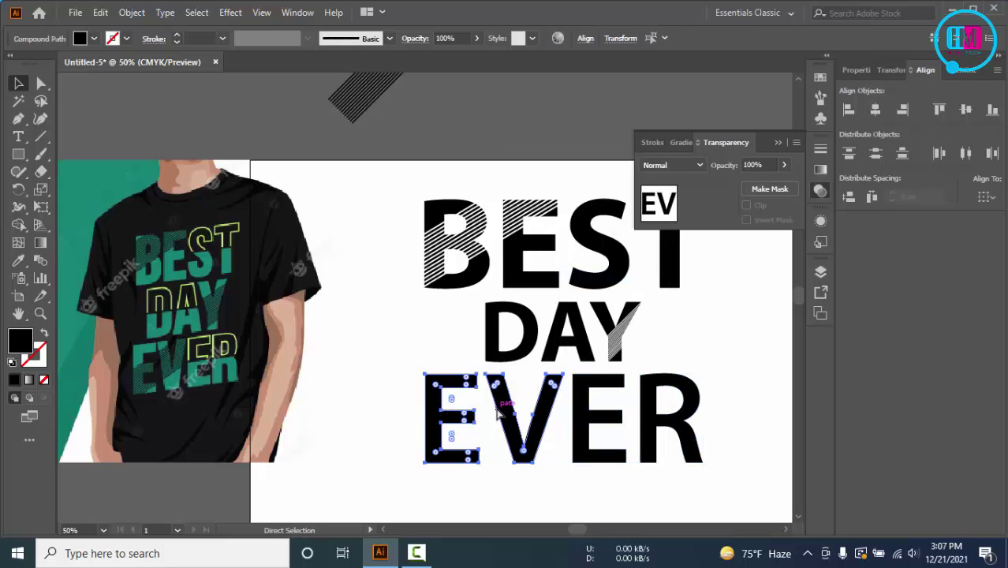
- Copy the striped pattern above the artboard and paste it into a new non-clipping opacity mask on the EV group
{"action": "left_click", "coordinate": [372, 99]}
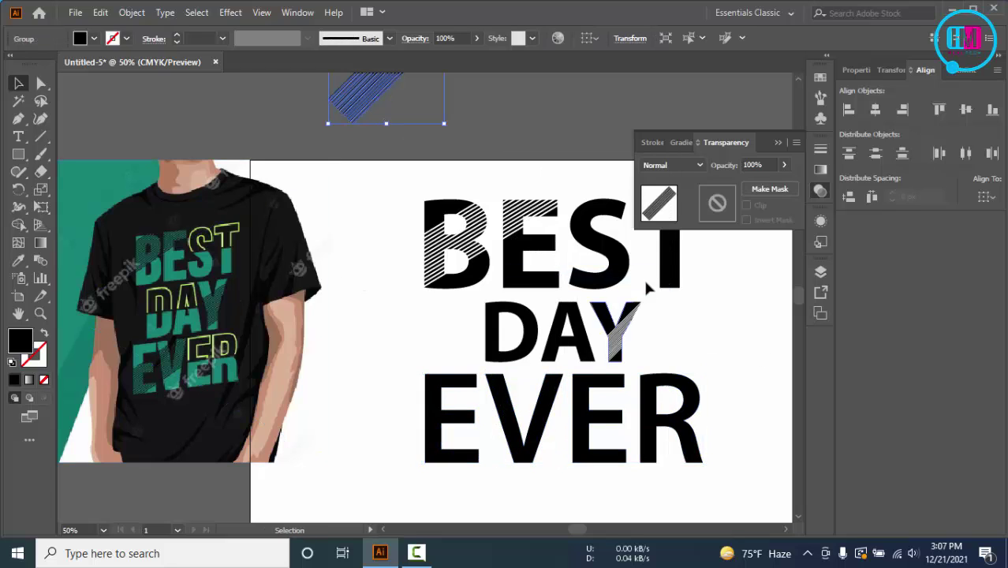
{"action": "left_click", "coordinate": [745, 335]}
{"action": "left_click", "coordinate": [461, 421]}
{"action": "left_click", "coordinate": [506, 418], "text": "shift"}
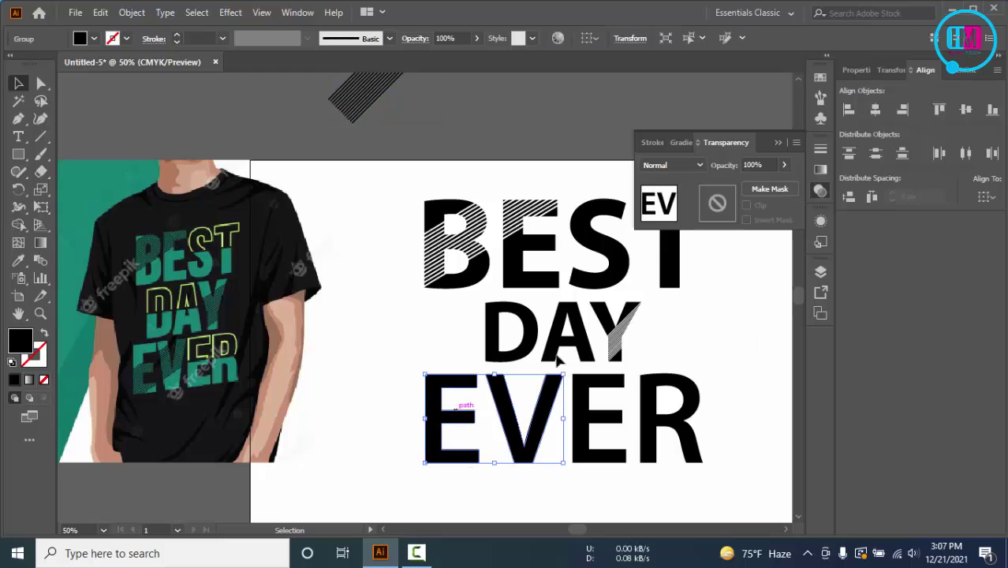
{"action": "left_click", "coordinate": [718, 206]}
{"action": "left_click", "coordinate": [746, 205]}
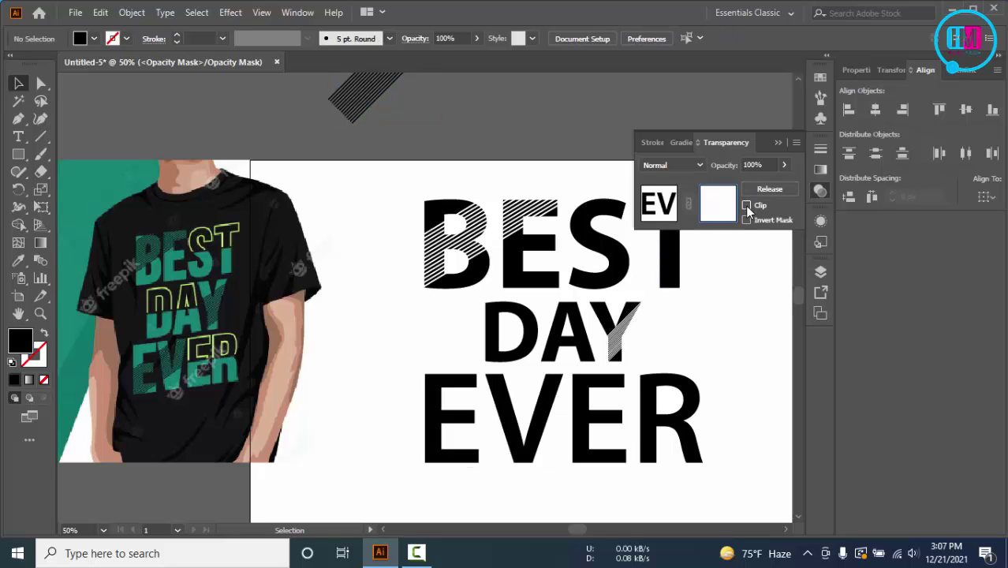
{"action": "key", "text": "ctrl+v"}
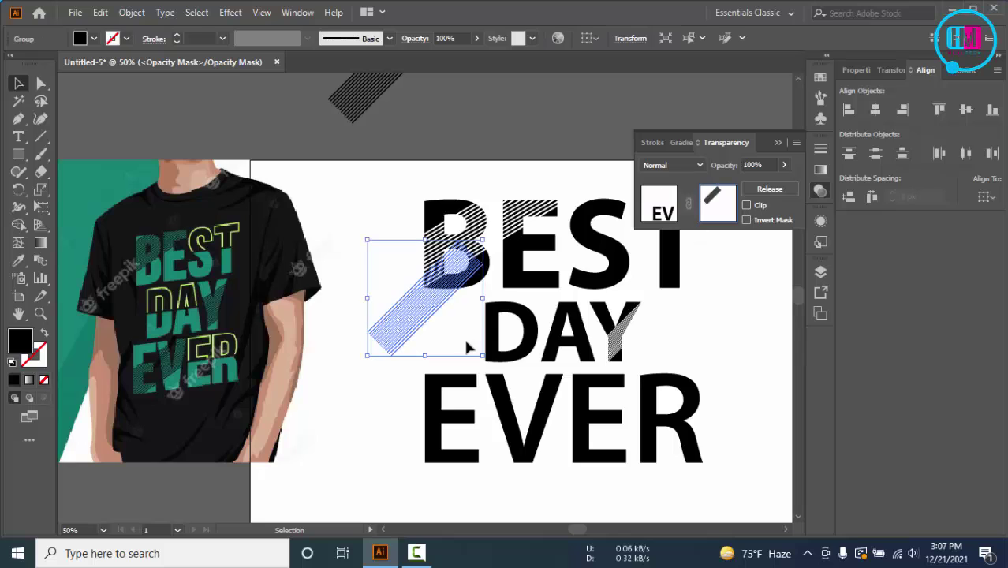
- Position the stripes diagonally from the bottom of E to the top of V in EVER, and exit the opacity mask
{"action": "left_click_drag", "start_coordinate": [464, 336], "coordinate": [489, 418]}
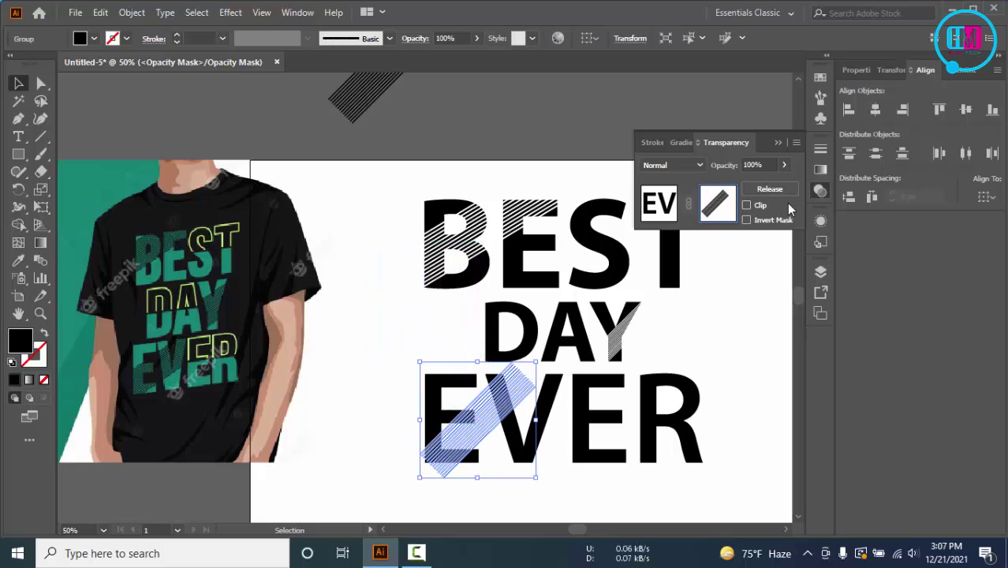
{"action": "left_click", "coordinate": [719, 332]}
{"action": "left_click_drag", "start_coordinate": [751, 311], "coordinate": [737, 313]}
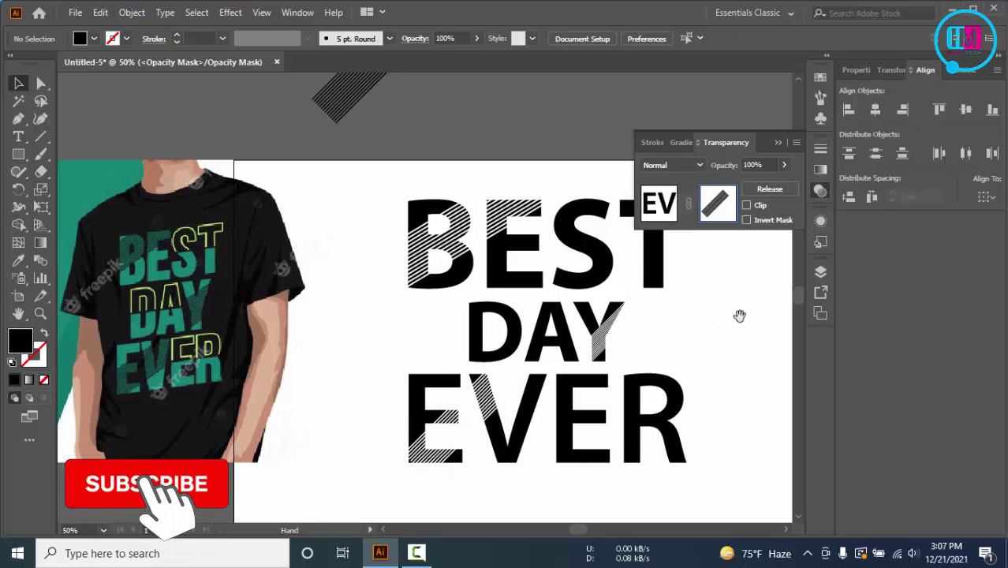
{"action": "scroll", "coordinate": [648, 313], "scroll_direction": "right", "scroll_amount": 1}
{"action": "left_click_drag", "start_coordinate": [675, 294], "coordinate": [613, 316]}
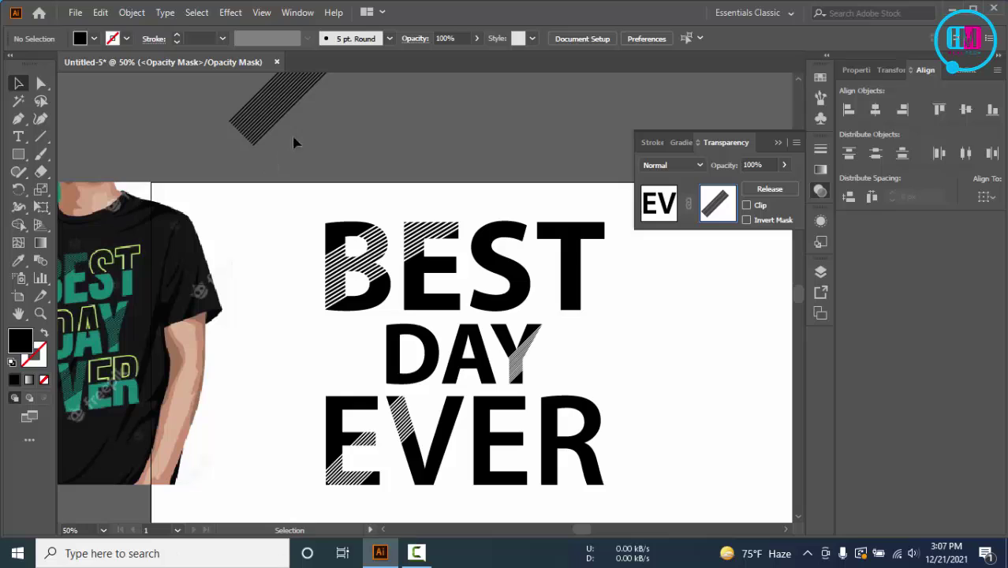
{"action": "left_click", "coordinate": [674, 203]}
{"action": "left_click", "coordinate": [675, 309]}
- Delete the leftover striped pattern above the artboard and put the transparency settings away
{"action": "left_click", "coordinate": [293, 99]}
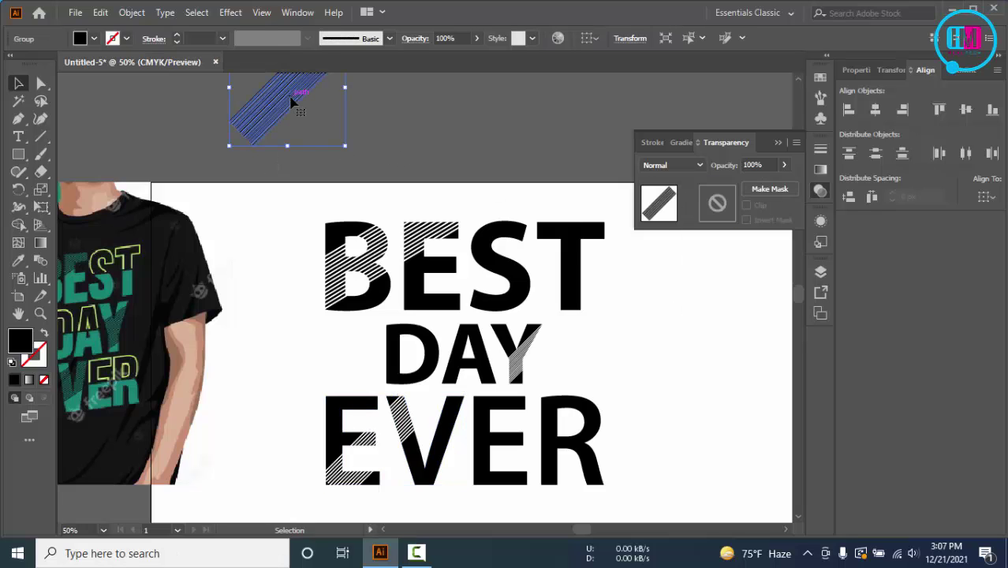
{"action": "left_click", "coordinate": [603, 384]}
{"action": "scroll", "coordinate": [610, 298], "scroll_direction": "down", "scroll_amount": 1}
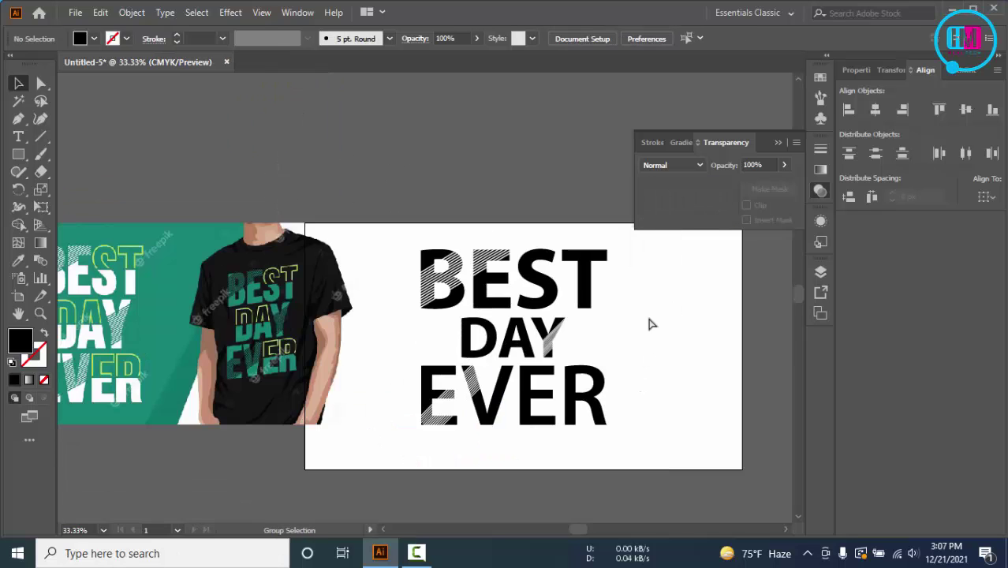
{"action": "scroll", "coordinate": [627, 292], "scroll_direction": "up", "scroll_amount": 1}
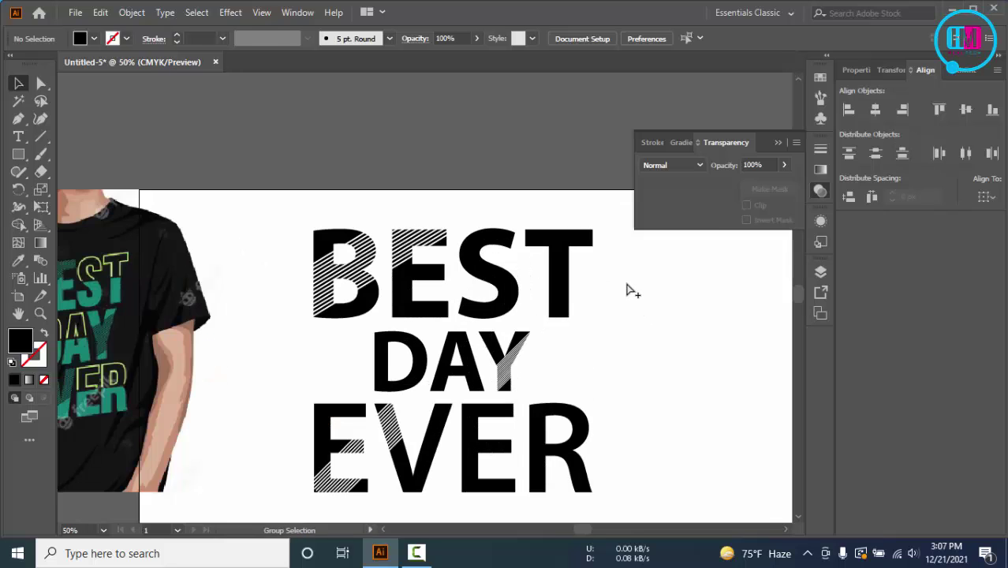
{"action": "left_click", "coordinate": [777, 142]}
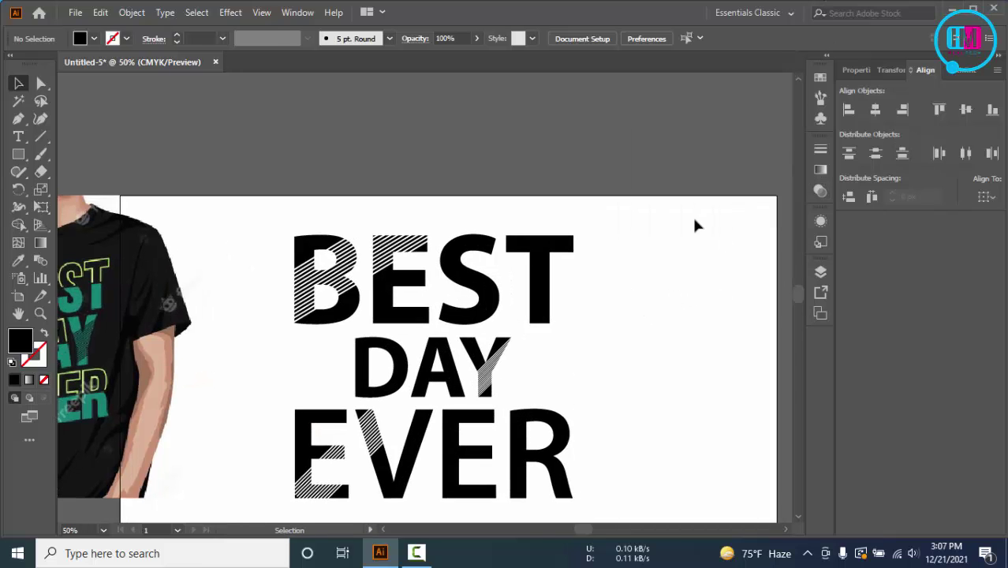
- Draw a straight horizontal line across the upper half of the letters S and T in BEST
{"action": "left_click", "coordinate": [41, 138]}
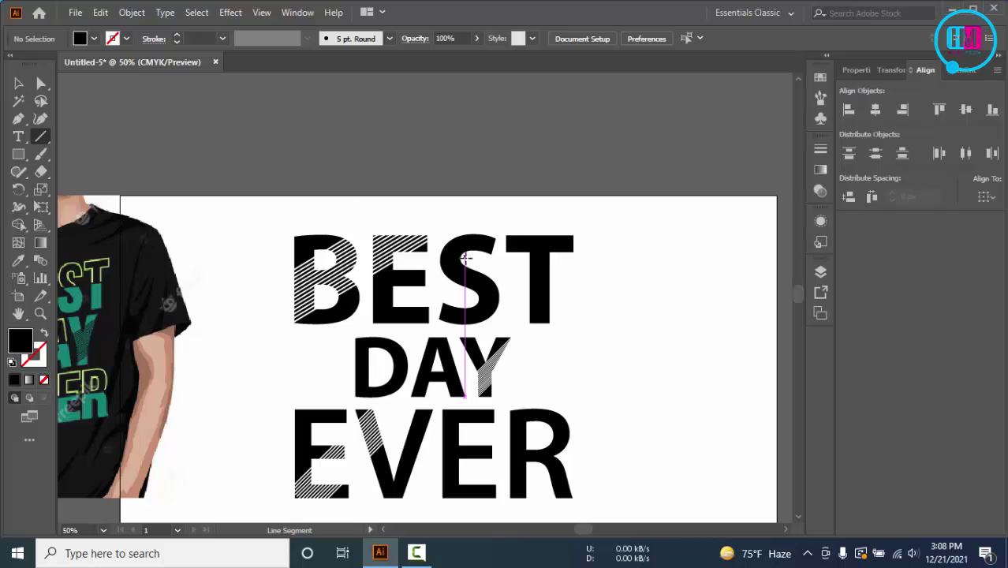
{"action": "left_click_drag", "start_coordinate": [443, 270], "coordinate": [445, 373]}
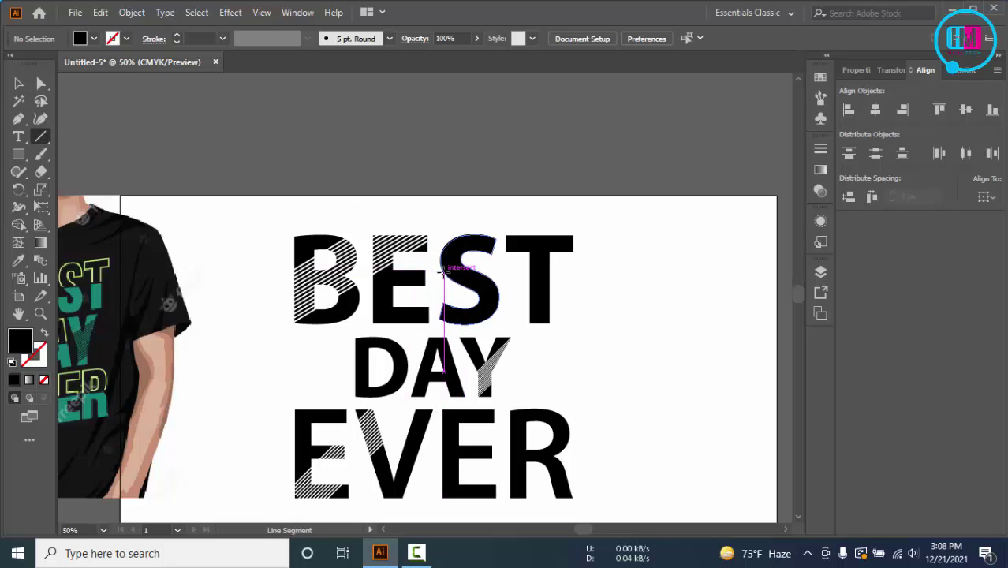
{"action": "scroll", "coordinate": [442, 271], "scroll_direction": "up", "scroll_amount": 3}
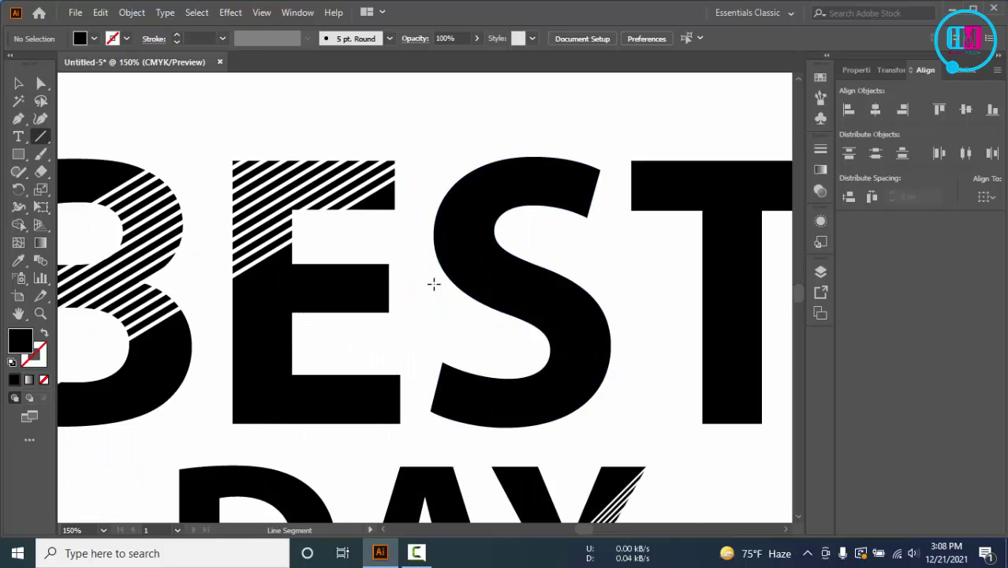
{"action": "left_click_drag", "start_coordinate": [430, 276], "coordinate": [771, 276]}
{"action": "scroll", "coordinate": [771, 276], "scroll_direction": "down", "scroll_amount": 2}
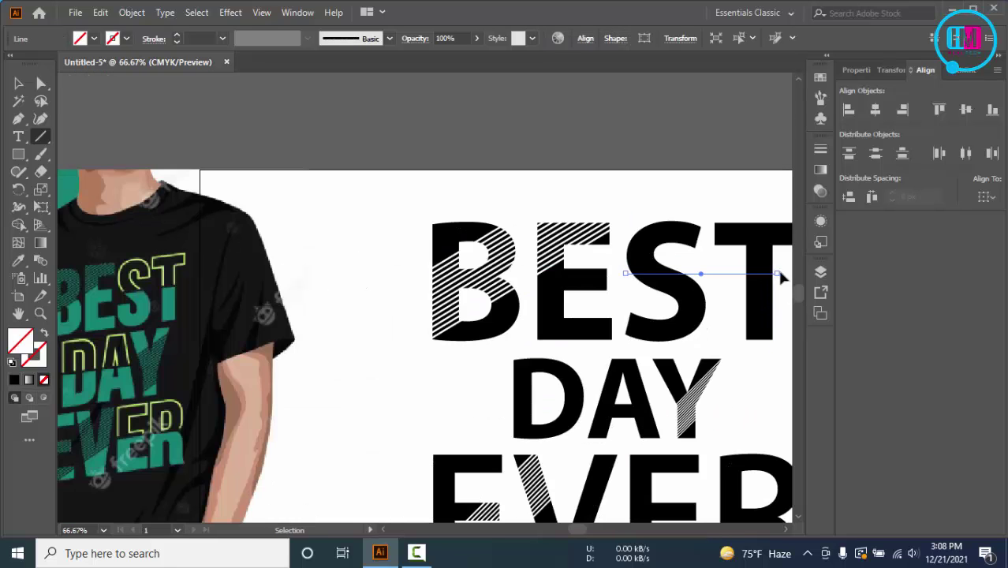
- Give the line across S and T a black stroke and expand its fill and stroke into a shape
{"action": "left_click", "coordinate": [192, 36]}
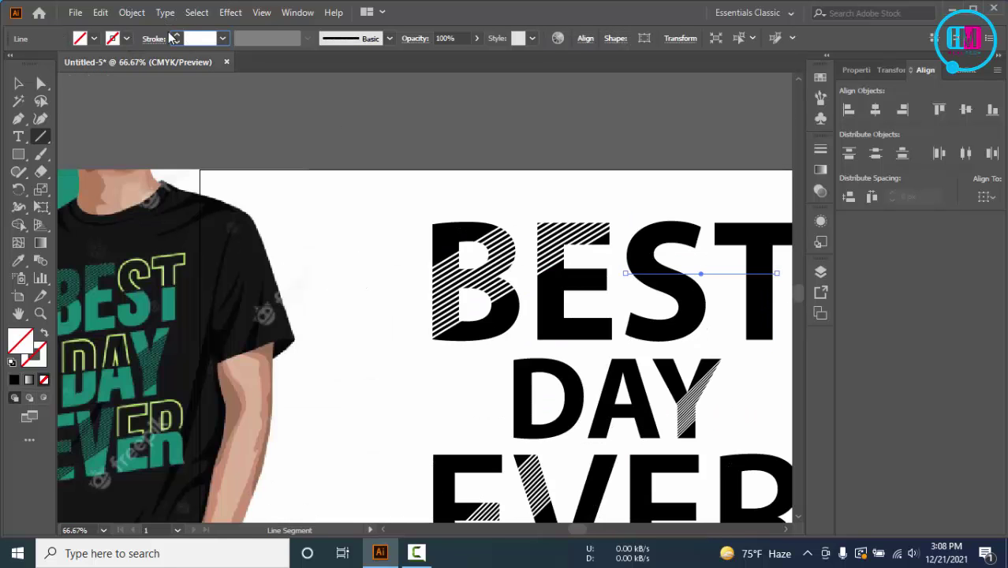
{"action": "left_click", "coordinate": [172, 36]}
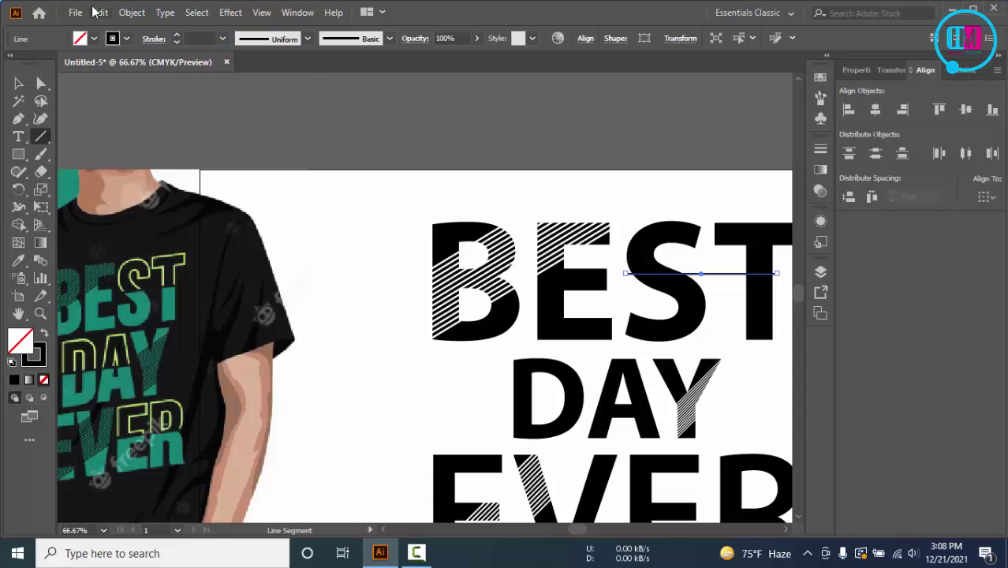
{"action": "left_click", "coordinate": [132, 12]}
{"action": "left_click", "coordinate": [197, 180]}
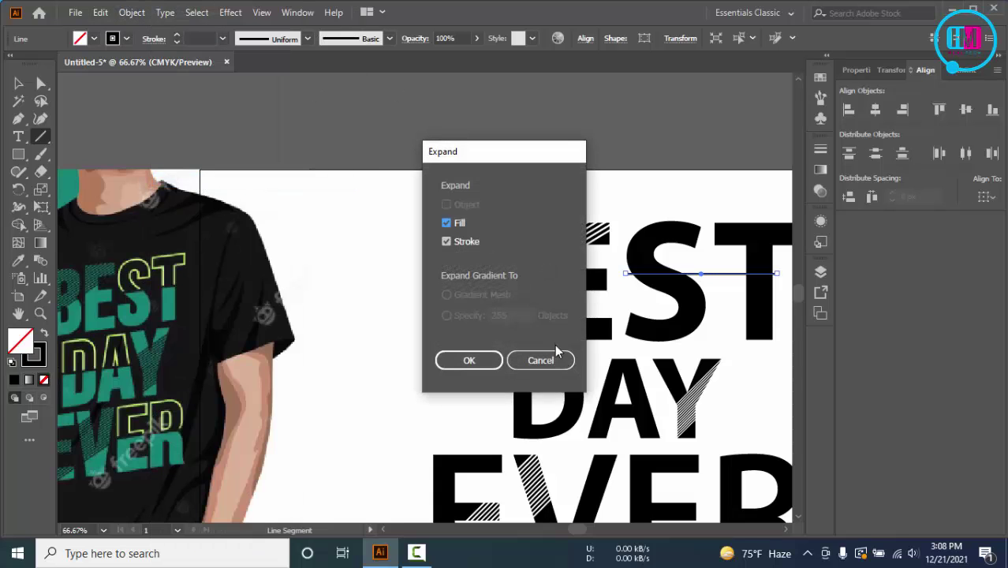
{"action": "left_click", "coordinate": [496, 359]}
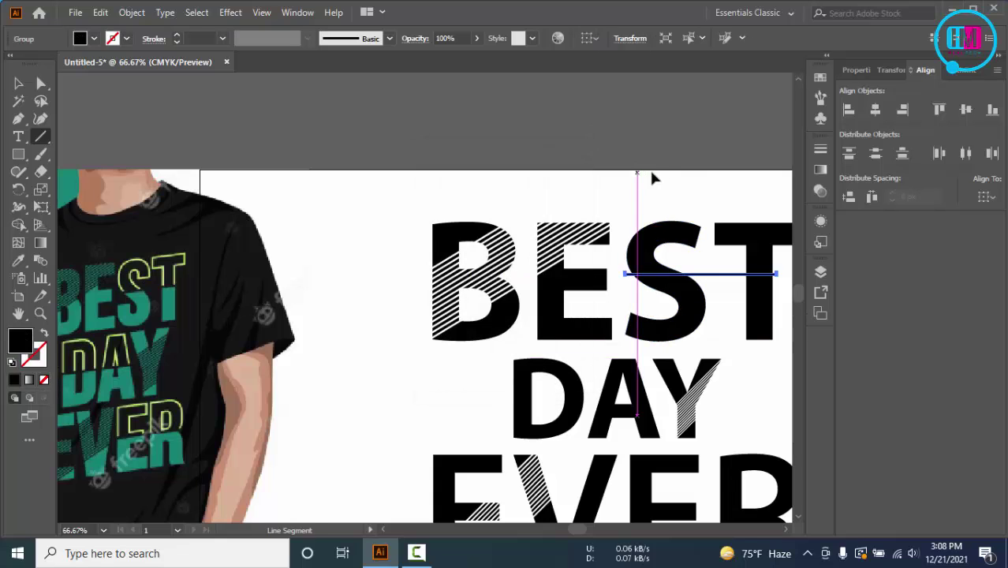
- Divide the letters S and T of BEST along the expanded line with the Pathfinder Divide operation
{"action": "key", "text": "v"}
{"action": "left_click", "coordinate": [710, 172]}
{"action": "left_click_drag", "start_coordinate": [651, 217], "coordinate": [791, 335]}
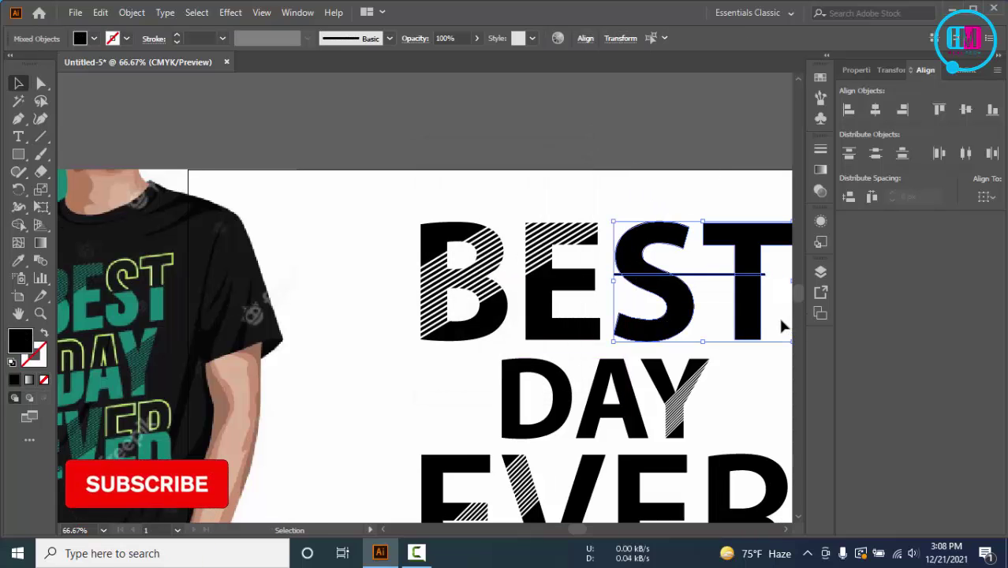
{"action": "left_click", "coordinate": [969, 70]}
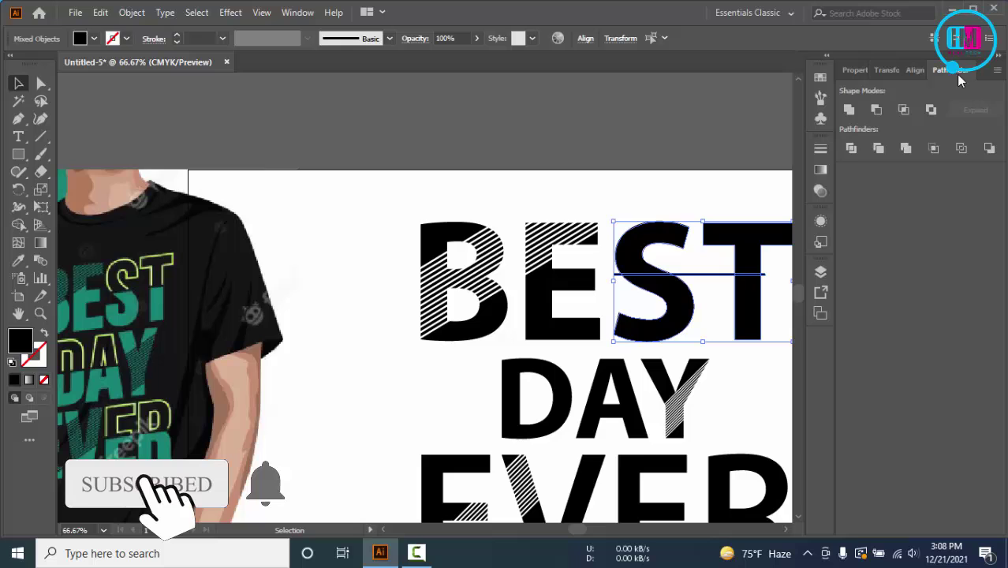
{"action": "left_click", "coordinate": [853, 149]}
- Ungroup the divided S and T pieces and delete the leftover segments of the horizontal line
{"action": "left_click", "coordinate": [680, 155]}
{"action": "left_click", "coordinate": [661, 237]}
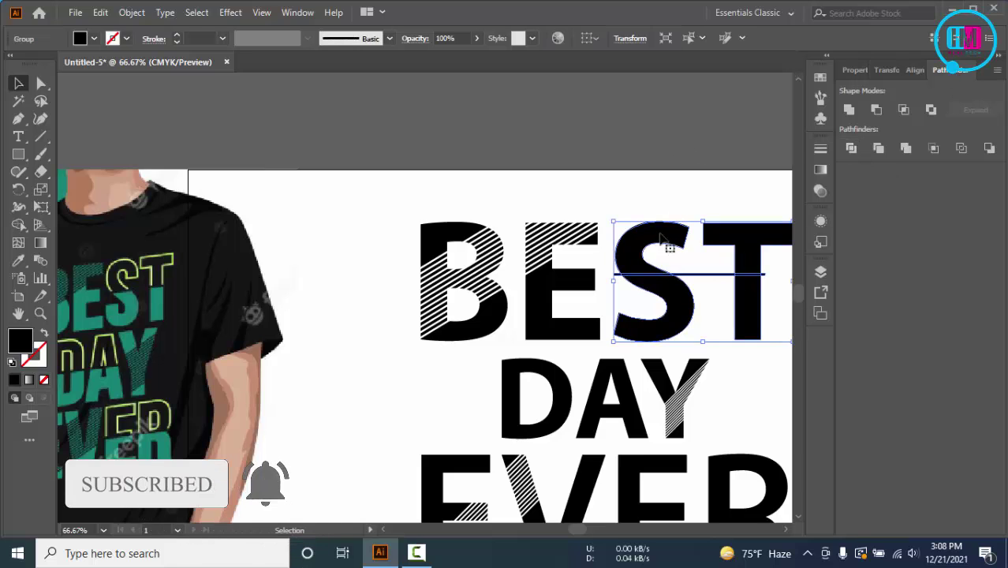
{"action": "right_click", "coordinate": [674, 228]}
{"action": "left_click", "coordinate": [715, 355]}
{"action": "left_click", "coordinate": [709, 178]}
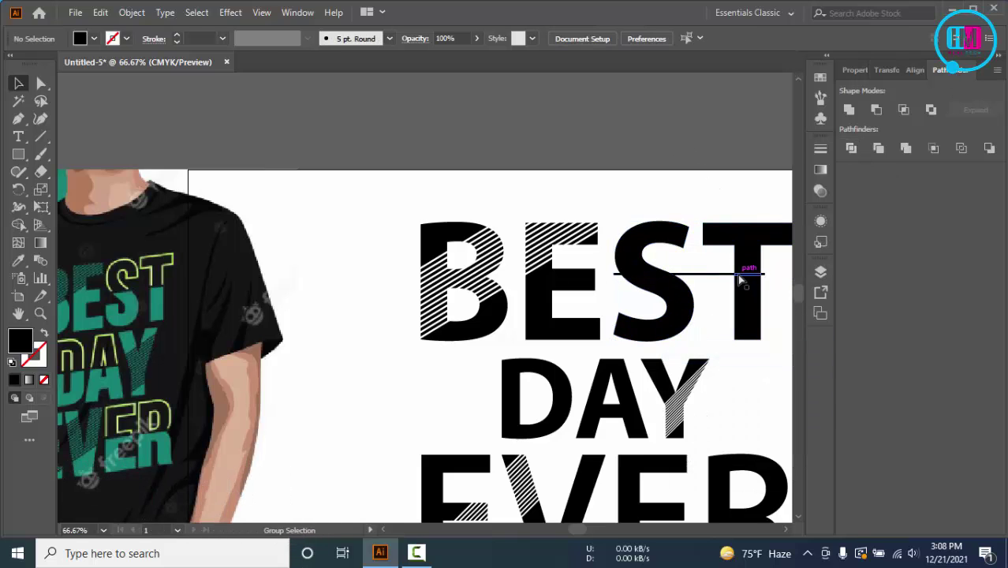
{"action": "scroll", "coordinate": [740, 280], "scroll_direction": "up", "scroll_amount": 1}
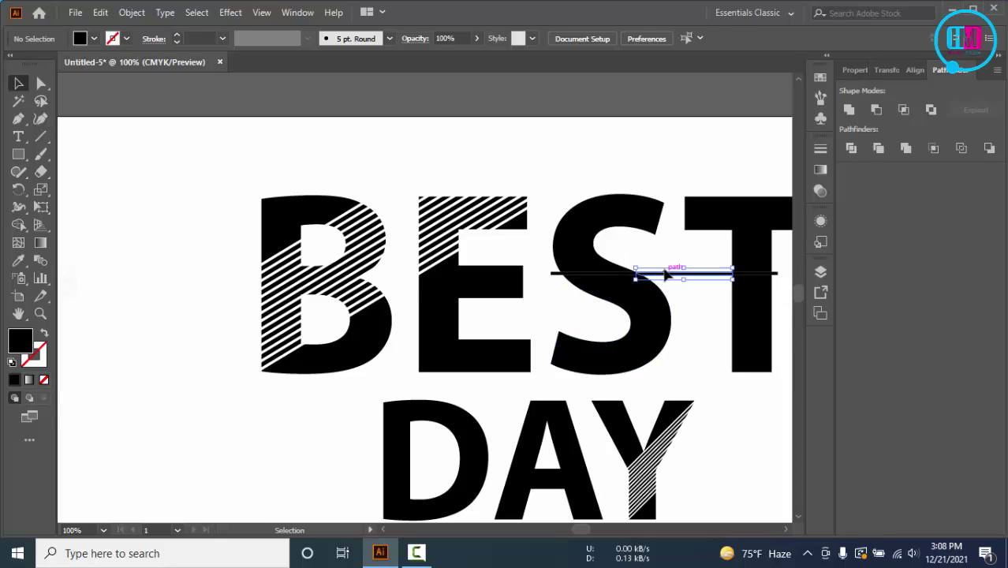
{"action": "key", "text": "Delete"}
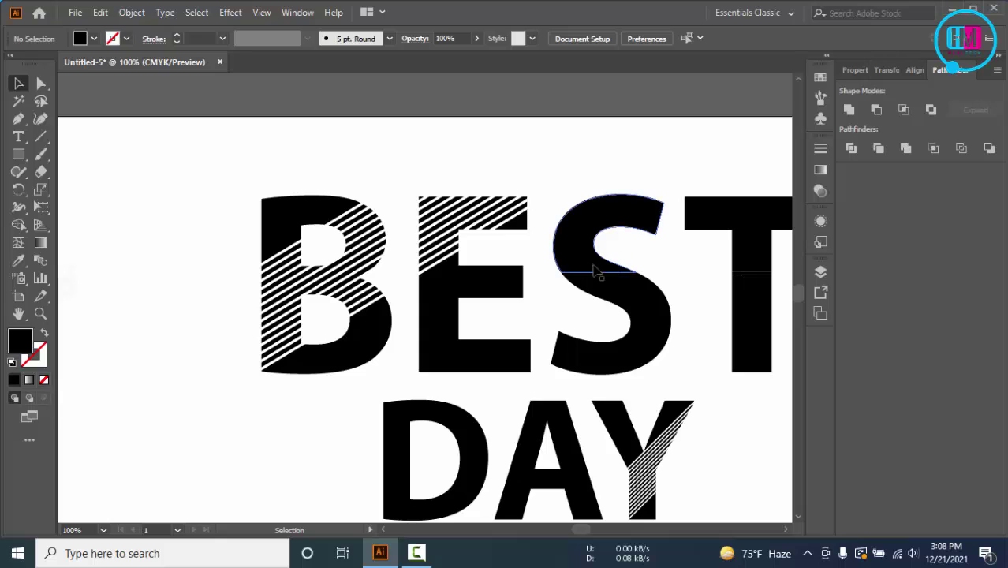
- Fill the striped B and E group in BEST with the teal sampled from the t-shirt lettering in the reference image
{"action": "left_click", "coordinate": [744, 220]}
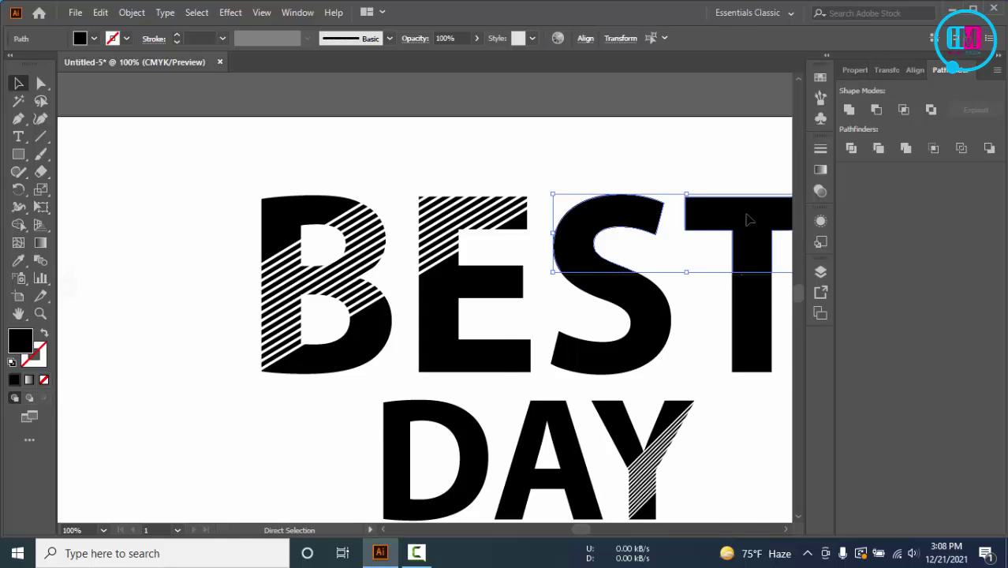
{"action": "scroll", "coordinate": [749, 219], "scroll_direction": "down", "scroll_amount": 2}
{"action": "left_click", "coordinate": [466, 155]}
{"action": "left_click", "coordinate": [601, 276]}
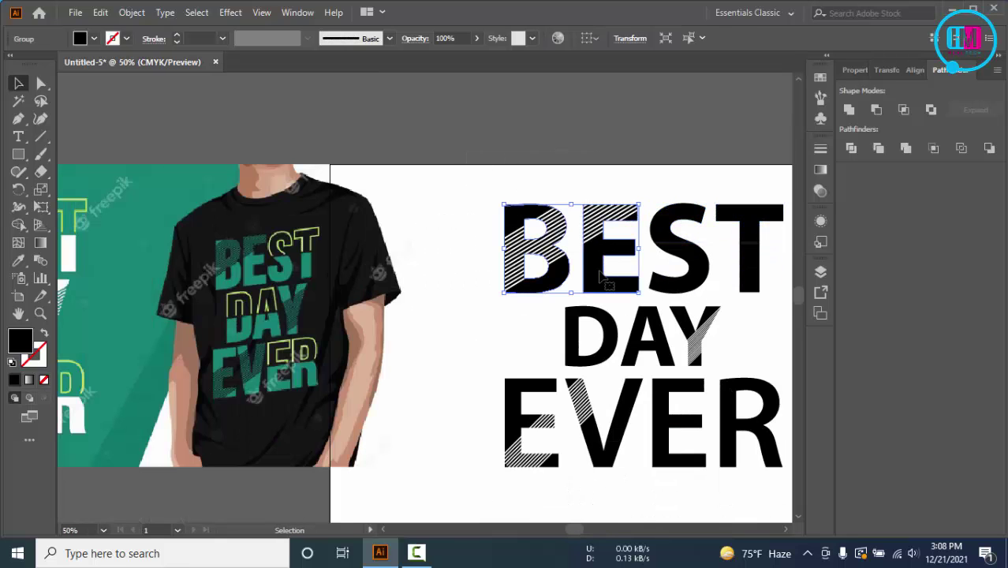
{"action": "key", "text": "i"}
{"action": "left_click", "coordinate": [255, 270]}
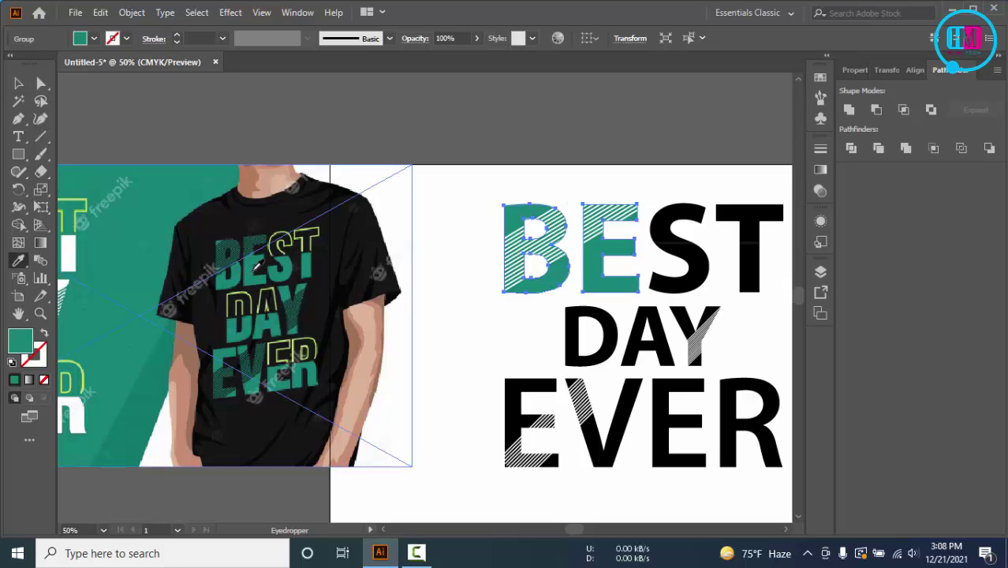
- Select the upper pieces of the letters S and T in BEST
{"action": "key", "text": "v"}
{"action": "left_click", "coordinate": [645, 210]}
{"action": "left_click", "coordinate": [676, 217]}
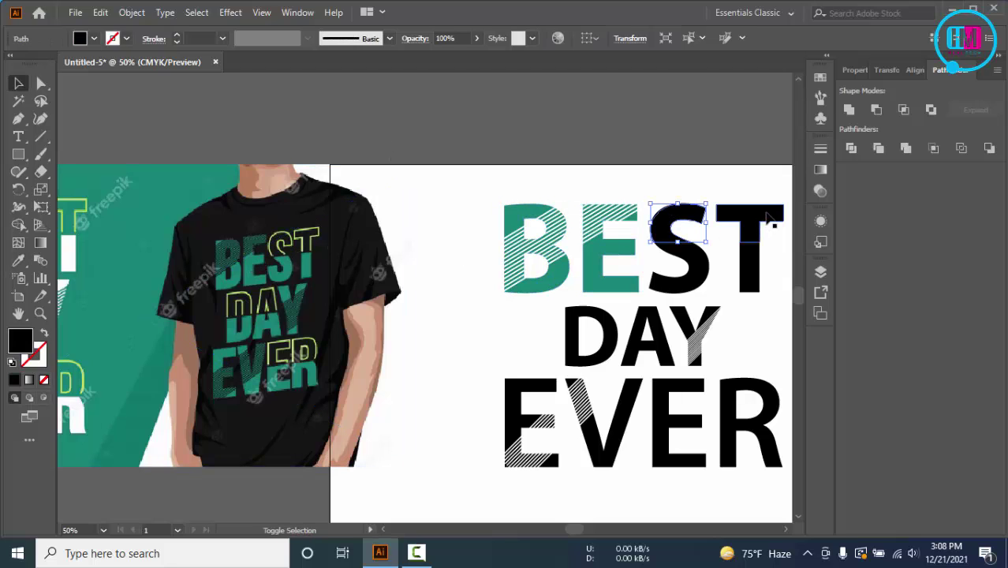
{"action": "left_click", "coordinate": [47, 340]}
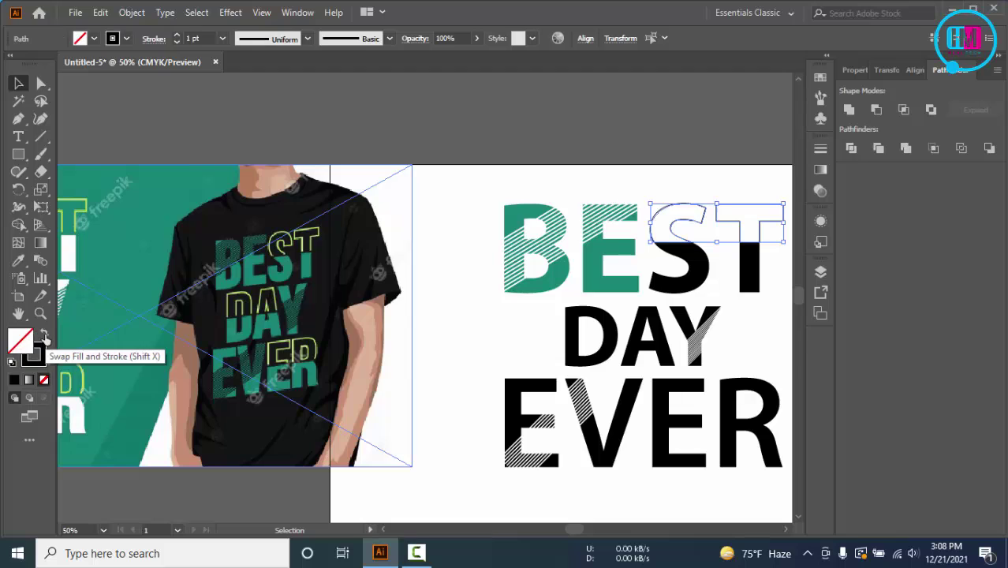
{"action": "left_click", "coordinate": [126, 38]}
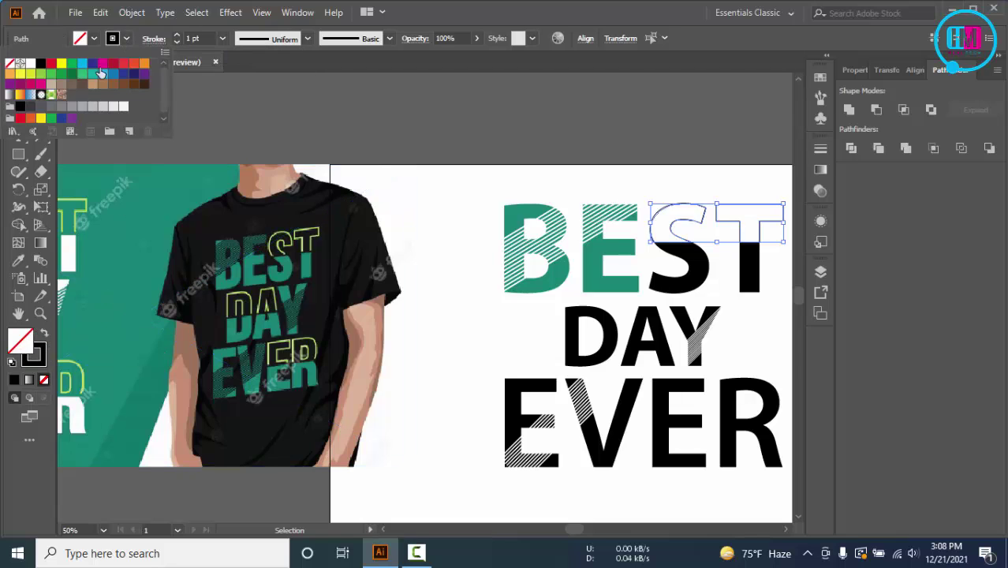
{"action": "left_click", "coordinate": [61, 63]}
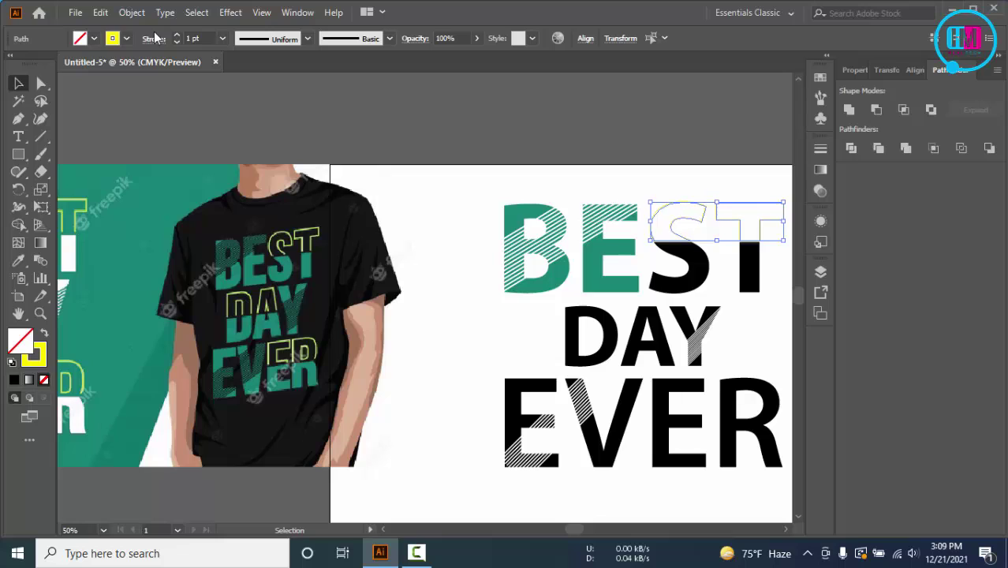
{"action": "key", "text": "ctrl+z"}
{"action": "key", "text": "ctrl+z"}
{"action": "key", "text": "ctrl+z"}
{"action": "key", "text": "ctrl+z"}
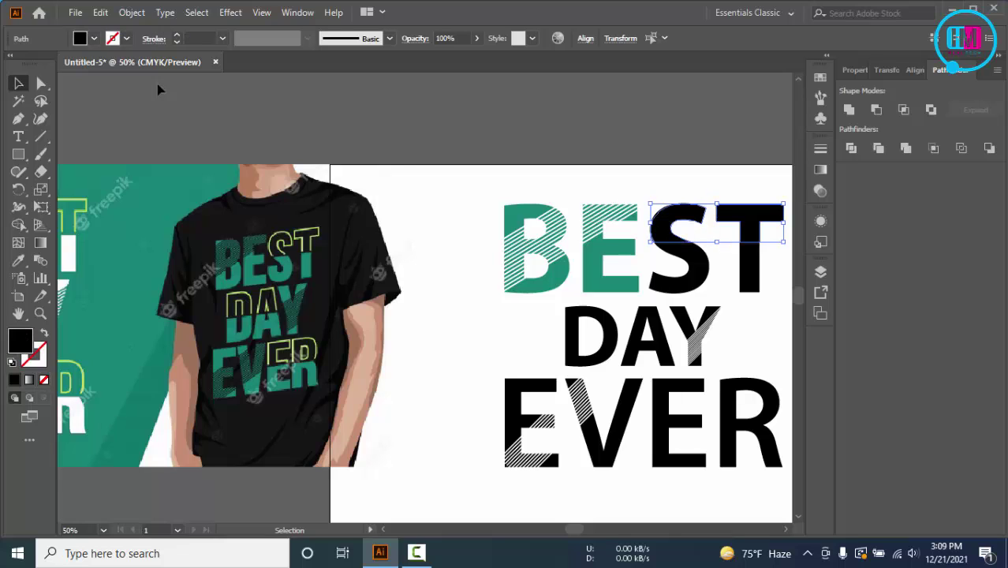
- Swap fill and stroke on the upper S and T pieces and set their outline colour to yellow
{"action": "left_click", "coordinate": [44, 334]}
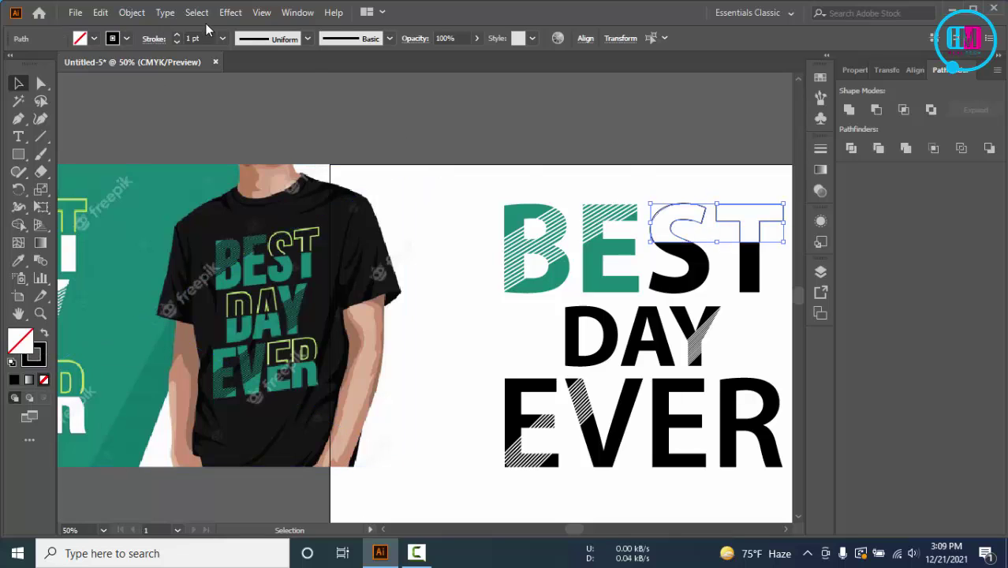
{"action": "left_click", "coordinate": [127, 39]}
{"action": "left_click", "coordinate": [63, 64]}
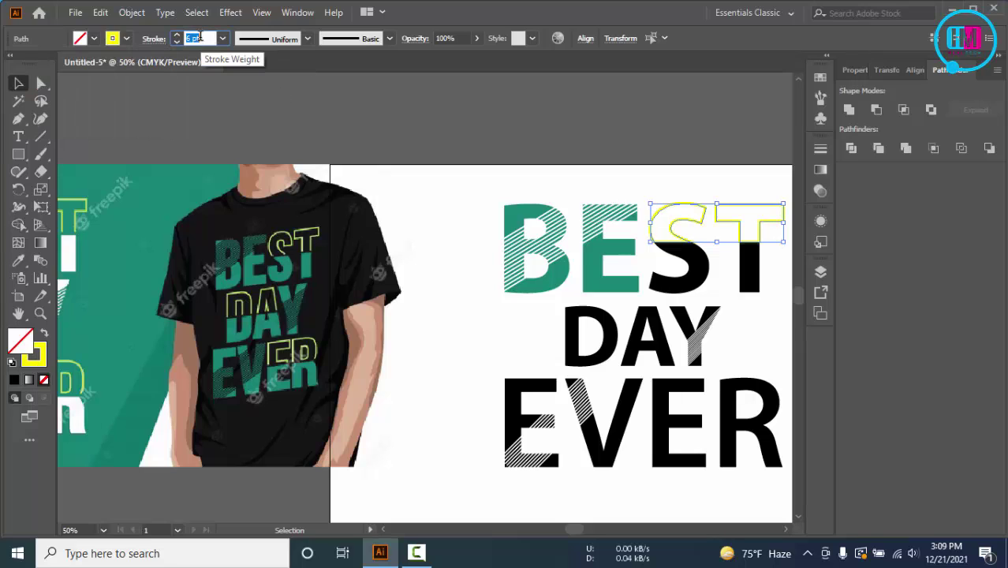
- Align the yellow outline of the upper S and T pieces to the inside and set its weight to 3 pt
{"action": "left_click", "coordinate": [154, 38]}
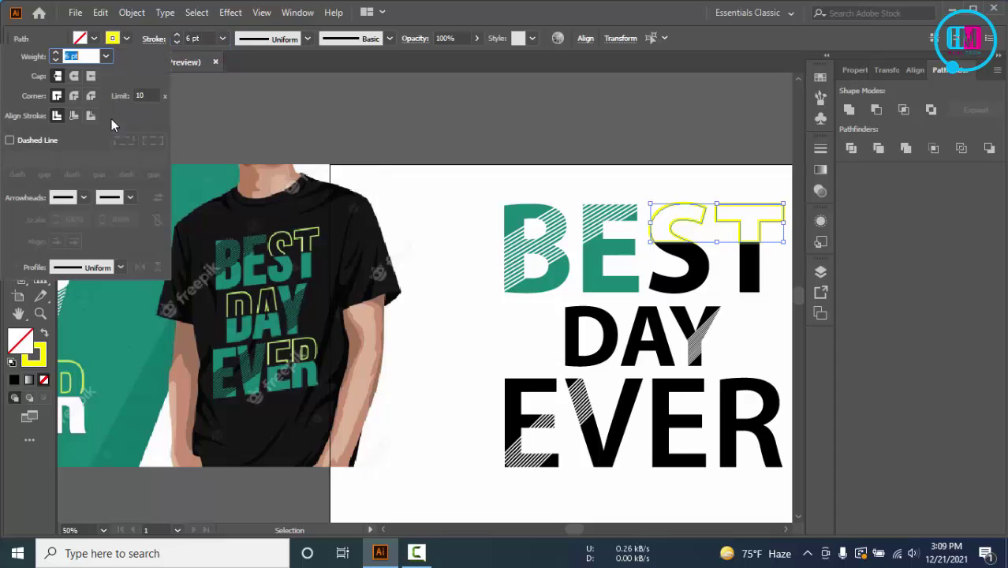
{"action": "left_click", "coordinate": [56, 115]}
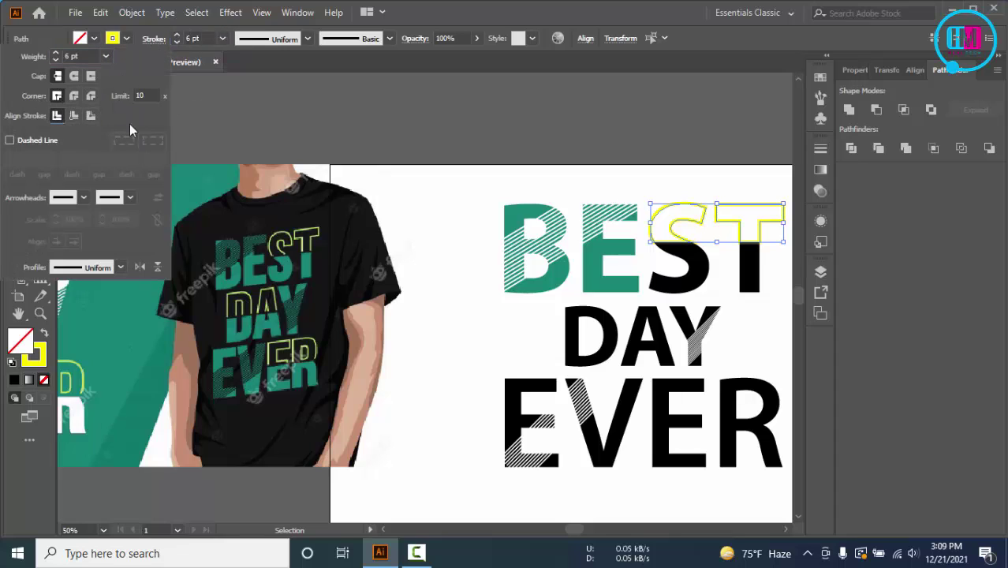
{"action": "left_click", "coordinate": [79, 120]}
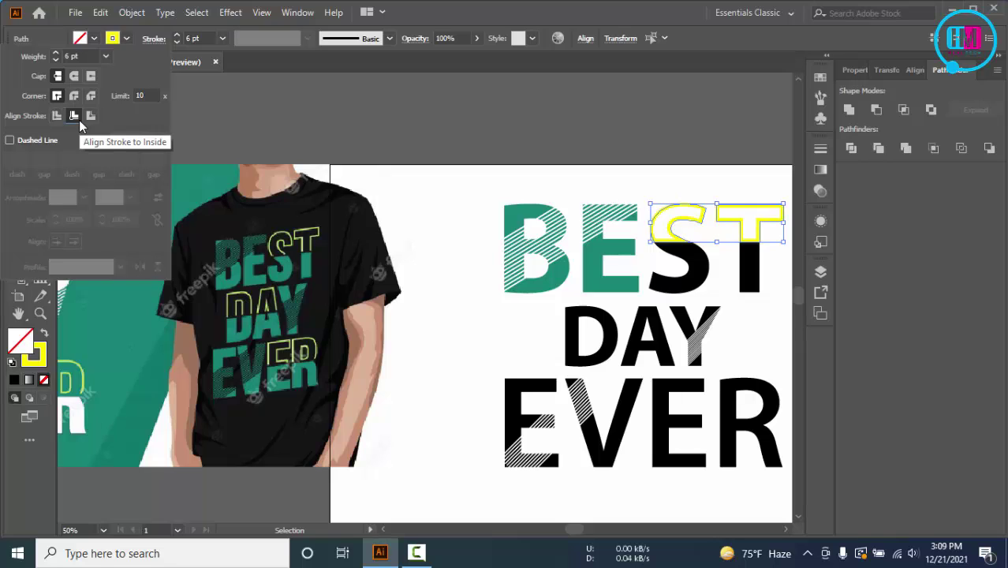
{"action": "left_click", "coordinate": [164, 41]}
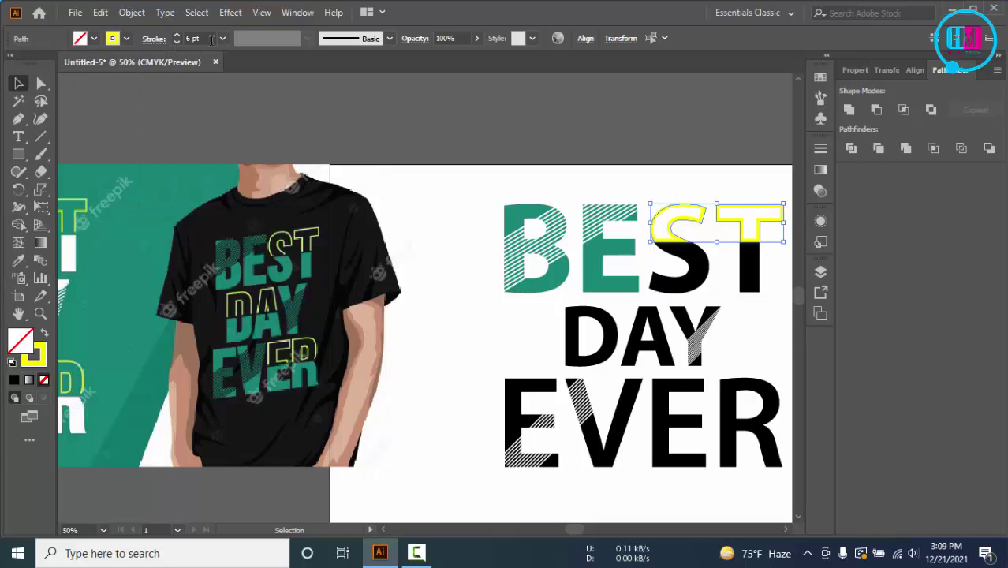
{"action": "key", "text": "Down"}
{"action": "key", "text": "Down"}
{"action": "key", "text": "Down"}
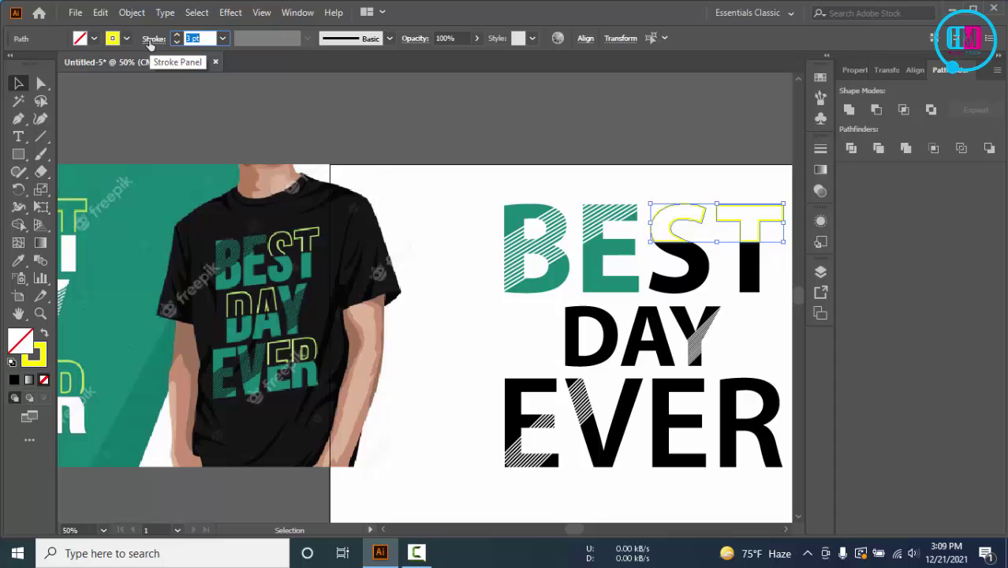
{"action": "left_click", "coordinate": [468, 148]}
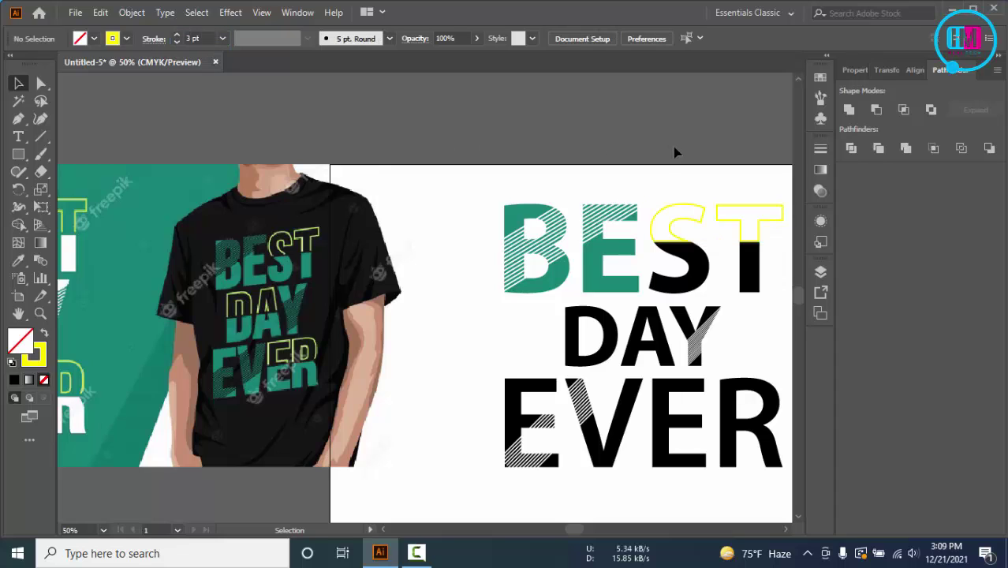
- Draw a straight horizontal line across the middle of the letters D and A in DAY
{"action": "scroll", "coordinate": [675, 153], "scroll_direction": "down", "scroll_amount": 1}
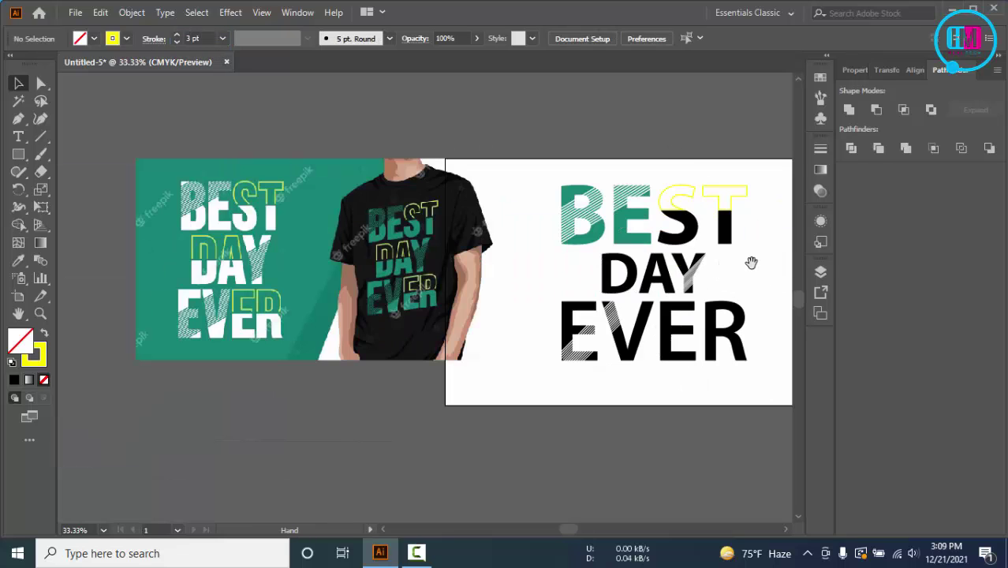
{"action": "scroll", "coordinate": [665, 272], "scroll_direction": "up", "scroll_amount": 1}
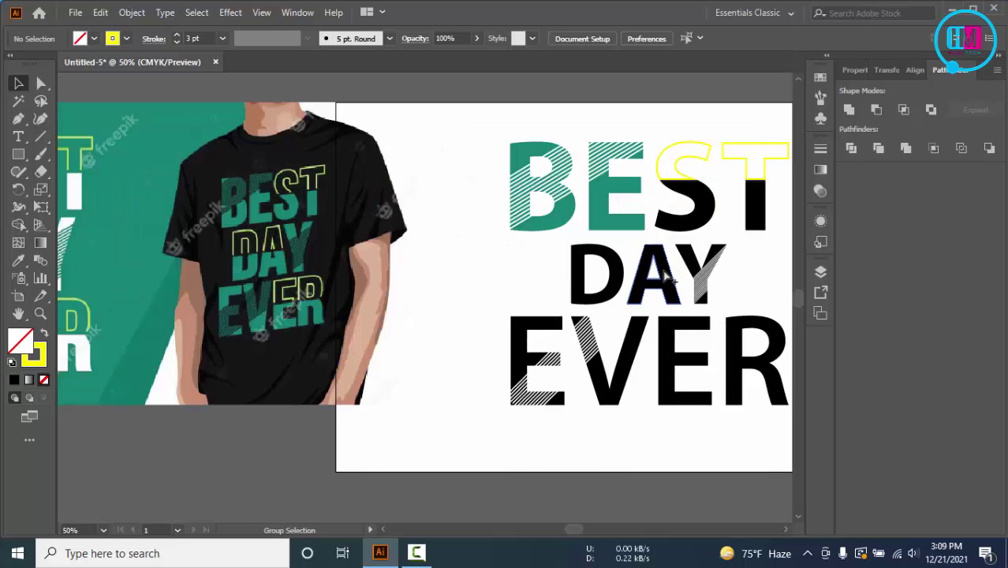
{"action": "left_click", "coordinate": [41, 136]}
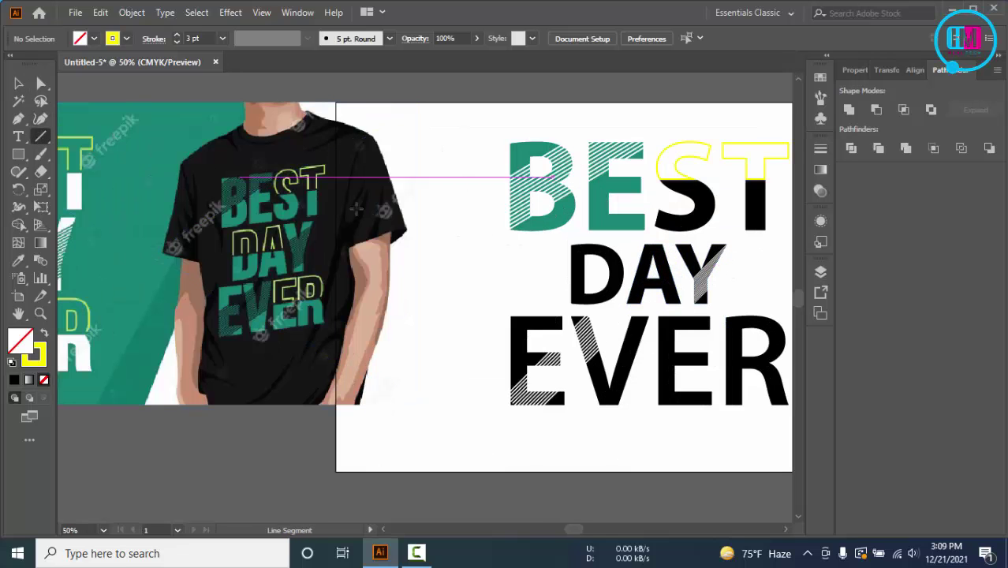
{"action": "left_click_drag", "start_coordinate": [529, 278], "coordinate": [680, 278]}
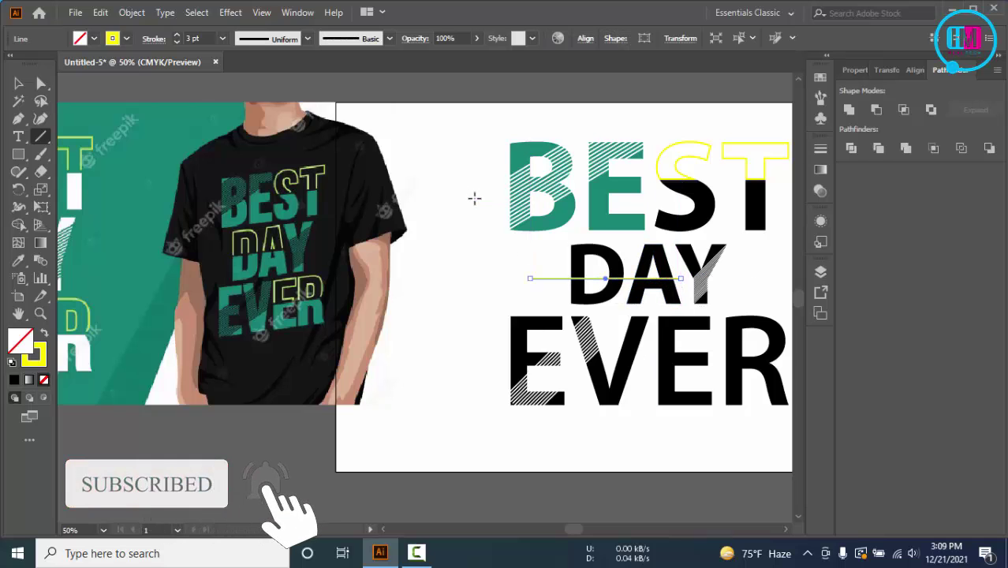
- Expand the horizontal line across the D and A in DAY into a shape, with Fill and Stroke both included
{"action": "left_click", "coordinate": [132, 12]}
{"action": "left_click", "coordinate": [213, 196]}
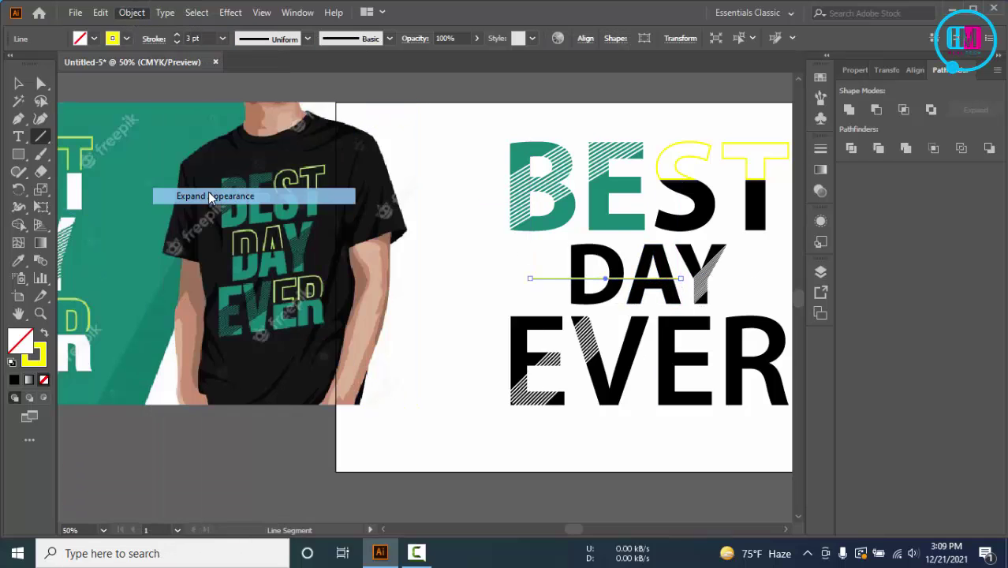
{"action": "key", "text": "v"}
{"action": "left_click", "coordinate": [487, 264]}
{"action": "scroll", "coordinate": [612, 279], "scroll_direction": "up", "scroll_amount": 2}
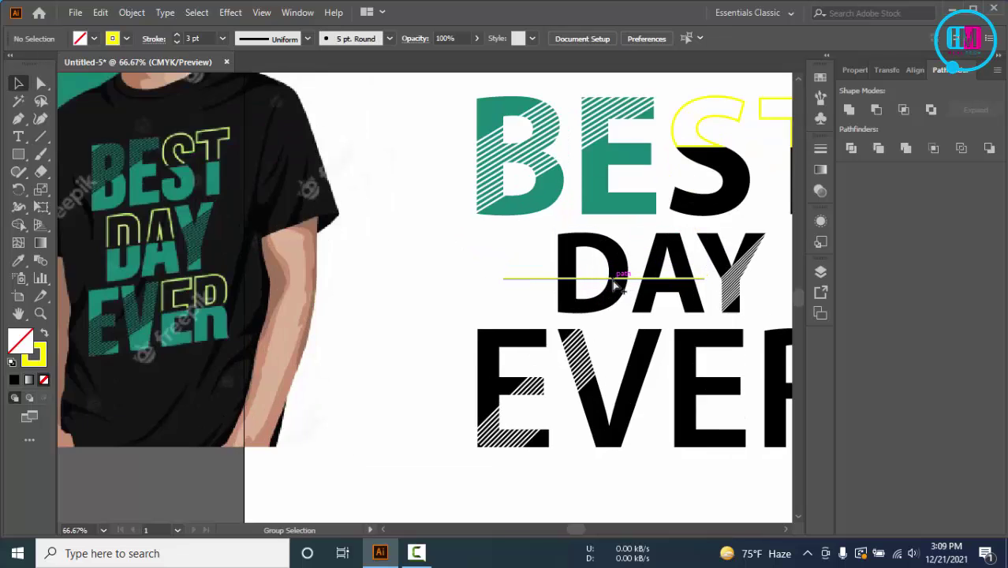
{"action": "left_click_drag", "start_coordinate": [563, 266], "coordinate": [564, 268]}
{"action": "left_click", "coordinate": [518, 279]}
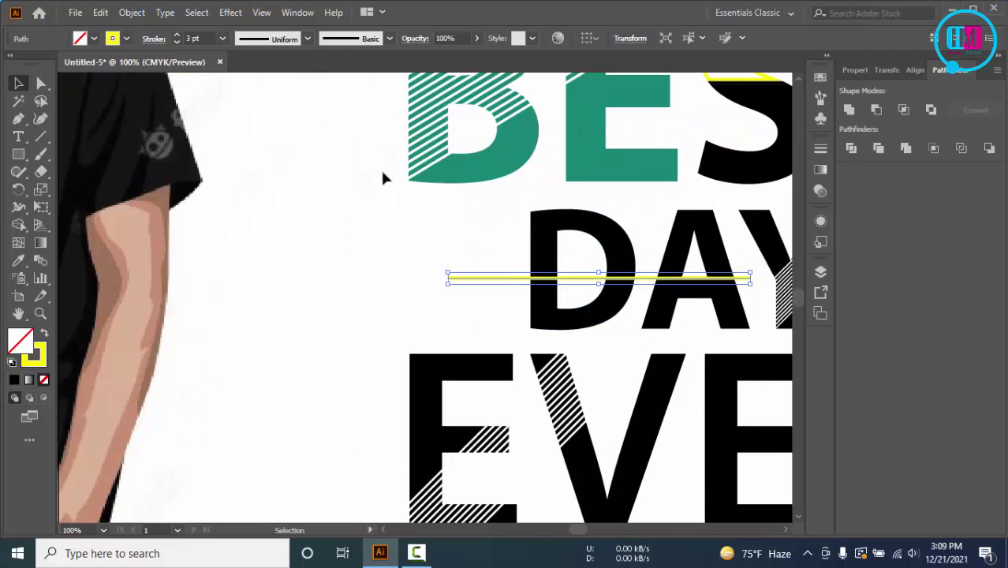
{"action": "left_click", "coordinate": [132, 12]}
{"action": "left_click", "coordinate": [193, 180]}
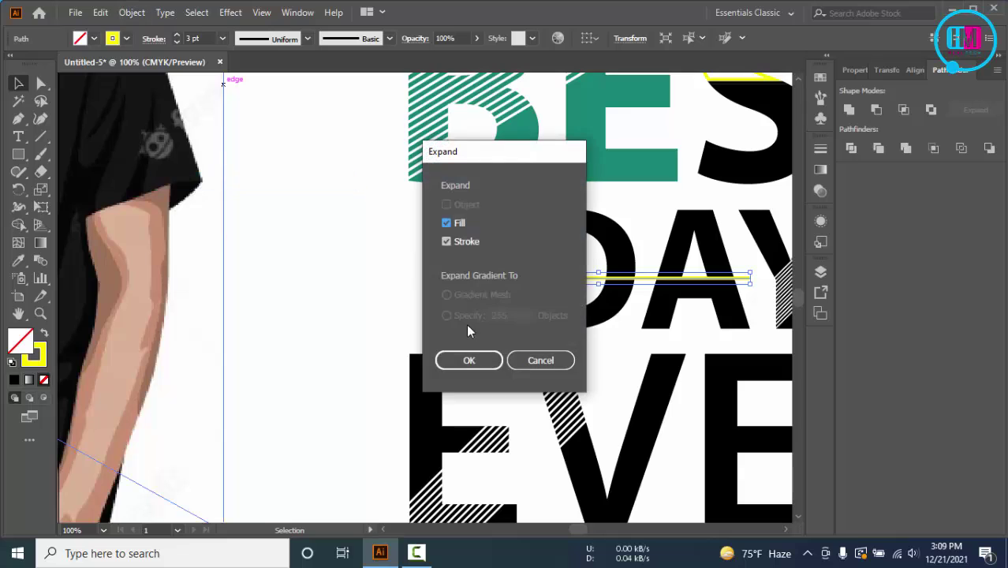
{"action": "left_click", "coordinate": [470, 361]}
- Divide the letters D and A with the expanded line and ungroup the resulting pieces
{"action": "left_click_drag", "start_coordinate": [460, 213], "coordinate": [727, 302]}
{"action": "left_click", "coordinate": [852, 148]}
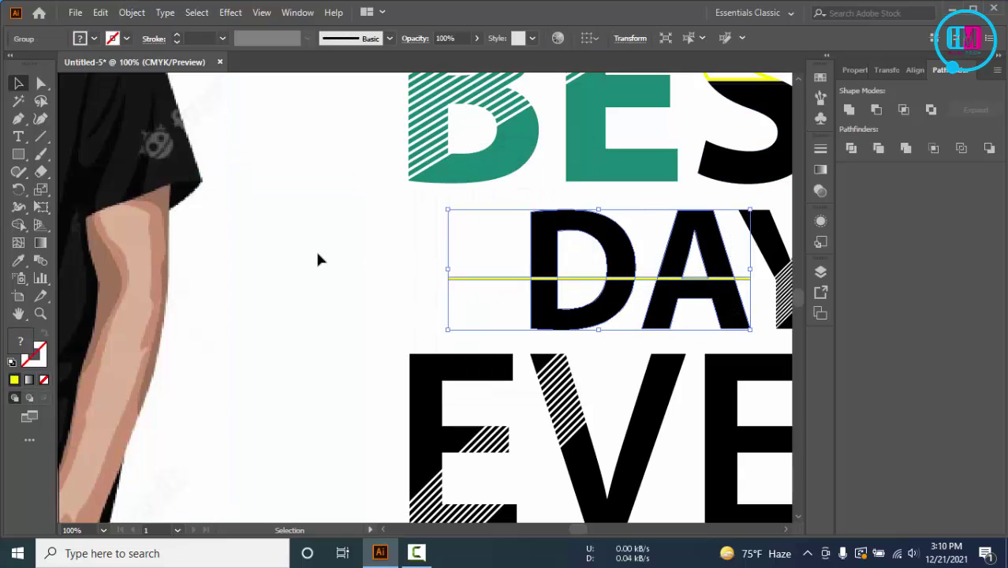
{"action": "left_click", "coordinate": [317, 256]}
{"action": "left_click", "coordinate": [459, 279]}
{"action": "right_click", "coordinate": [461, 280]}
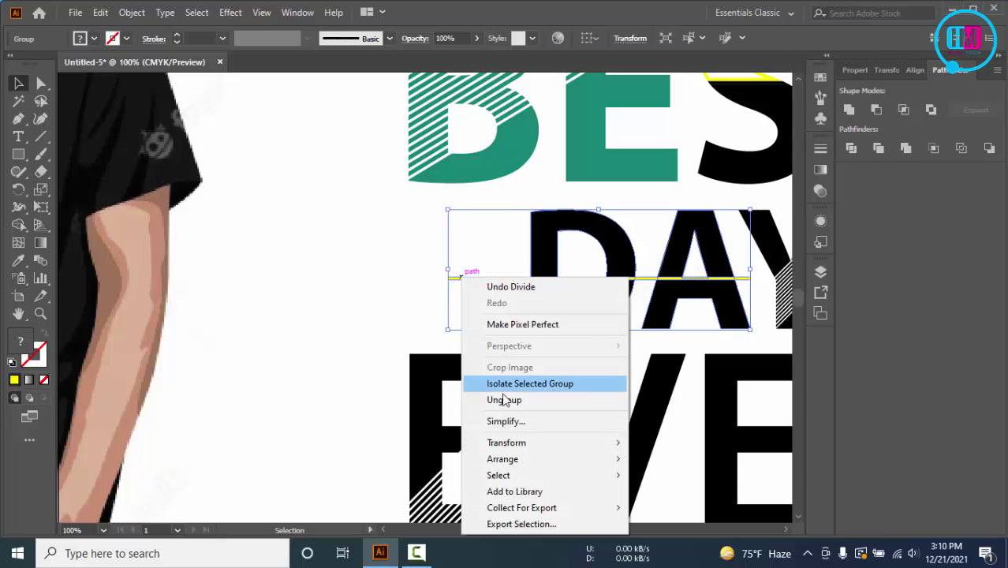
{"action": "left_click", "coordinate": [503, 400]}
- Delete the leftover yellow line segments beside and between the letters D and A and inside the counter of the D
{"action": "left_click", "coordinate": [489, 281]}
{"action": "key", "text": "Delete"}
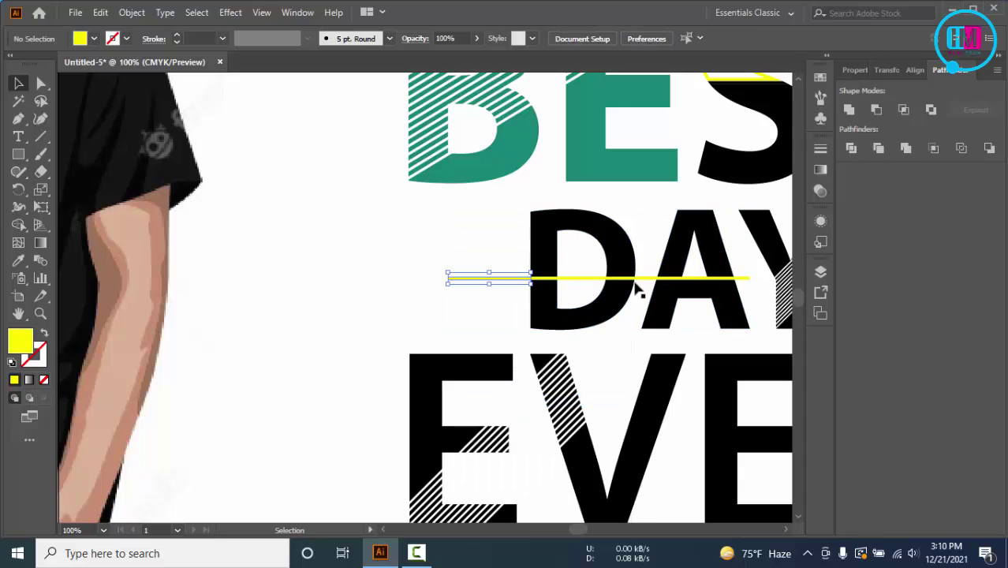
{"action": "left_click", "coordinate": [742, 278]}
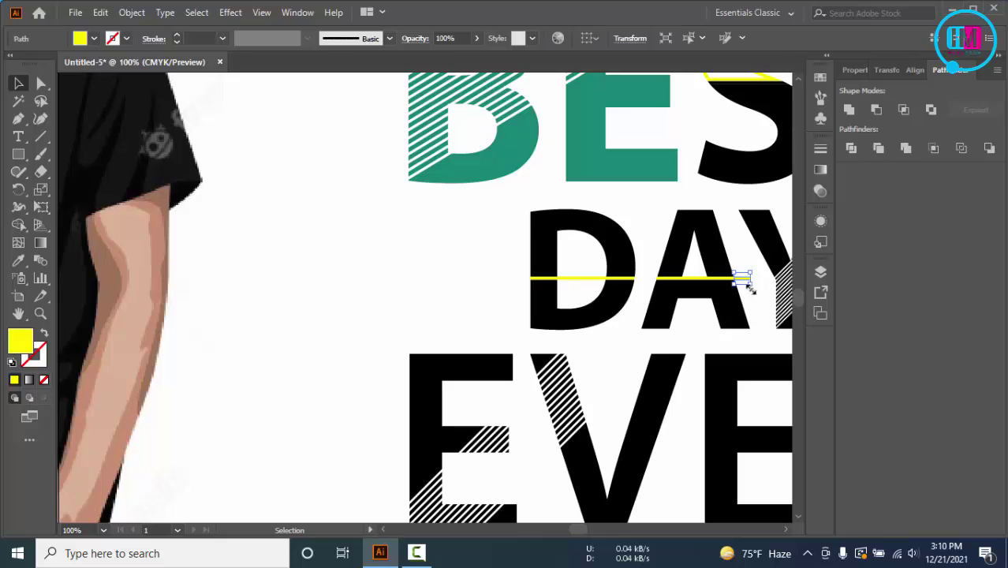
{"action": "key", "text": "Delete"}
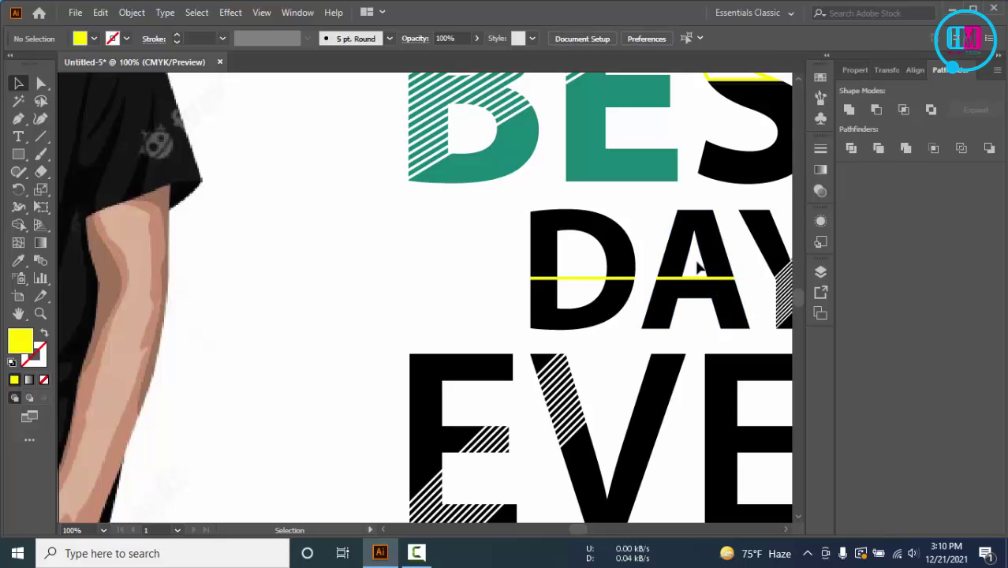
{"action": "scroll", "coordinate": [696, 272], "scroll_direction": "up", "scroll_amount": 1}
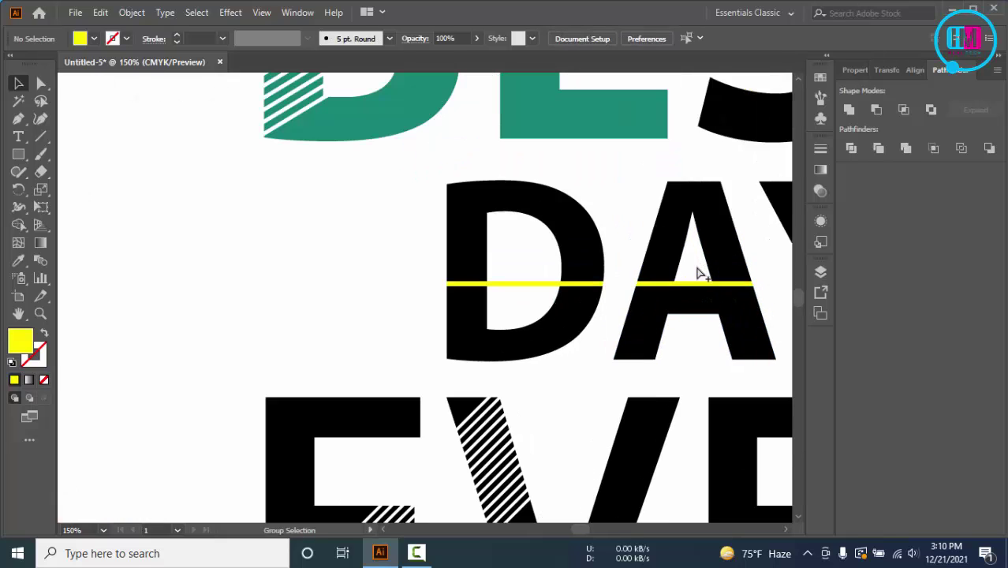
{"action": "left_click", "coordinate": [555, 283]}
{"action": "key", "text": "Delete"}
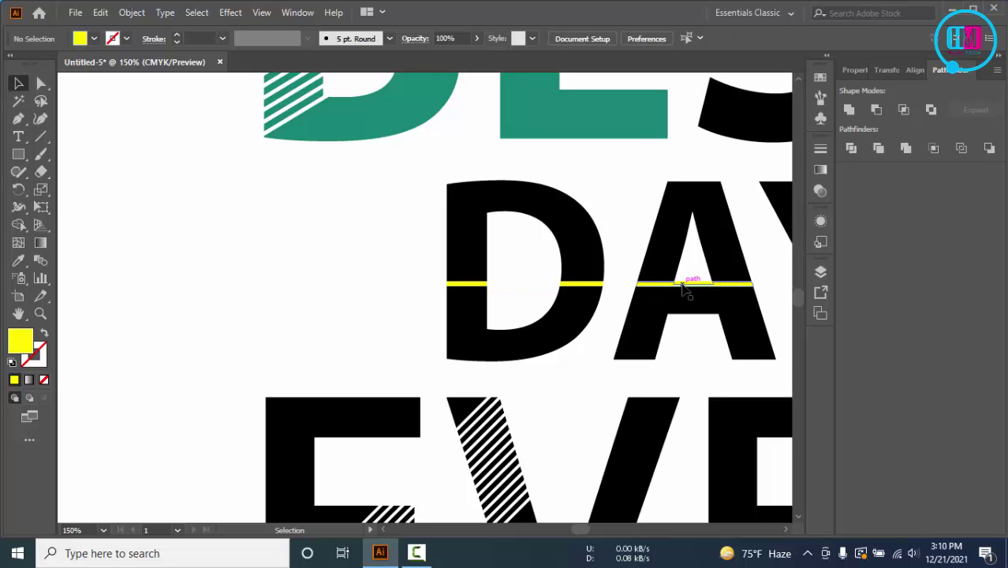
- Try to delete the thin yellow sliver at the base of the A's counter
{"action": "left_click", "coordinate": [697, 286]}
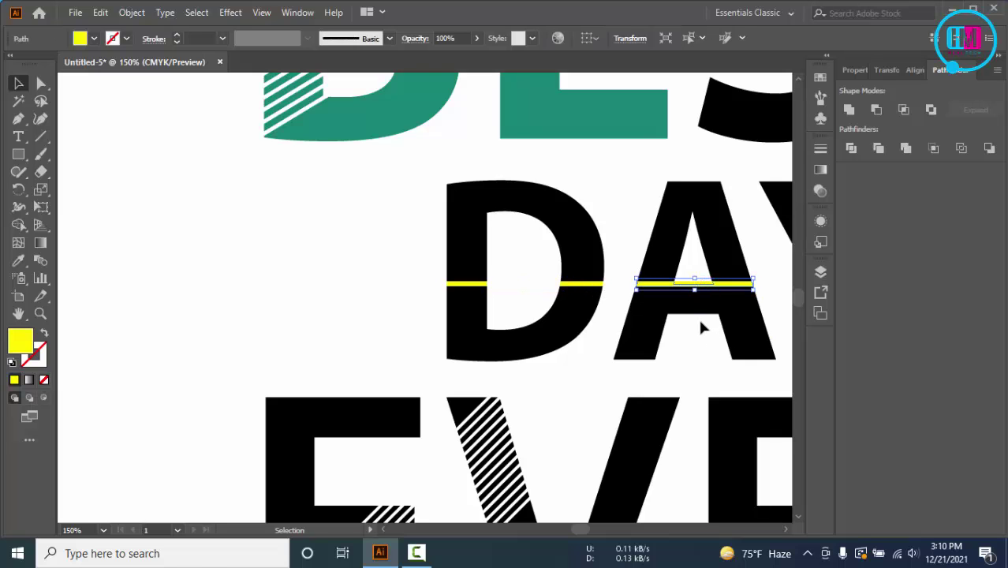
{"action": "scroll", "coordinate": [698, 294], "scroll_direction": "up", "scroll_amount": 5}
{"action": "left_click", "coordinate": [659, 227]}
{"action": "left_click", "coordinate": [657, 233]}
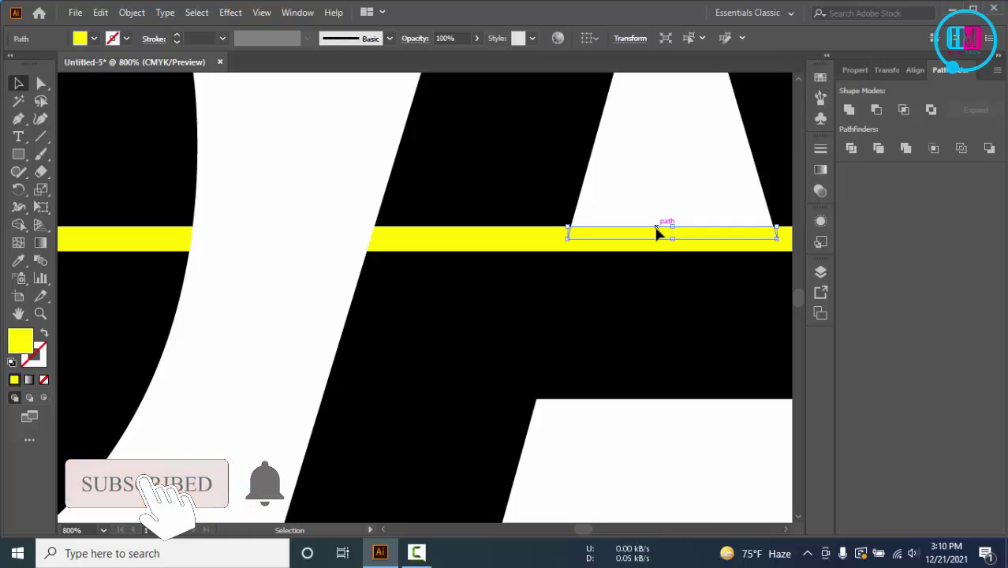
{"action": "key", "text": "Delete"}
{"action": "scroll", "coordinate": [654, 229], "scroll_direction": "down", "scroll_amount": 3}
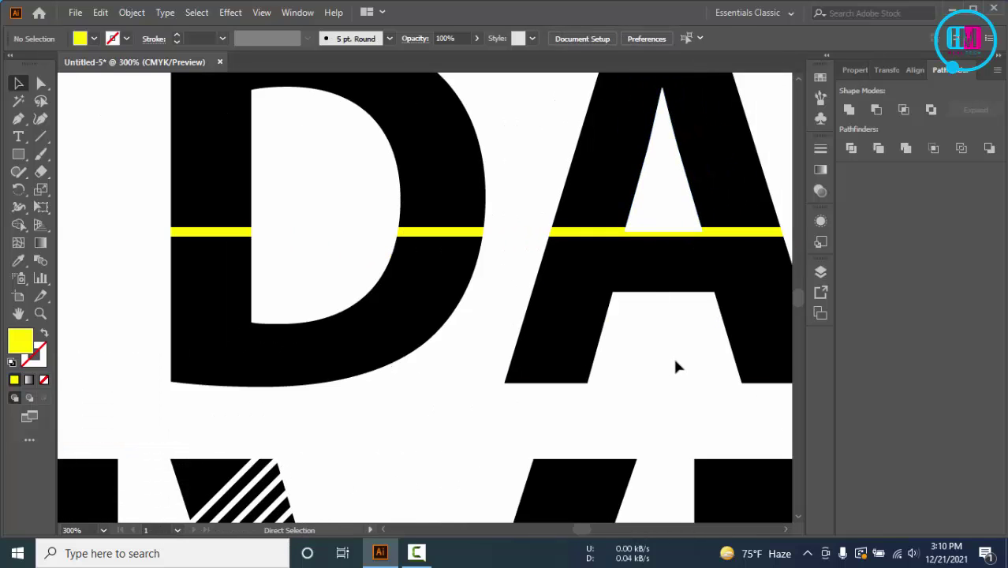
{"action": "key", "text": "ctrl+z"}
- Unite the thin yellow sliver below the A's counter with the yellow strip crossing the letter
{"action": "left_click", "coordinate": [660, 204]}
{"action": "scroll", "coordinate": [668, 216], "scroll_direction": "up", "scroll_amount": 3}
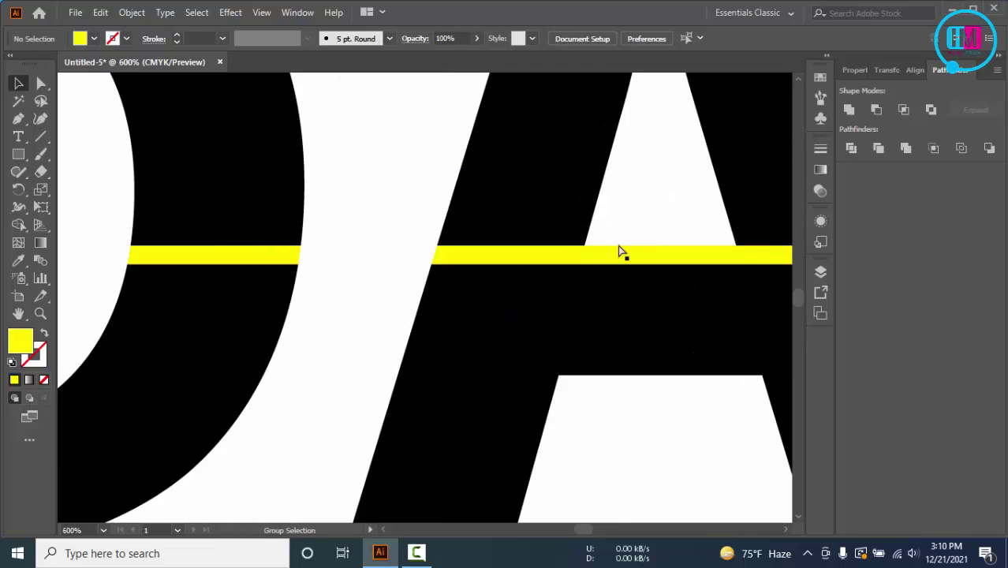
{"action": "left_click", "coordinate": [619, 254]}
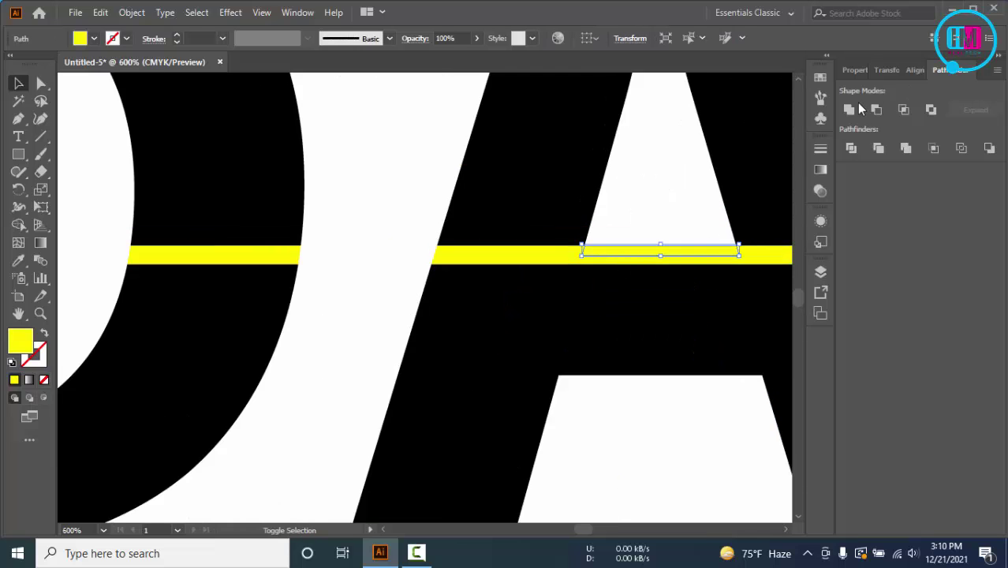
{"action": "left_click", "coordinate": [554, 253], "text": "shift"}
{"action": "left_click", "coordinate": [849, 110]}
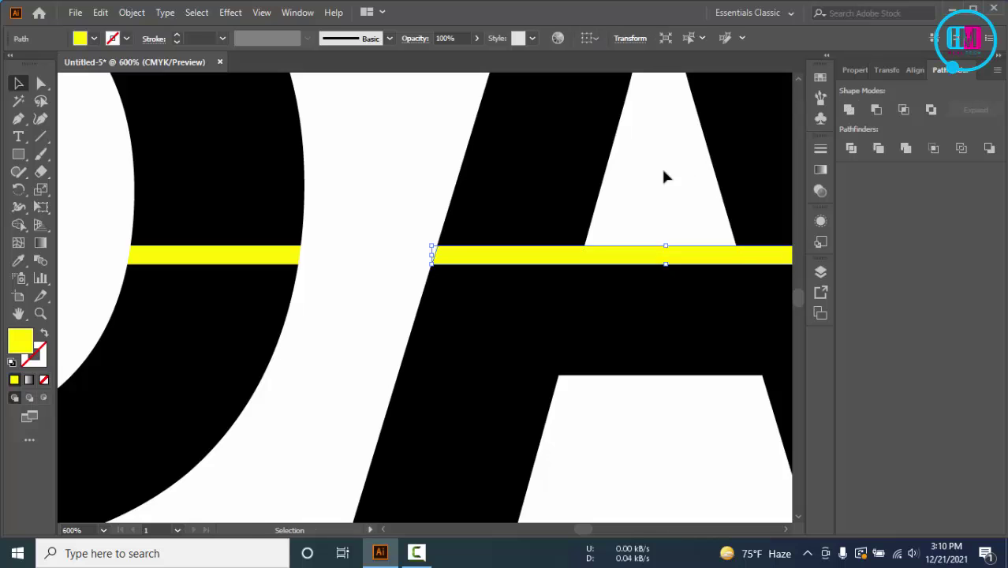
{"action": "left_click", "coordinate": [661, 166]}
- Select the upper pieces of the letters D and A in DAY and swap their fill and stroke
{"action": "left_click", "coordinate": [263, 259]}
{"action": "scroll", "coordinate": [387, 214], "scroll_direction": "down", "scroll_amount": 3}
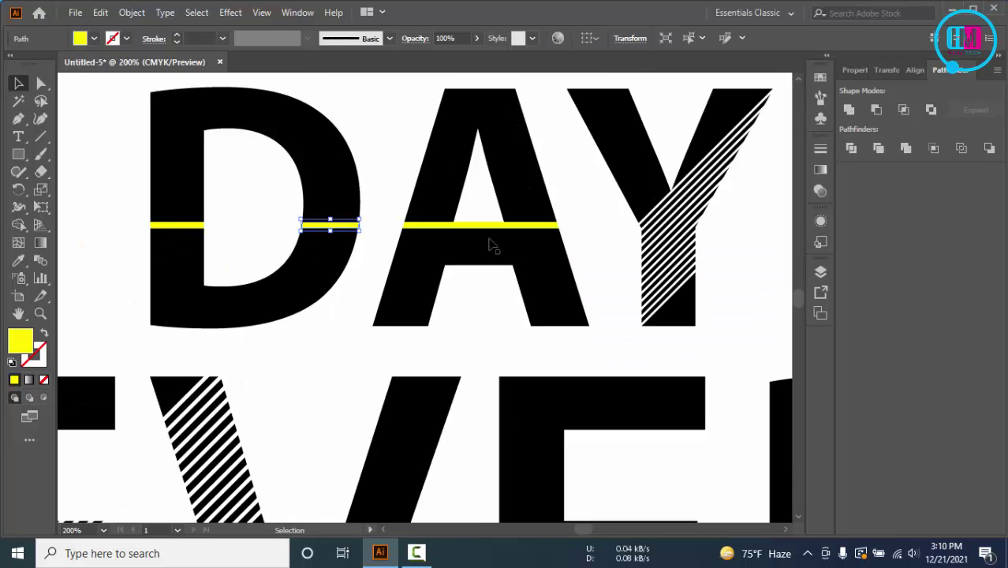
{"action": "scroll", "coordinate": [390, 185], "scroll_direction": "down", "scroll_amount": 1}
{"action": "scroll", "coordinate": [406, 158], "scroll_direction": "up", "scroll_amount": 3}
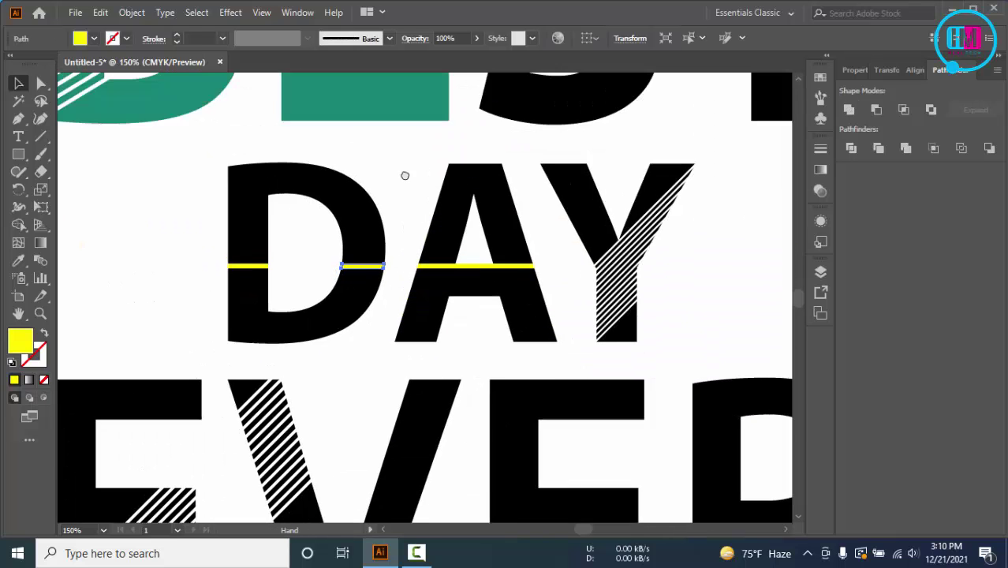
{"action": "scroll", "coordinate": [433, 161], "scroll_direction": "down", "scroll_amount": 1}
{"action": "left_click_drag", "start_coordinate": [383, 173], "coordinate": [495, 206]}
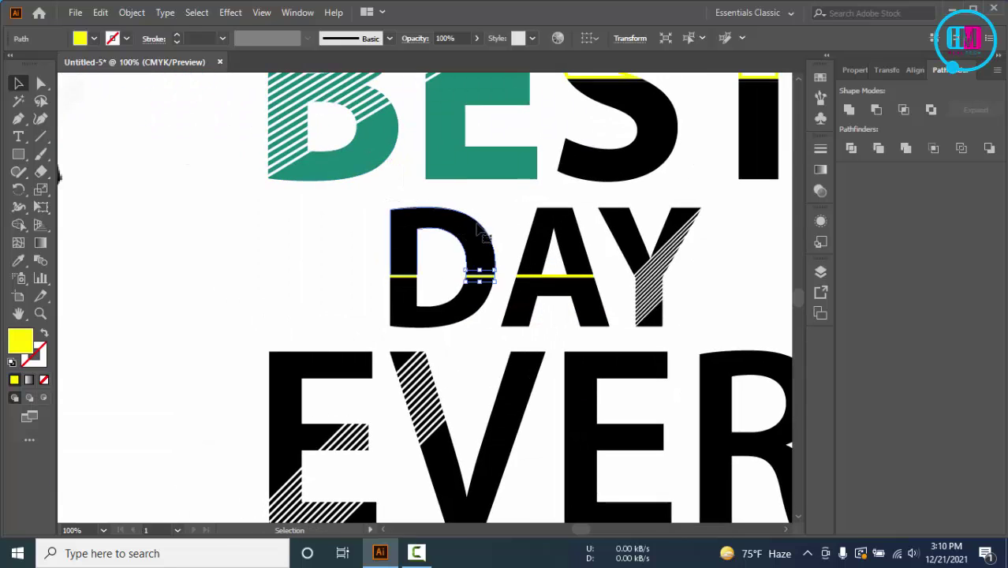
{"action": "left_click", "coordinate": [479, 229]}
{"action": "left_click", "coordinate": [540, 229], "text": "shift"}
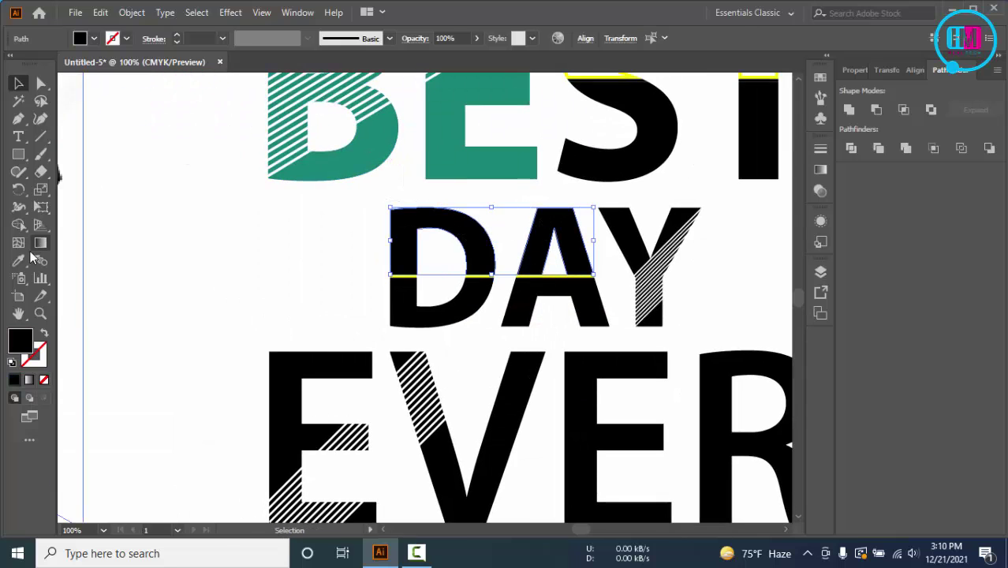
{"action": "left_click", "coordinate": [44, 335]}
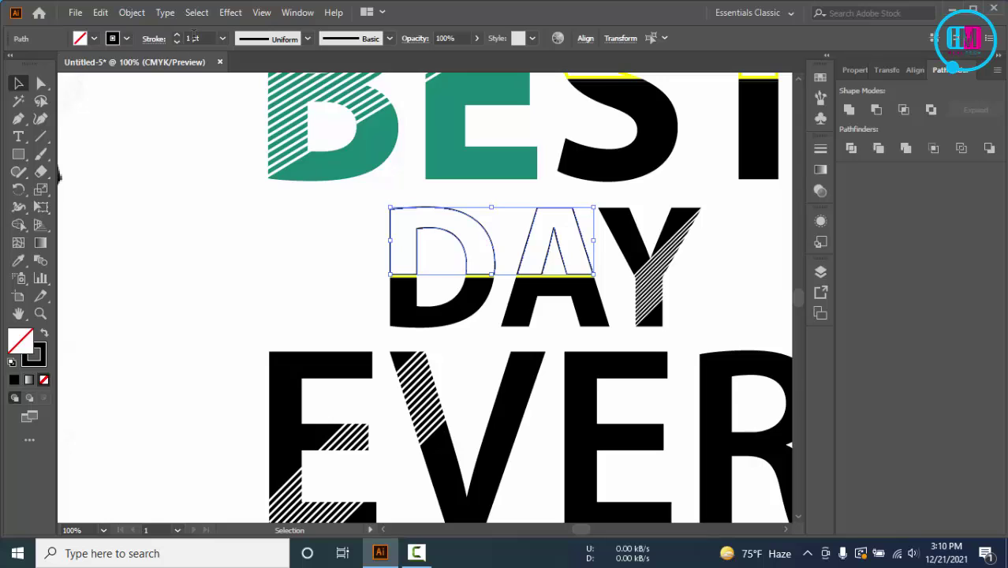
- Give the upper D and A pieces a 3 pt yellow outline aligned to the inside
{"action": "left_click", "coordinate": [175, 34]}
{"action": "left_click", "coordinate": [175, 35]}
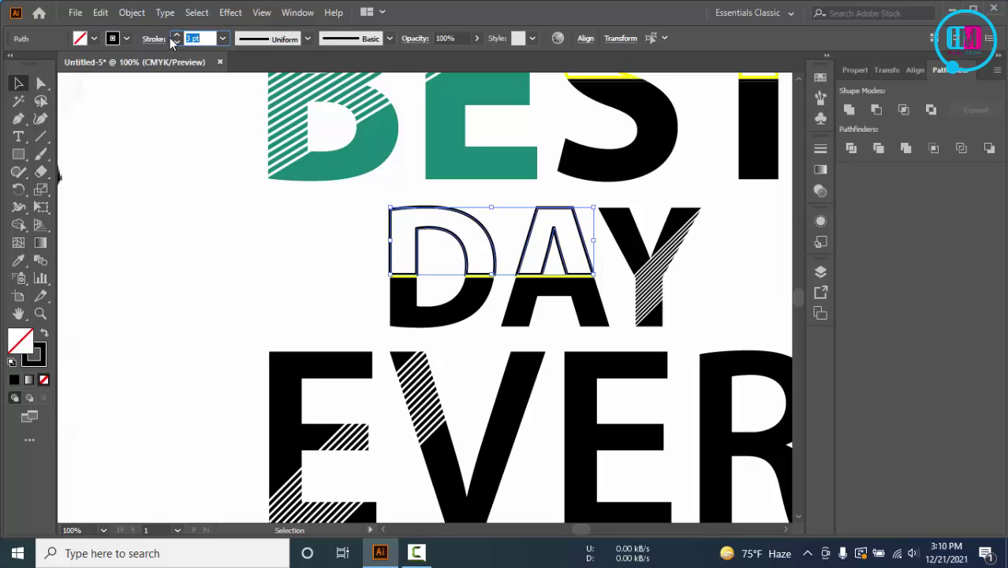
{"action": "left_click", "coordinate": [127, 37]}
{"action": "left_click", "coordinate": [62, 63]}
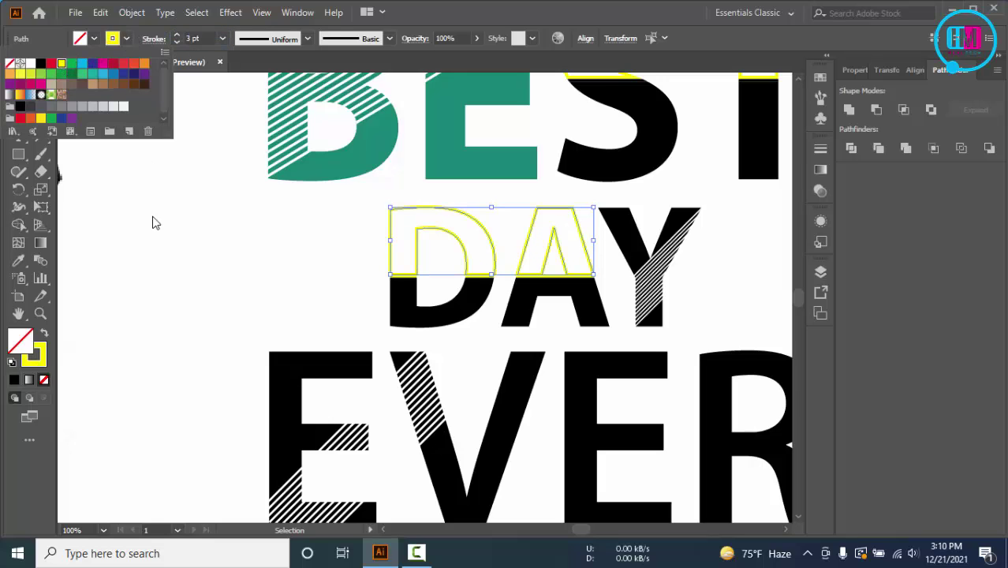
{"action": "left_click", "coordinate": [153, 39]}
{"action": "left_click", "coordinate": [153, 40]}
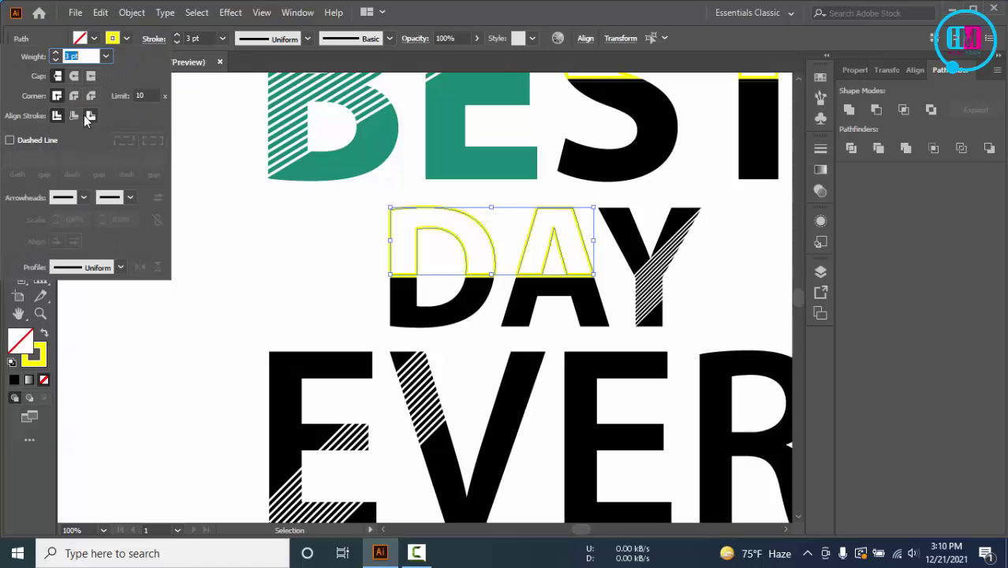
{"action": "left_click", "coordinate": [72, 115]}
{"action": "left_click", "coordinate": [282, 238]}
{"action": "left_click", "coordinate": [283, 243]}
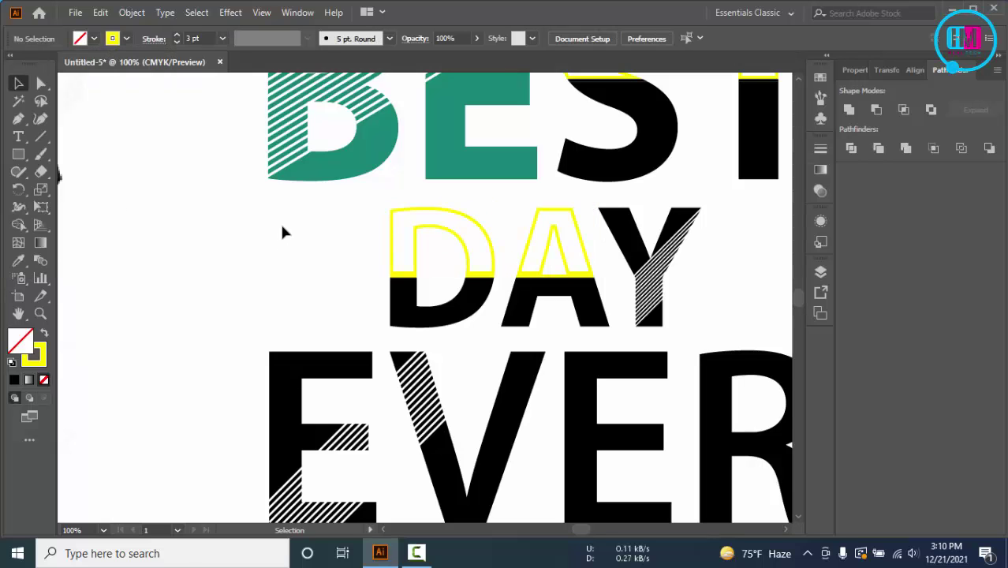
- Draw a straight horizontal line across the middle of the last two letters, E and R, in EVER
{"action": "scroll", "coordinate": [385, 231], "scroll_direction": "down", "scroll_amount": 1}
{"action": "scroll", "coordinate": [647, 297], "scroll_direction": "down", "scroll_amount": 2}
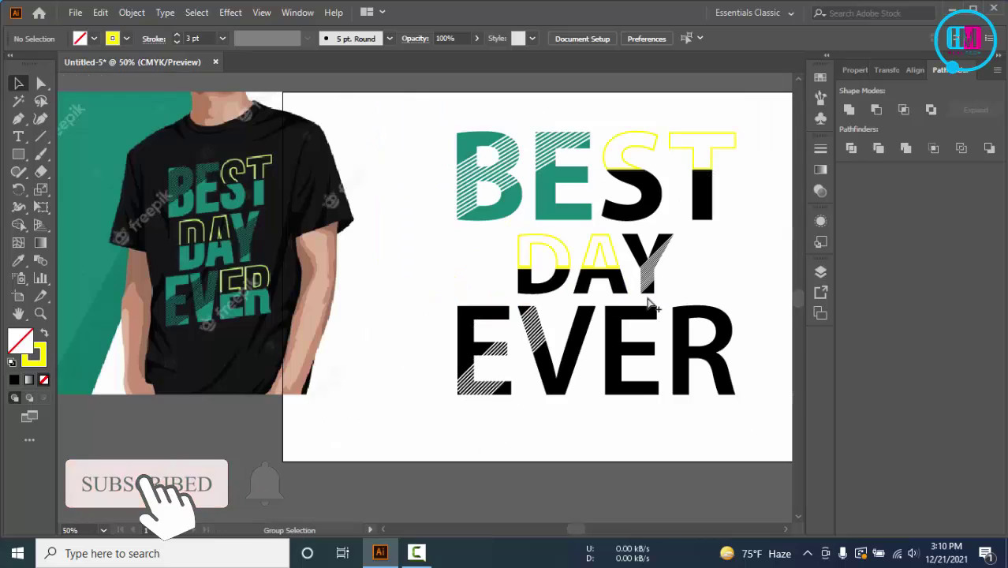
{"action": "scroll", "coordinate": [648, 300], "scroll_direction": "right", "scroll_amount": 3}
{"action": "scroll", "coordinate": [648, 299], "scroll_direction": "up", "scroll_amount": 1}
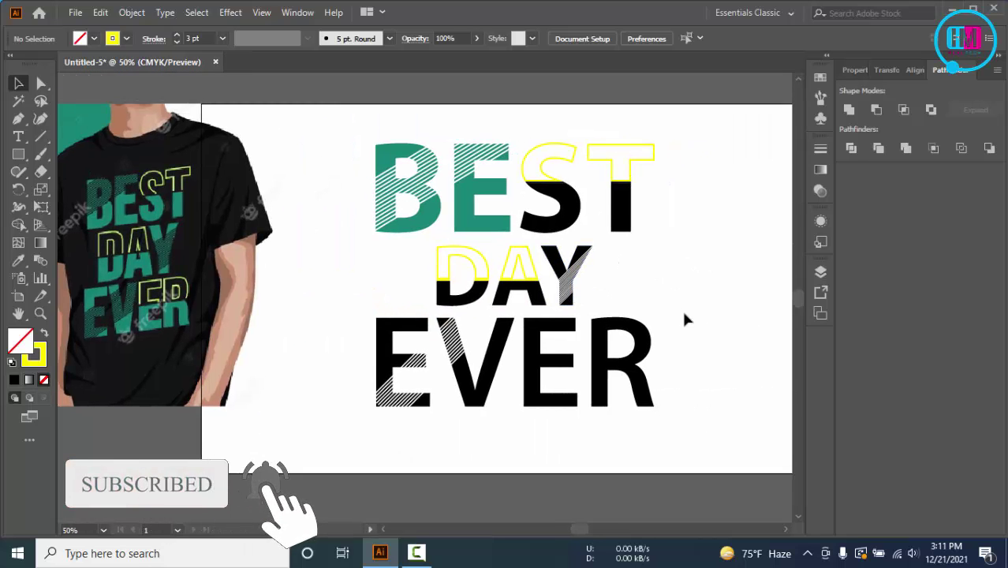
{"action": "key", "text": "backslash"}
{"action": "left_click_drag", "start_coordinate": [607, 329], "coordinate": [710, 331]}
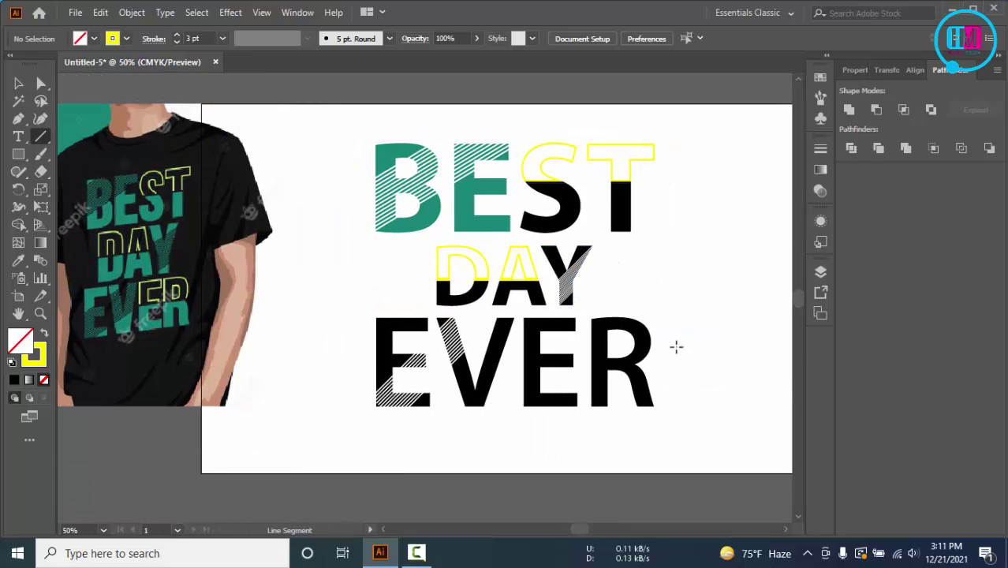
{"action": "scroll", "coordinate": [676, 347], "scroll_direction": "up", "scroll_amount": 1}
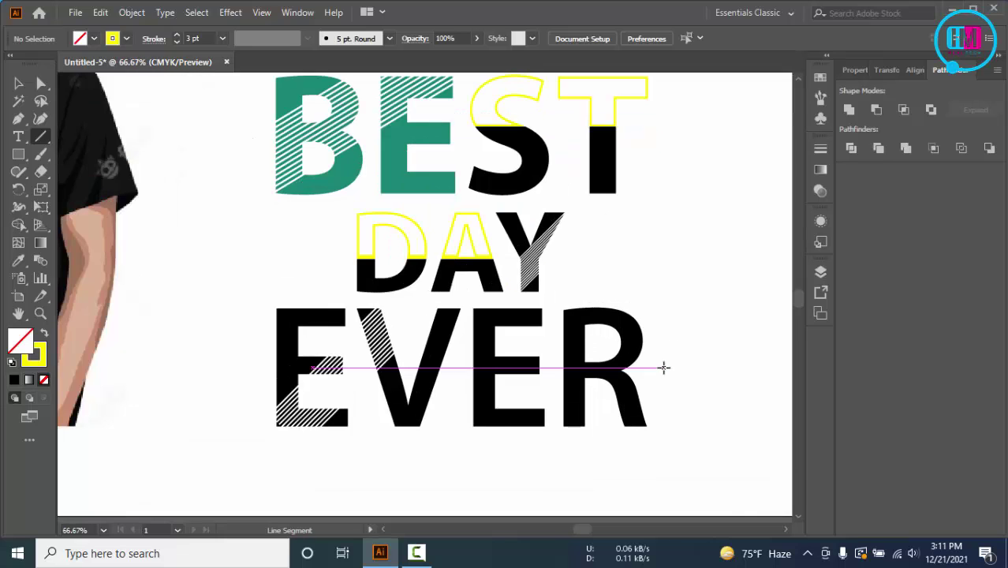
{"action": "left_click_drag", "start_coordinate": [665, 363], "coordinate": [450, 362]}
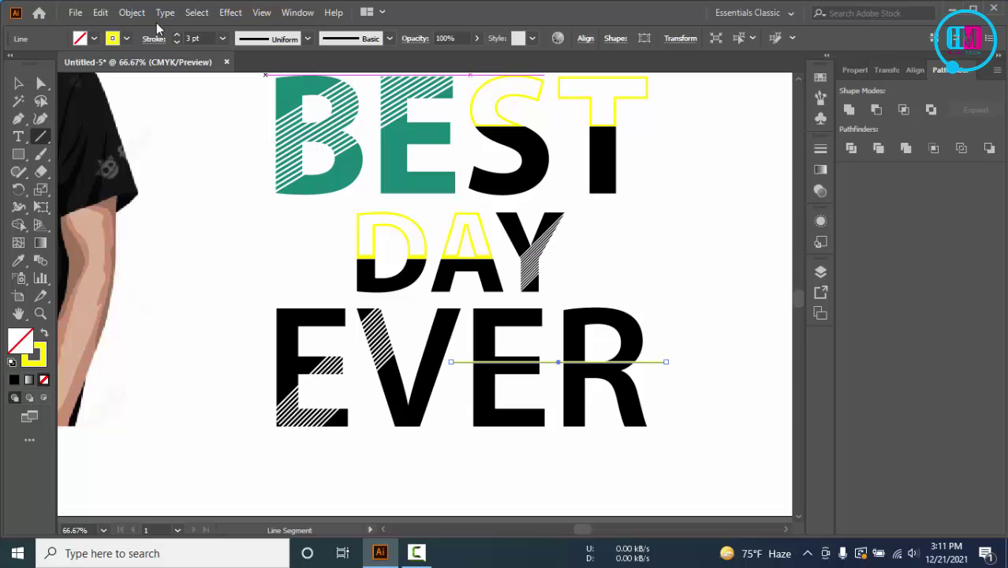
- Expand the line across the E and R from a live line shape into a plain path and deselect it
{"action": "left_click", "coordinate": [132, 11]}
{"action": "left_click", "coordinate": [276, 189]}
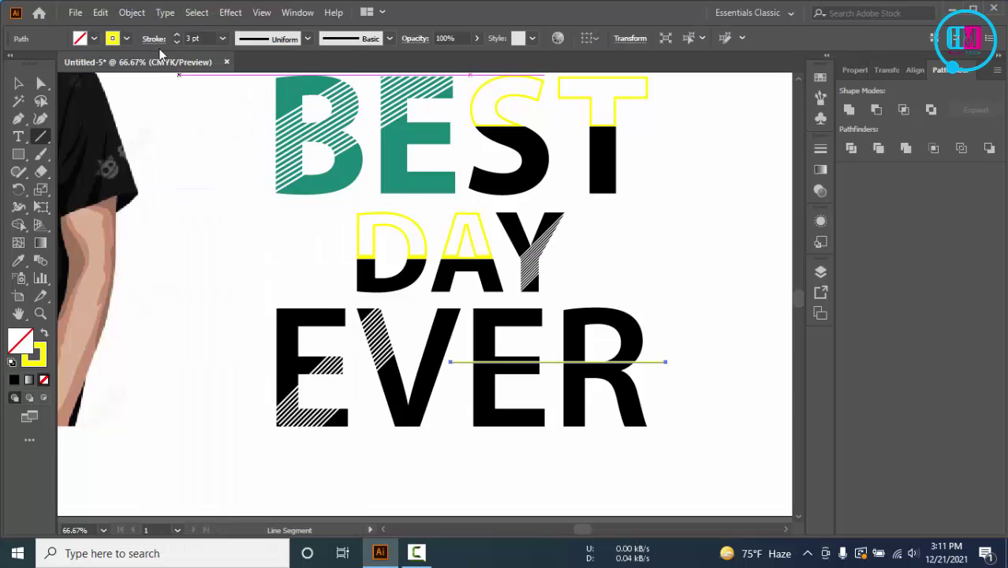
{"action": "left_click_drag", "start_coordinate": [390, 276], "coordinate": [694, 205]}
{"action": "left_click", "coordinate": [667, 279], "text": "ctrl"}
- Try to divide the last two letters of EVER, E and R, with the yellow line across them
{"action": "scroll", "coordinate": [659, 308], "scroll_direction": "up", "scroll_amount": 2}
{"action": "scroll", "coordinate": [692, 201], "scroll_direction": "down", "scroll_amount": 1}
{"action": "scroll", "coordinate": [697, 207], "scroll_direction": "down", "scroll_amount": 1}
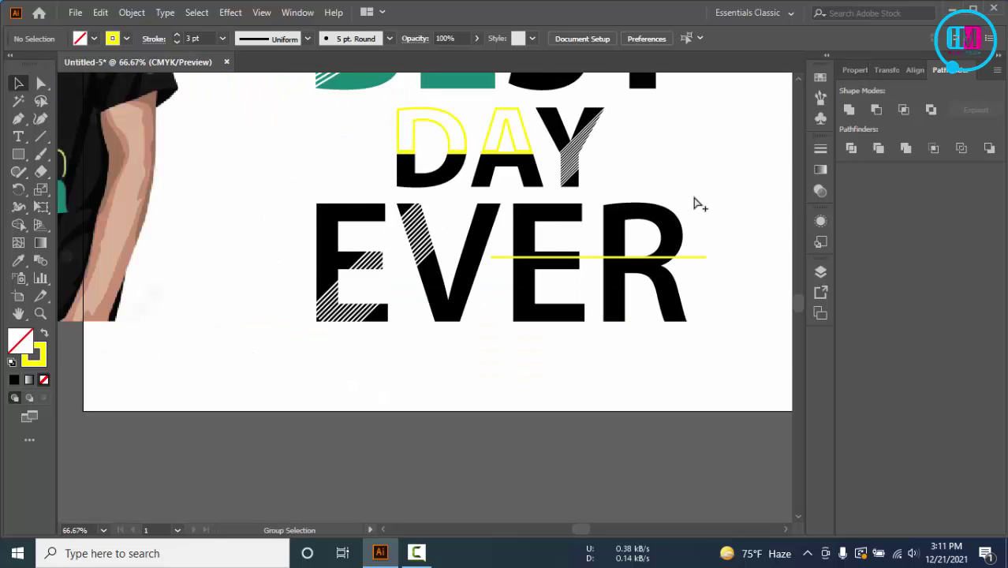
{"action": "scroll", "coordinate": [695, 203], "scroll_direction": "up", "scroll_amount": 2}
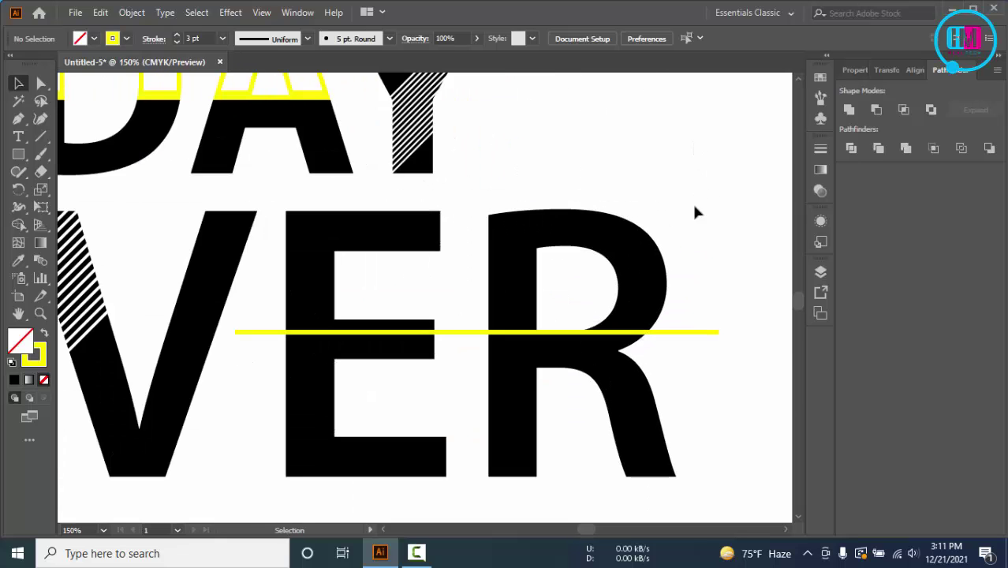
{"action": "left_click_drag", "start_coordinate": [717, 203], "coordinate": [319, 364]}
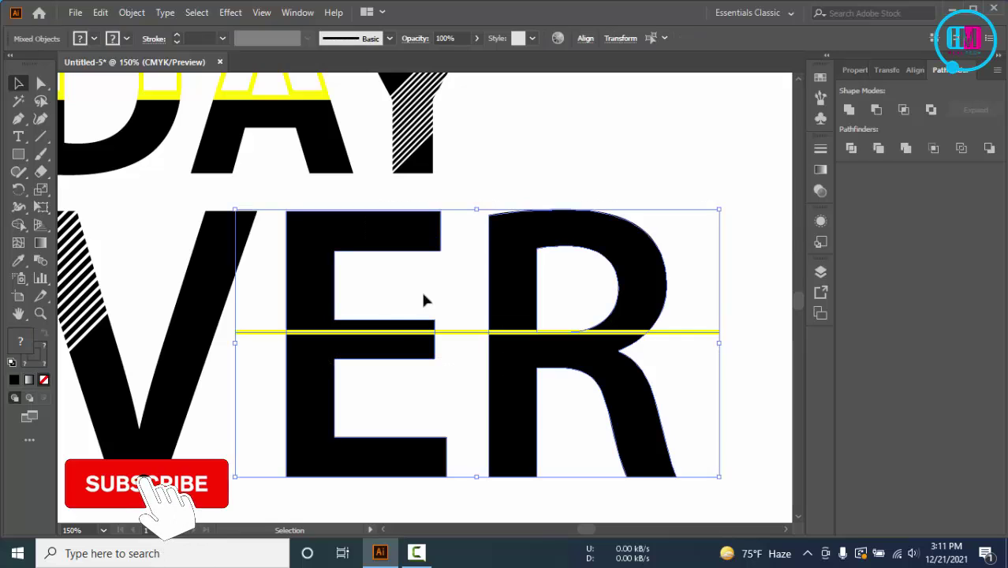
{"action": "left_click", "coordinate": [851, 148]}
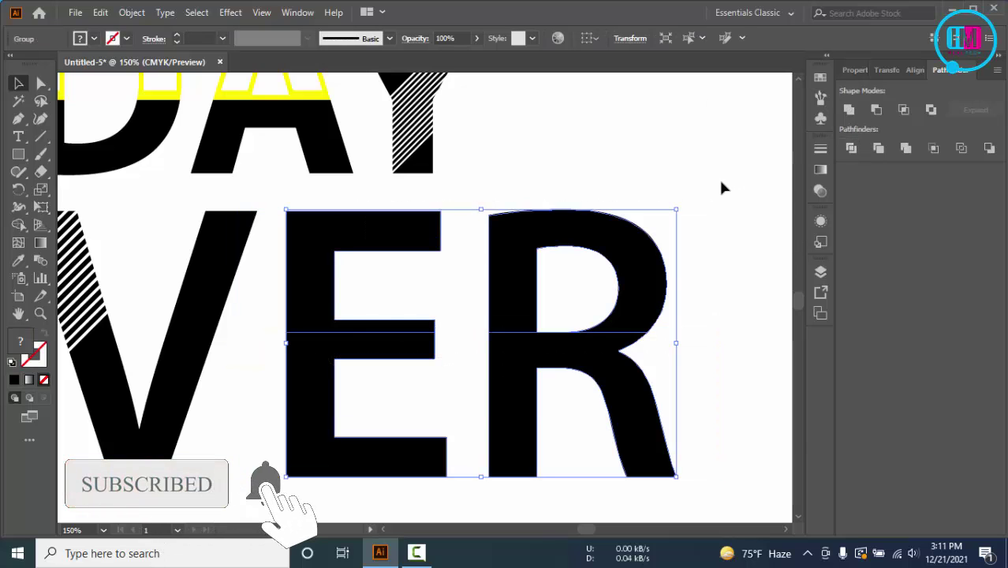
{"action": "key", "text": "ctrl+shift+b"}
{"action": "key", "text": "ctrl+z"}
{"action": "left_click", "coordinate": [724, 268]}
- Divide the second E of EVER with the yellow line across it and deselect the result
{"action": "left_click", "coordinate": [634, 284]}
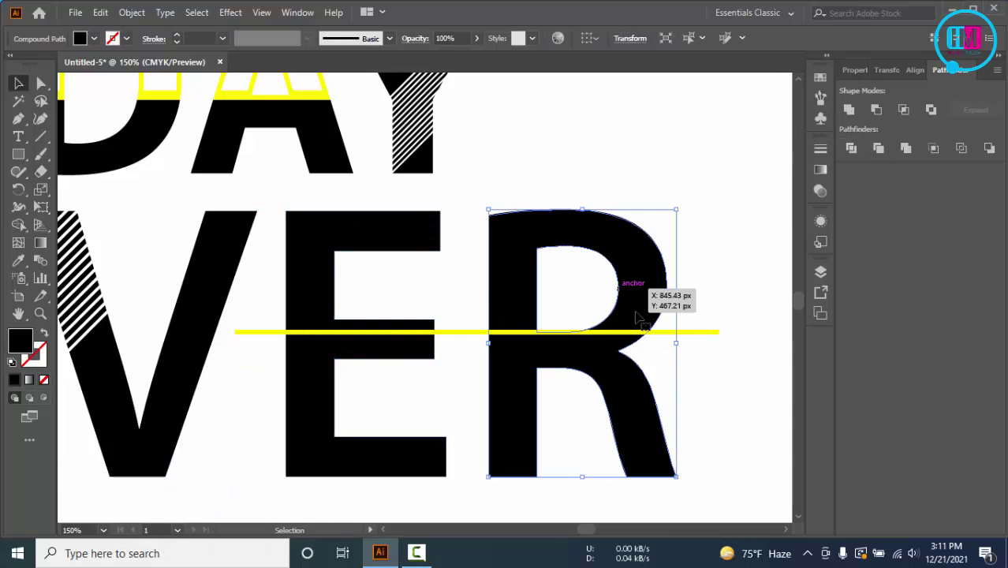
{"action": "left_click", "coordinate": [687, 334]}
{"action": "left_click", "coordinate": [335, 308], "text": "shift"}
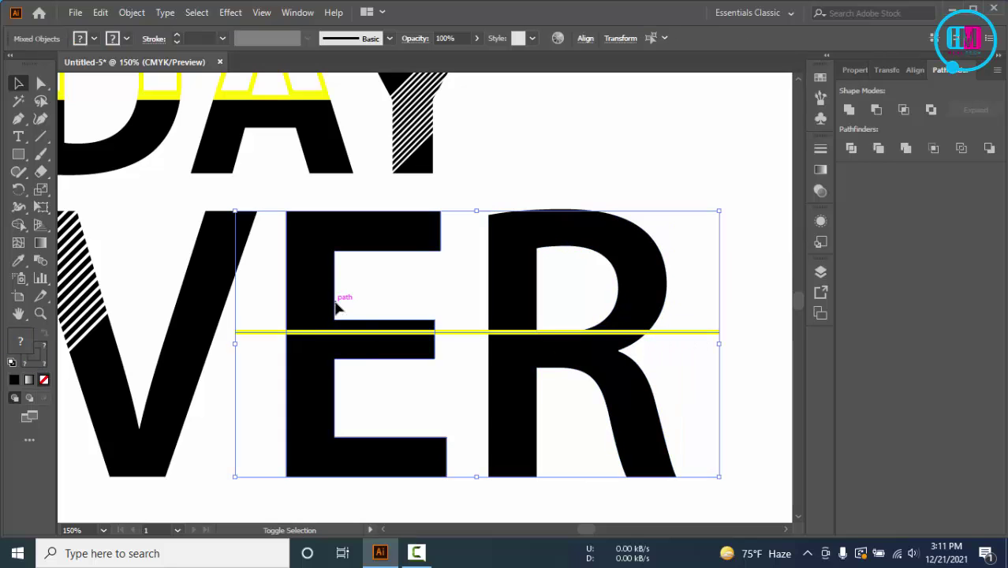
{"action": "left_click", "coordinate": [851, 149]}
{"action": "left_click", "coordinate": [742, 237]}
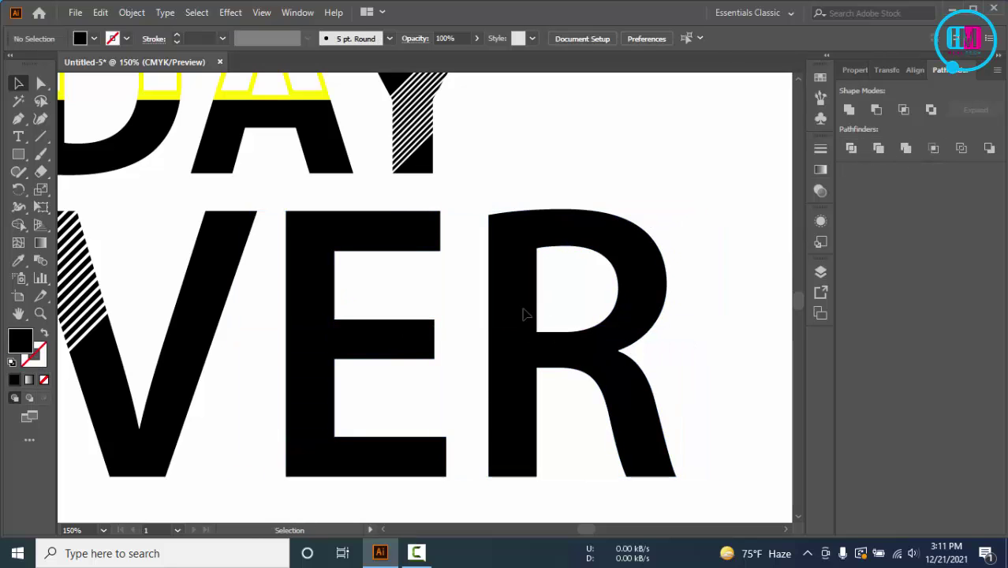
- Check how the R and the divided E are selected, and show the Transparency settings for the E
{"action": "left_click", "coordinate": [400, 339]}
{"action": "left_click", "coordinate": [665, 167]}
{"action": "left_click", "coordinate": [657, 293]}
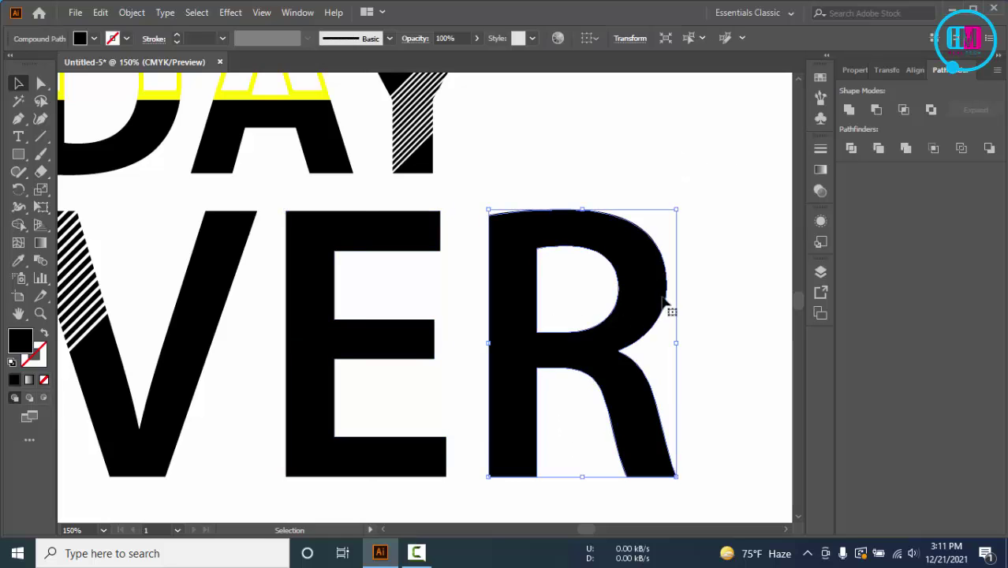
{"action": "left_click", "coordinate": [350, 343]}
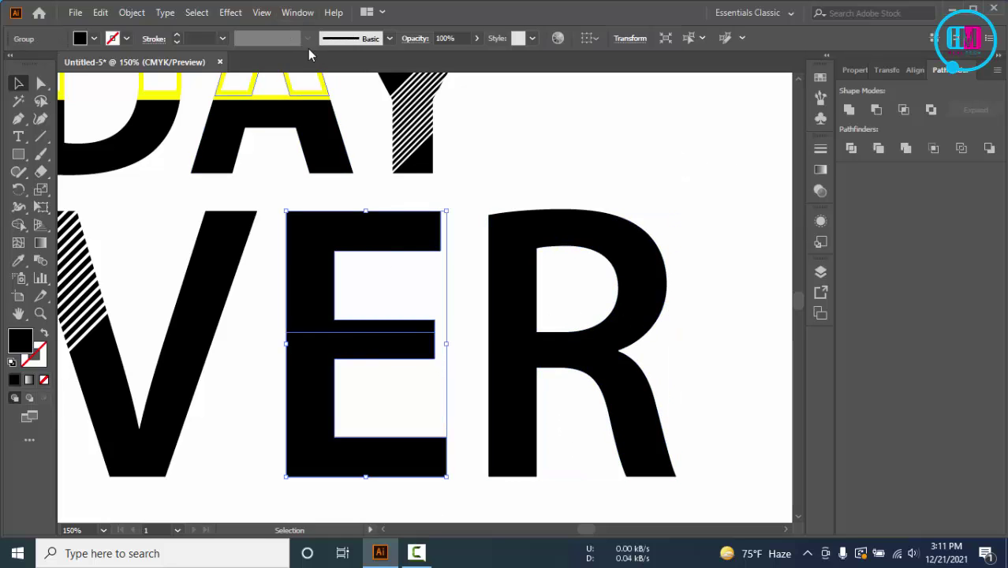
{"action": "left_click", "coordinate": [296, 13]}
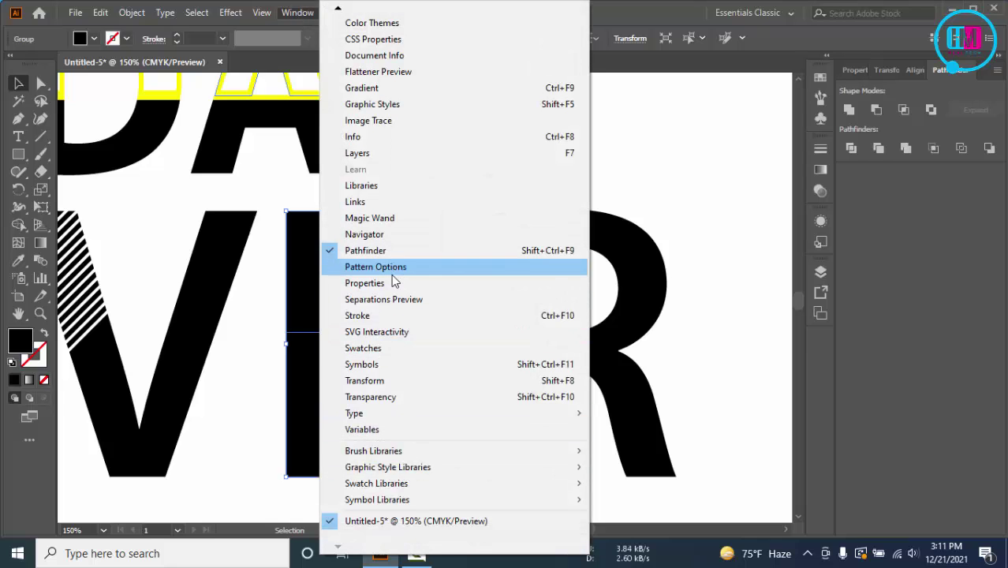
{"action": "left_click", "coordinate": [370, 397]}
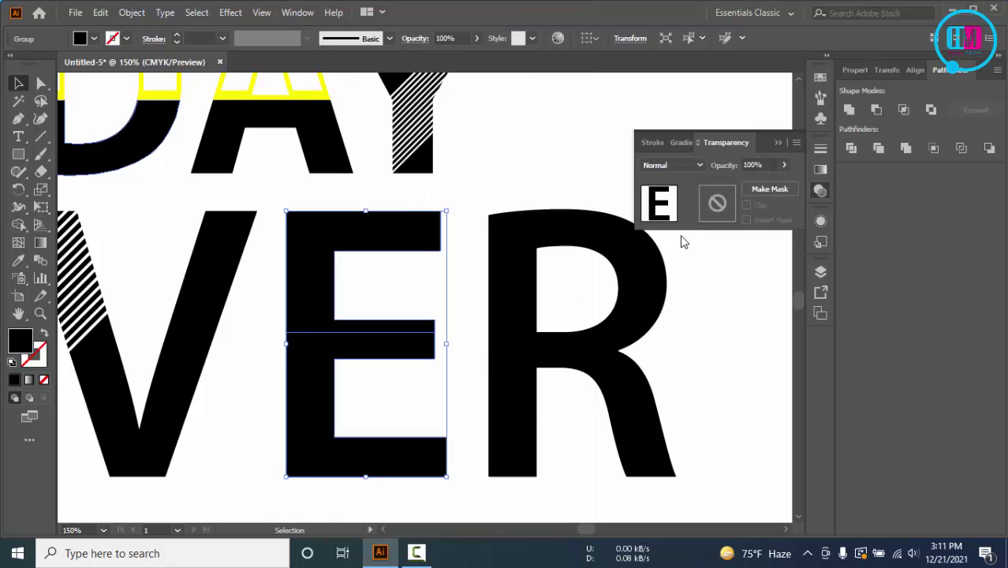
{"action": "left_click", "coordinate": [566, 172]}
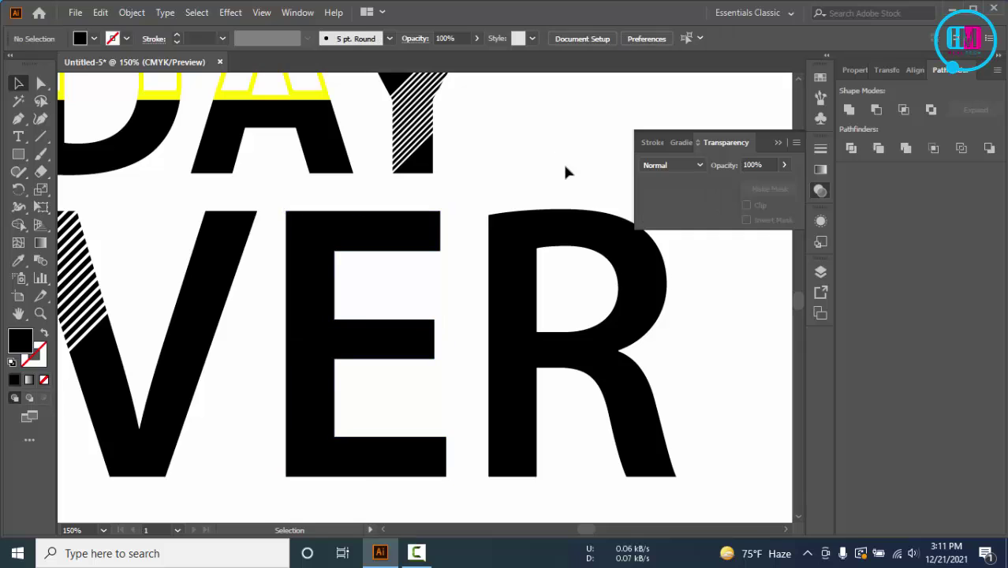
- Group the last E and R of EVER, ungroup them again and check the R on its own
{"action": "key", "text": "ctrl+minus"}
{"action": "key", "text": "ctrl+minus"}
{"action": "left_click_drag", "start_coordinate": [618, 234], "coordinate": [526, 278]}
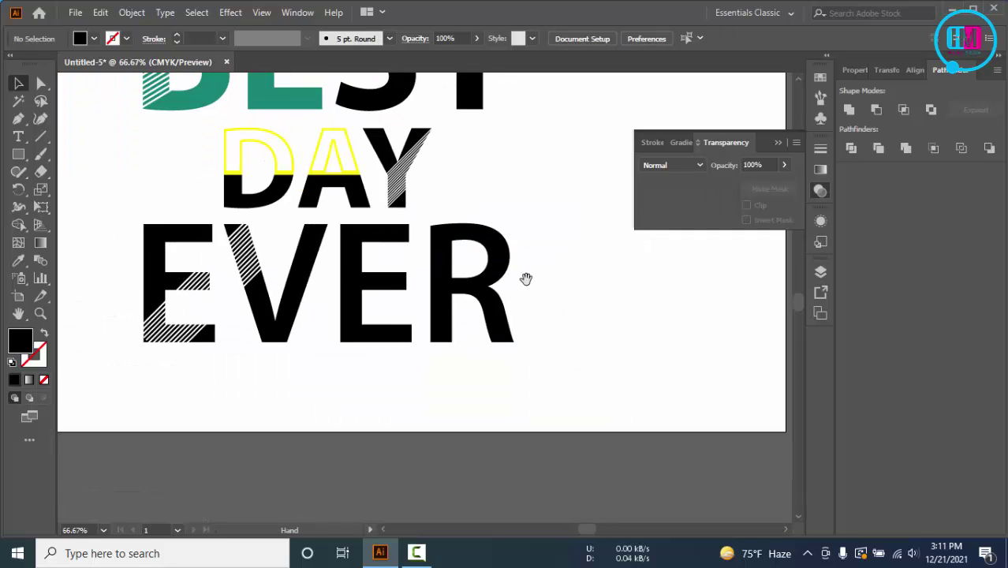
{"action": "left_click", "coordinate": [503, 282]}
{"action": "left_click", "coordinate": [552, 279]}
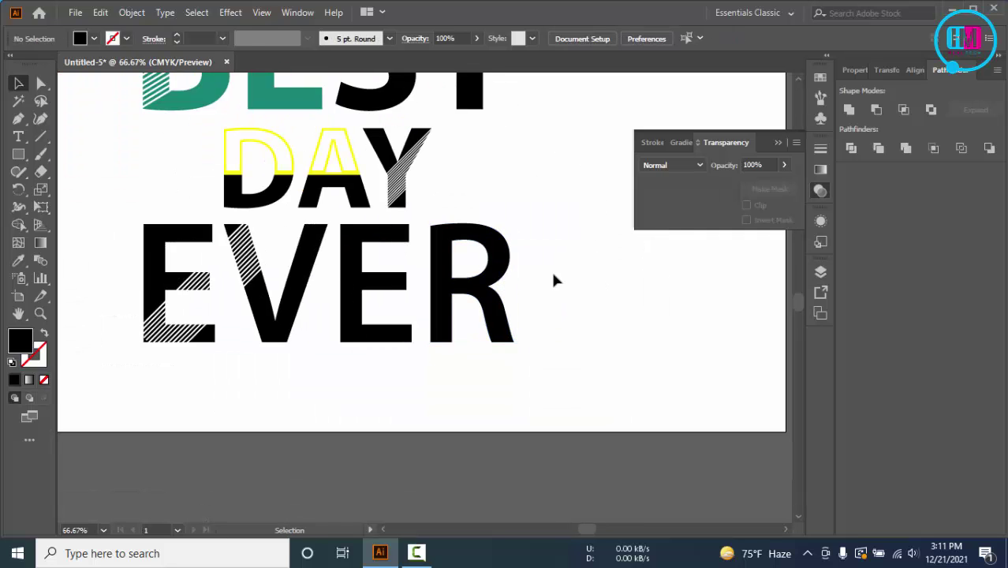
{"action": "left_click", "coordinate": [511, 241]}
{"action": "left_click", "coordinate": [388, 241], "text": "shift"}
{"action": "key", "text": "ctrl+g"}
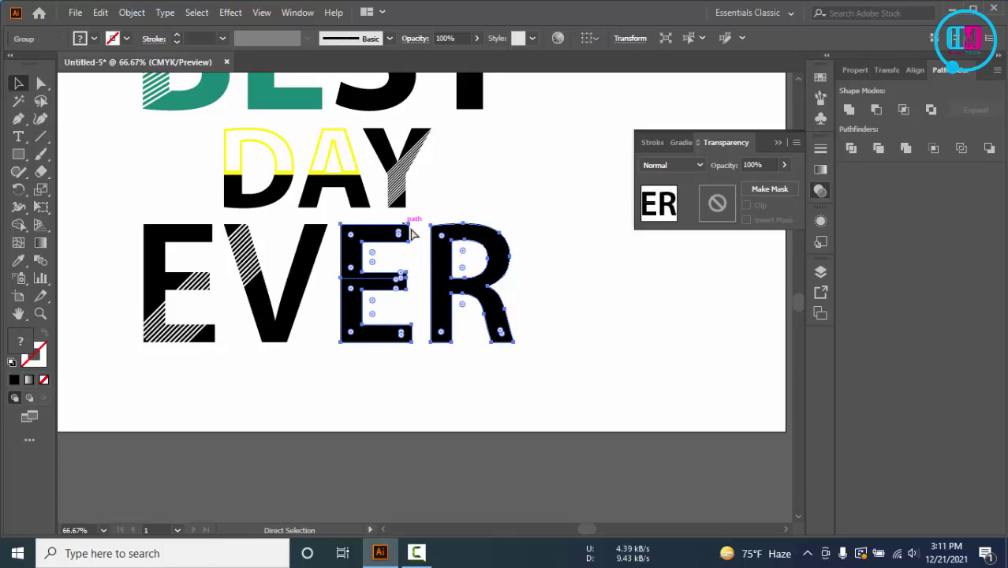
{"action": "left_click", "coordinate": [396, 259]}
{"action": "scroll", "coordinate": [382, 280], "scroll_direction": "down", "scroll_amount": 1}
{"action": "right_click", "coordinate": [386, 266]}
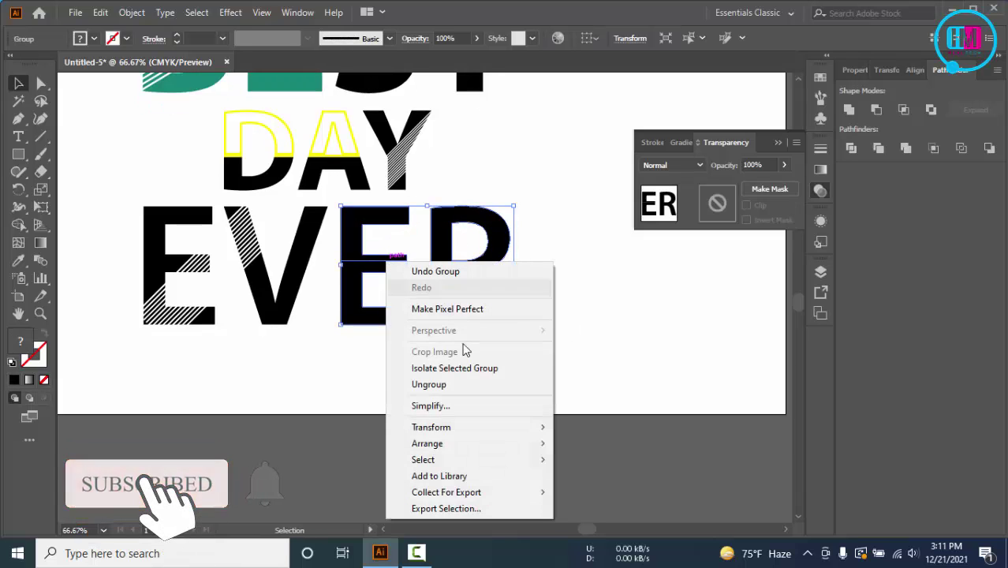
{"action": "left_click", "coordinate": [462, 391]}
{"action": "left_click", "coordinate": [510, 276]}
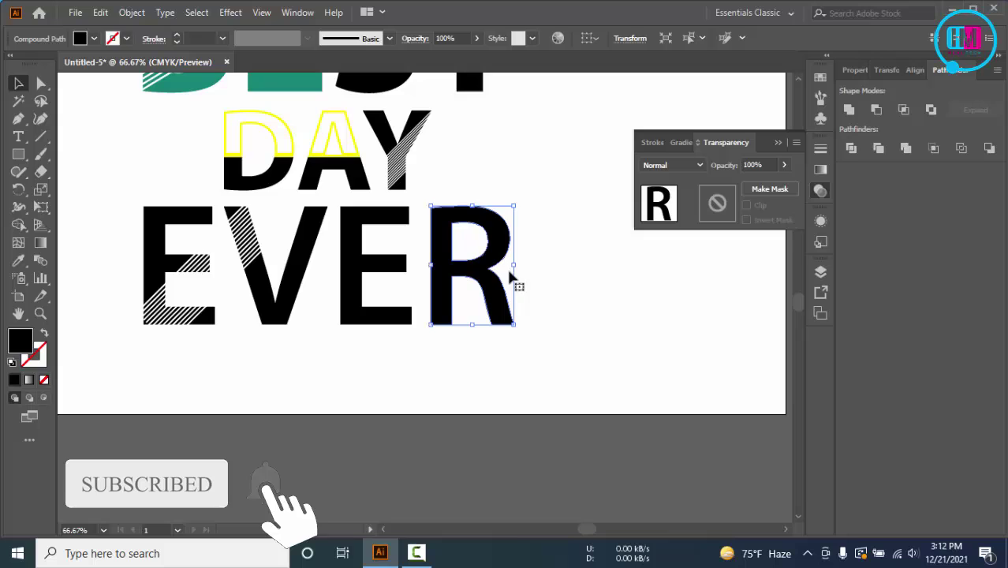
{"action": "left_click", "coordinate": [559, 281]}
- Draw a new straight horizontal line across the middle of the last E and R in EVER
{"action": "scroll", "coordinate": [531, 269], "scroll_direction": "up", "scroll_amount": 2}
{"action": "left_click", "coordinate": [450, 271]}
{"action": "left_click", "coordinate": [439, 252]}
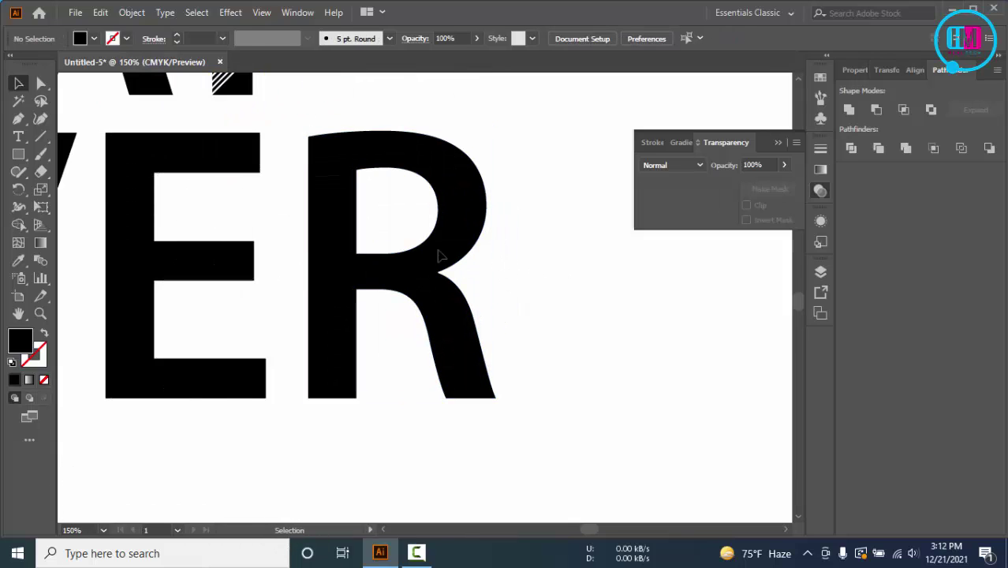
{"action": "left_click", "coordinate": [37, 140]}
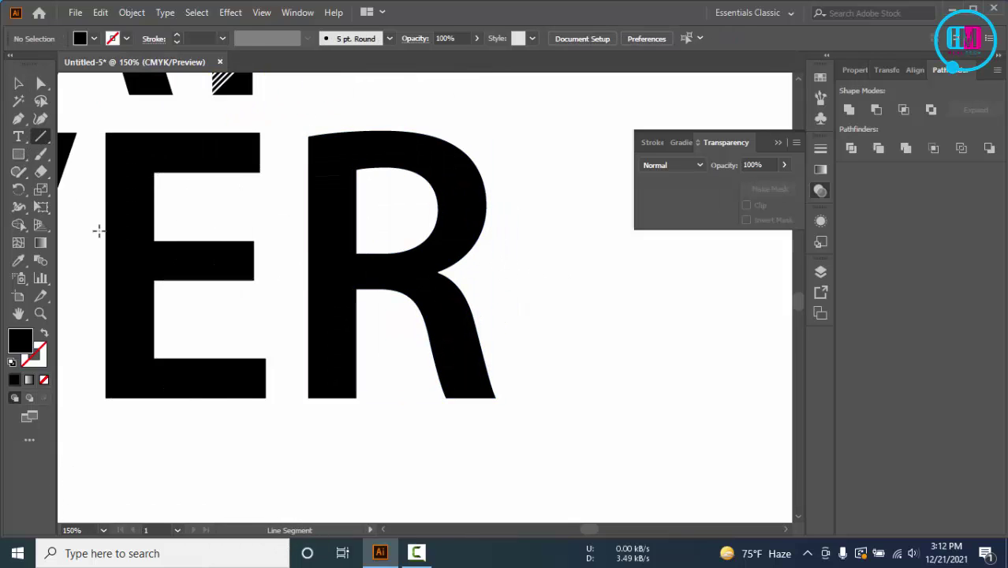
{"action": "left_click_drag", "start_coordinate": [132, 252], "coordinate": [526, 253]}
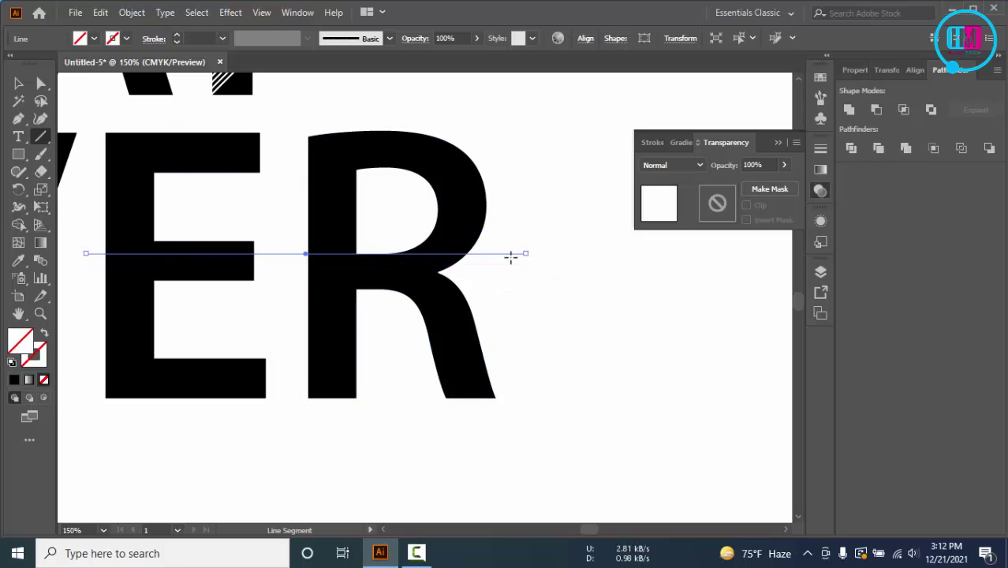
- Give the new line a yellow stroke, setting its weight to 2 pt and raising it one increment
{"action": "left_click", "coordinate": [194, 38]}
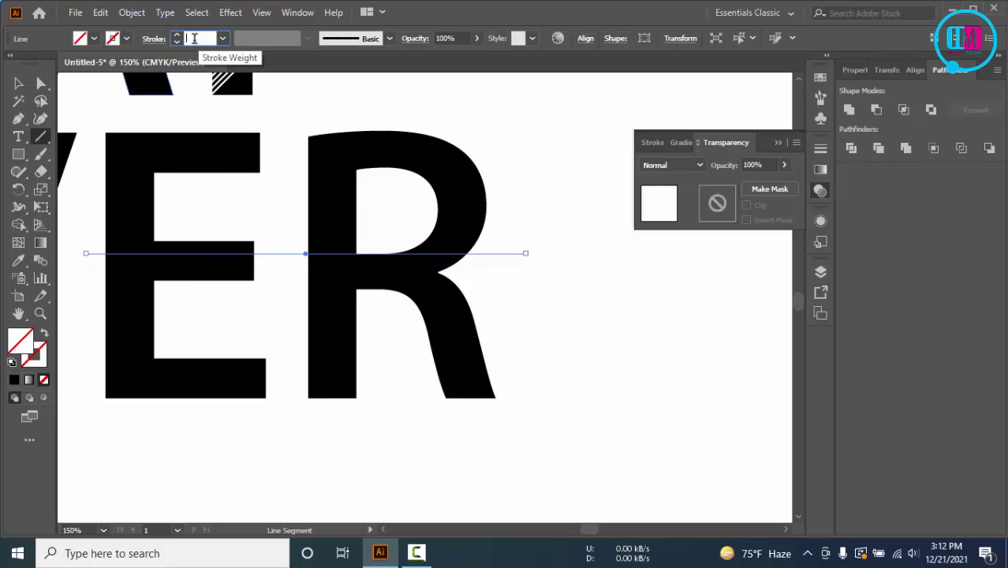
{"action": "type", "text": "2"}
{"action": "key", "text": "Return"}
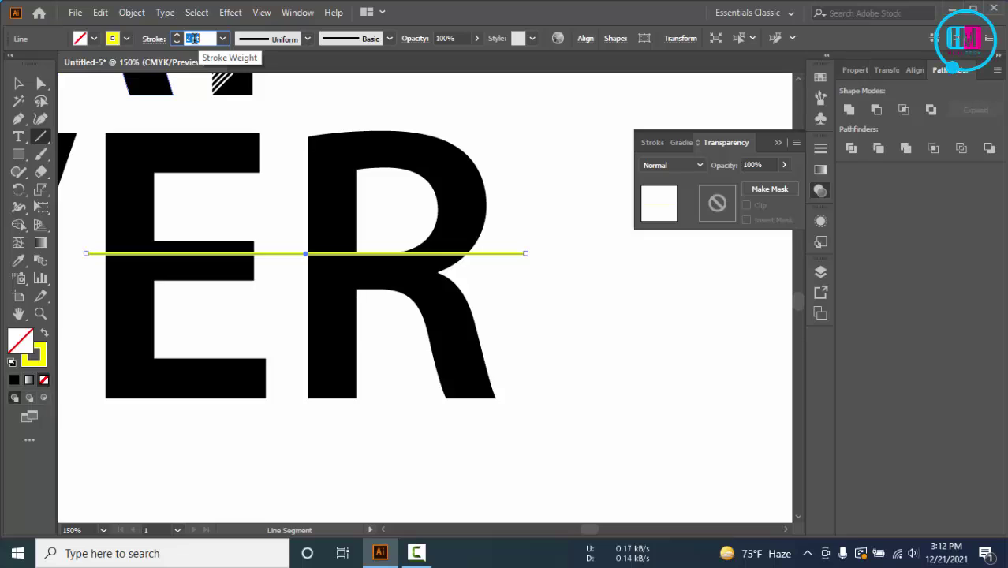
{"action": "key", "text": "Up"}
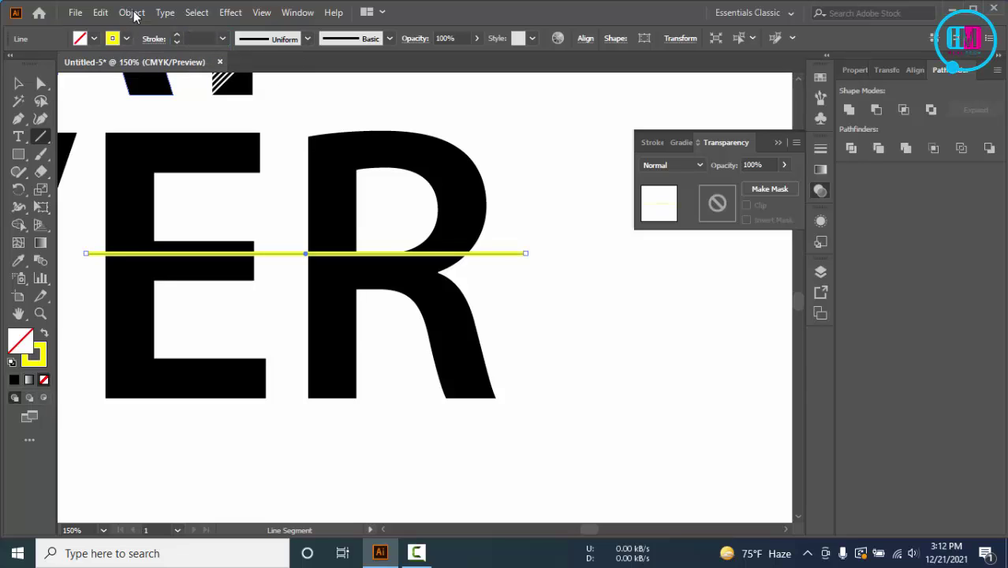
- Expand the line's fill and stroke into a solid shape, and move the resulting yellow bar slightly down to the R's notch
{"action": "left_click", "coordinate": [134, 13]}
{"action": "left_click", "coordinate": [213, 179]}
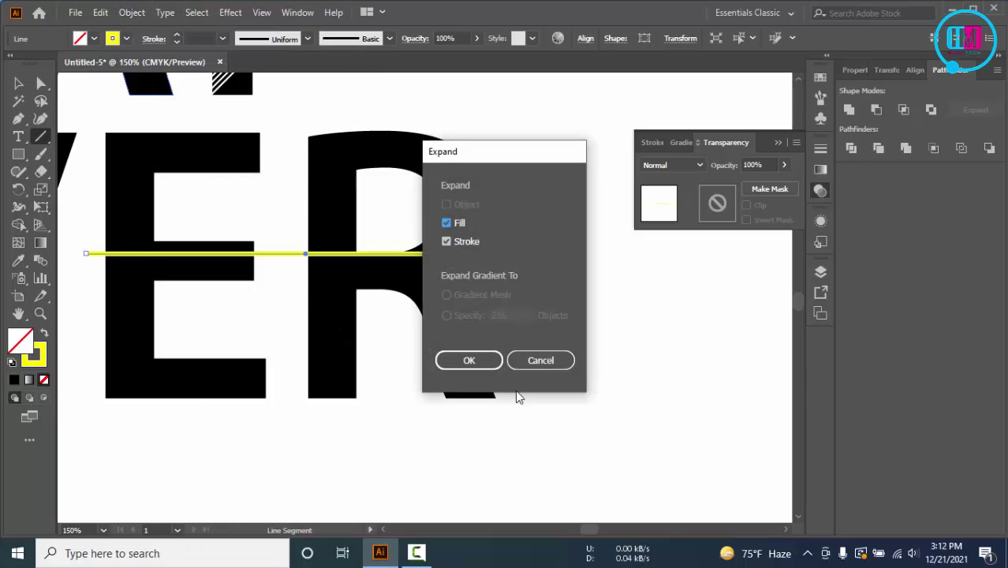
{"action": "left_click", "coordinate": [469, 360]}
{"action": "key", "text": "v"}
{"action": "left_click", "coordinate": [531, 330]}
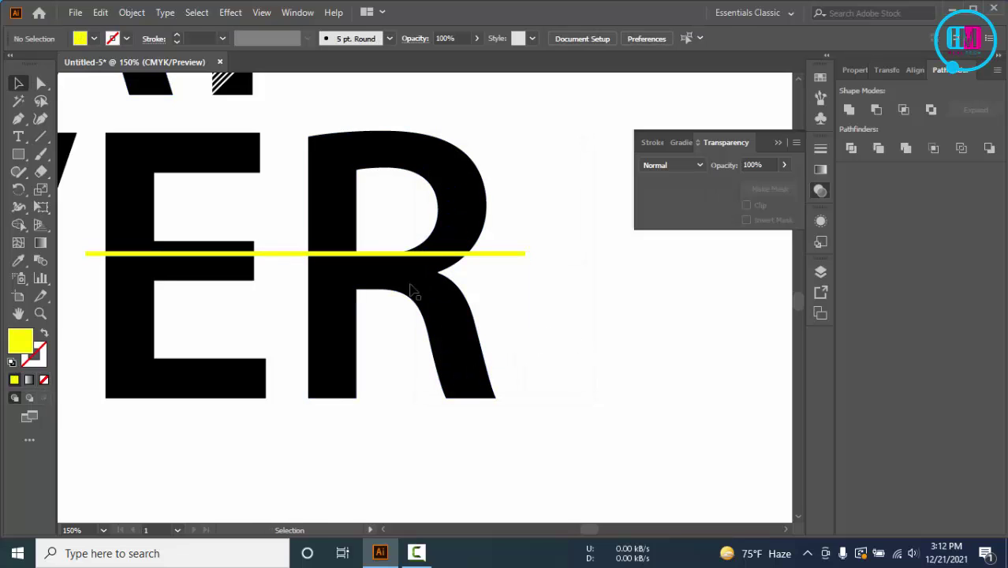
{"action": "left_click_drag", "start_coordinate": [325, 253], "coordinate": [375, 264]}
{"action": "left_click", "coordinate": [534, 209]}
- Divide the last E and R of EVER with the yellow bar and ungroup the resulting pieces
{"action": "left_click_drag", "start_coordinate": [528, 156], "coordinate": [154, 341]}
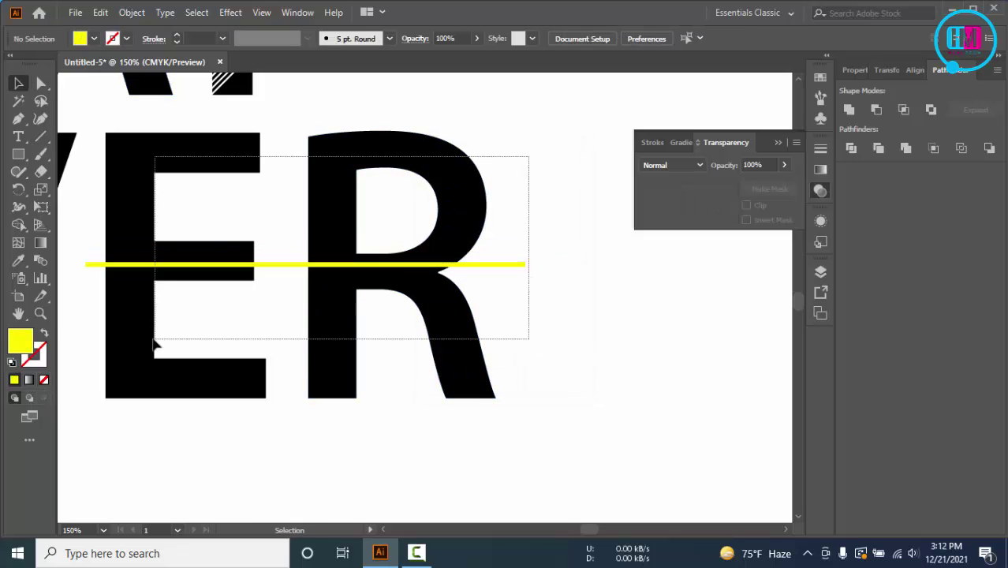
{"action": "left_click", "coordinate": [856, 150]}
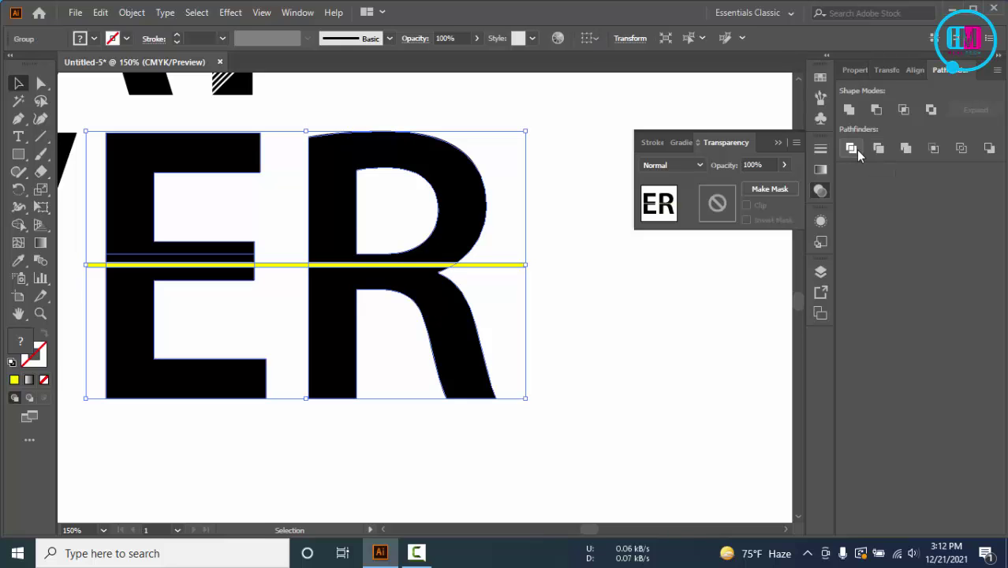
{"action": "left_click", "coordinate": [661, 354]}
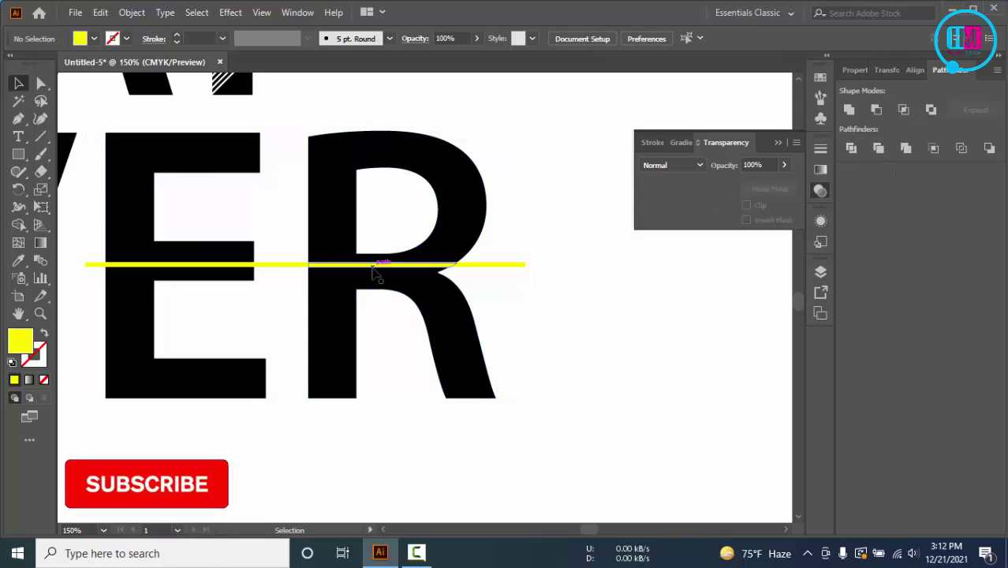
{"action": "right_click", "coordinate": [375, 268]}
{"action": "left_click", "coordinate": [451, 398]}
{"action": "left_click", "coordinate": [529, 310]}
- Delete the yellow bar pieces outside the letters: beyond the R, between E and R, and before the E
{"action": "left_click", "coordinate": [489, 265]}
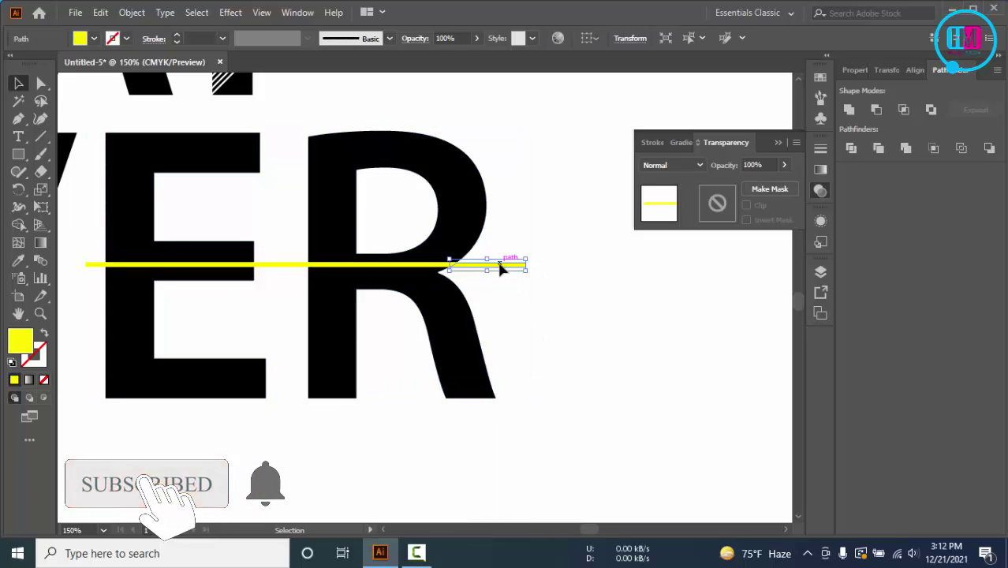
{"action": "key", "text": "Delete"}
{"action": "left_click", "coordinate": [279, 265]}
{"action": "key", "text": "Delete"}
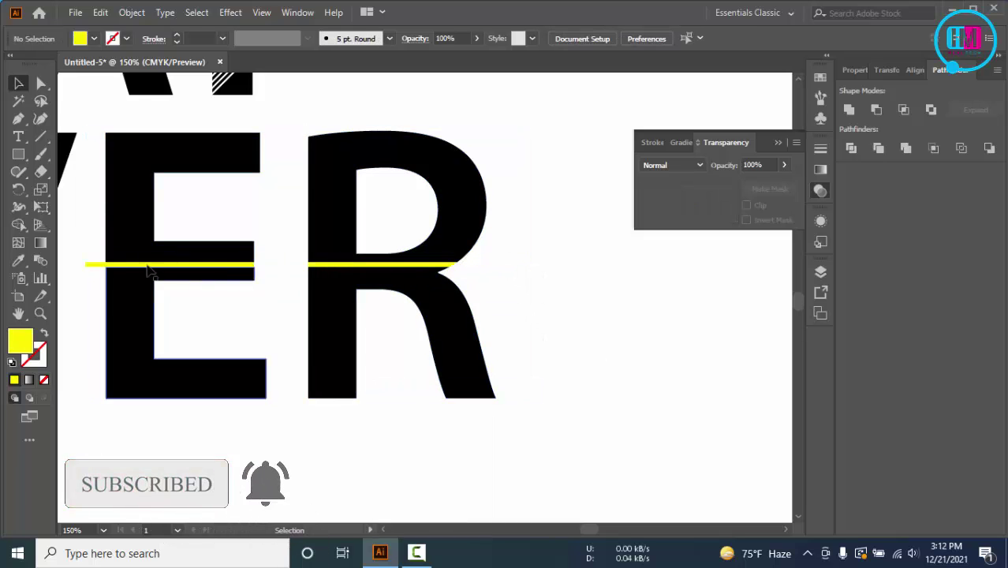
{"action": "left_click_drag", "start_coordinate": [258, 232], "coordinate": [443, 231]}
{"action": "left_click", "coordinate": [276, 264]}
{"action": "key", "text": "Delete"}
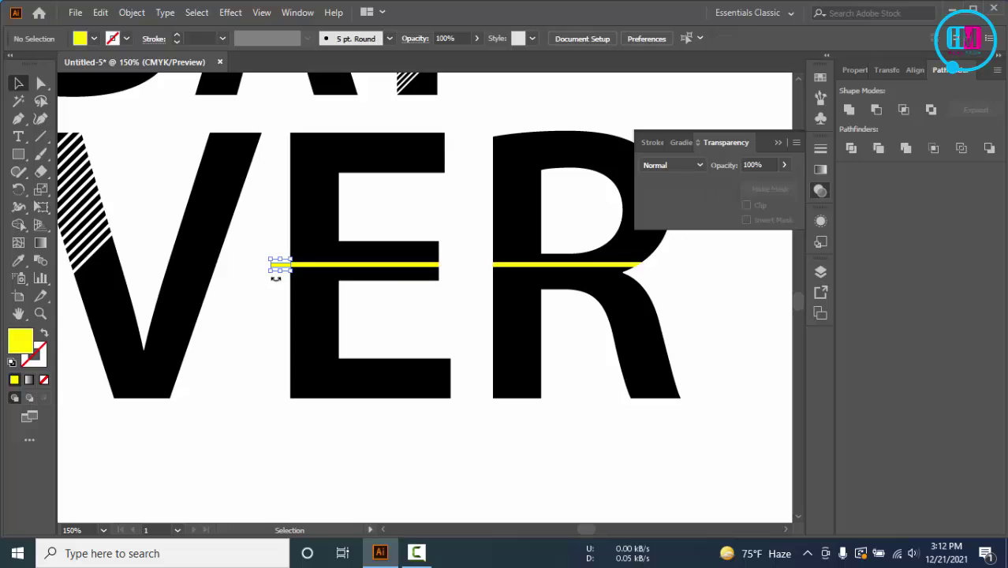
- Swap the fill and stroke of the upper pieces of the last E and R, and set their stroke color to yellow
{"action": "scroll", "coordinate": [435, 226], "scroll_direction": "up", "scroll_amount": 2}
{"action": "scroll", "coordinate": [464, 293], "scroll_direction": "down", "scroll_amount": 1}
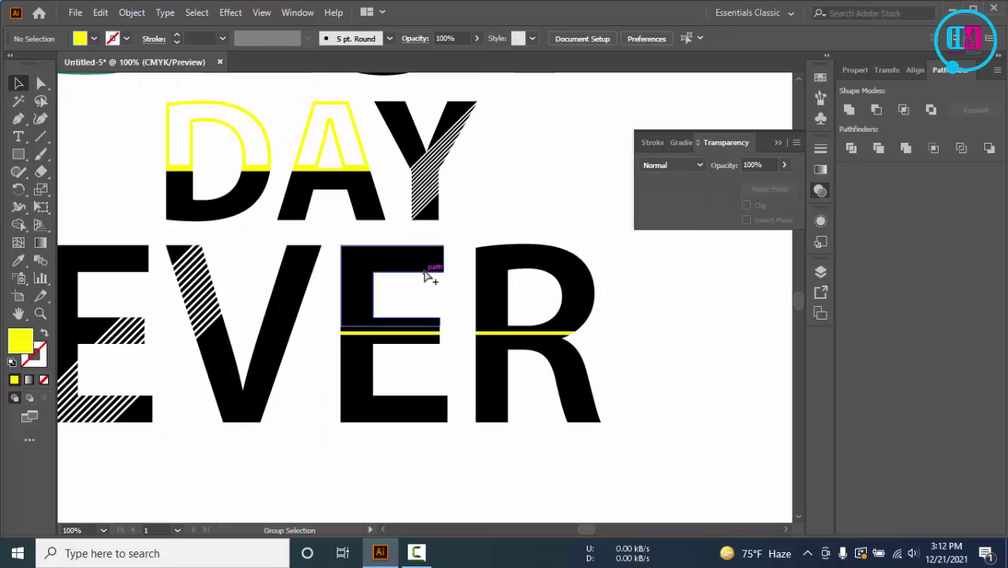
{"action": "left_click", "coordinate": [398, 271]}
{"action": "left_click", "coordinate": [499, 266], "text": "shift"}
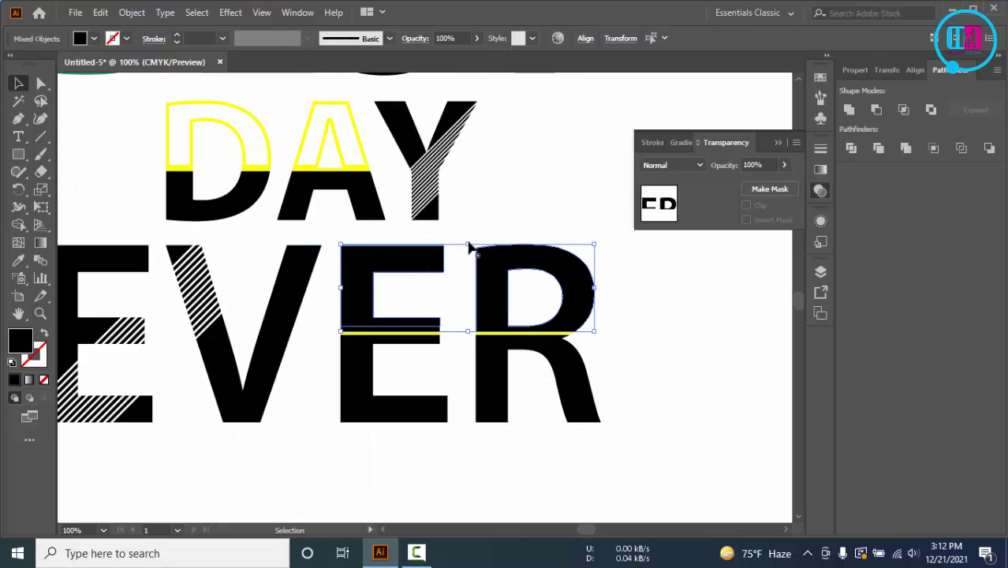
{"action": "left_click", "coordinate": [43, 334]}
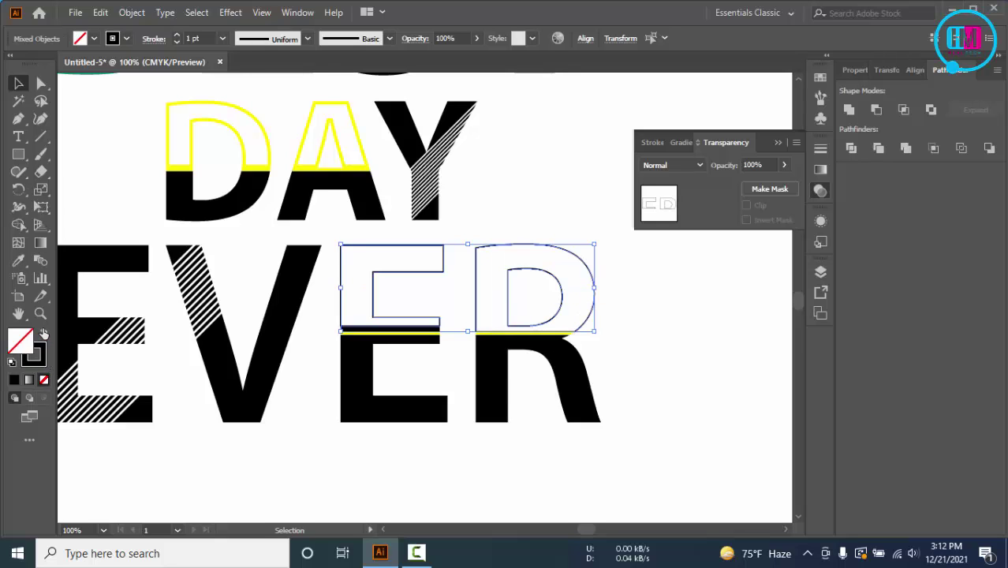
{"action": "left_click", "coordinate": [126, 38]}
{"action": "left_click", "coordinate": [61, 63]}
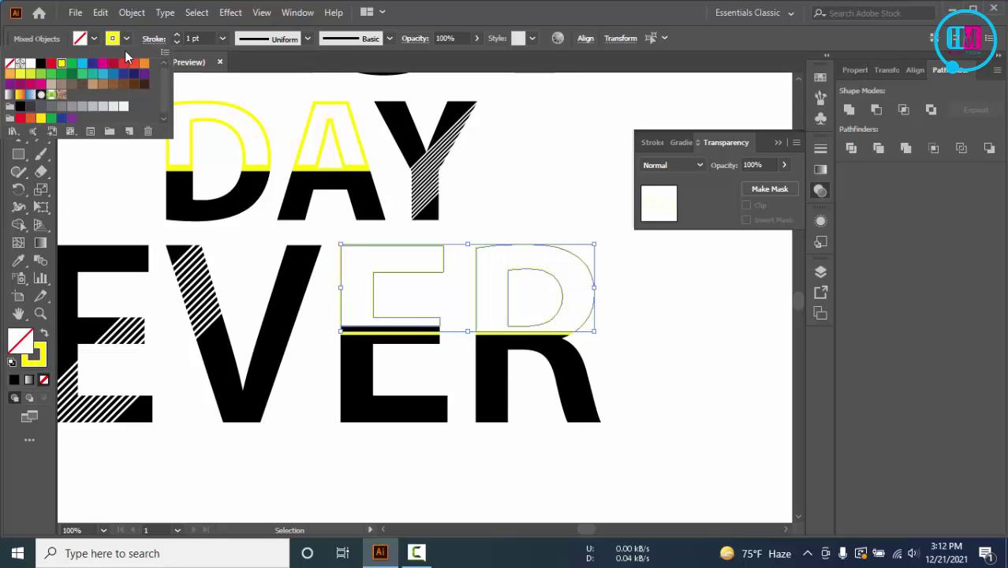
- Align the strokes of the upper E and R pieces to the inside and set their weight to 3 pt
{"action": "left_click", "coordinate": [147, 39]}
{"action": "left_click", "coordinate": [146, 40]}
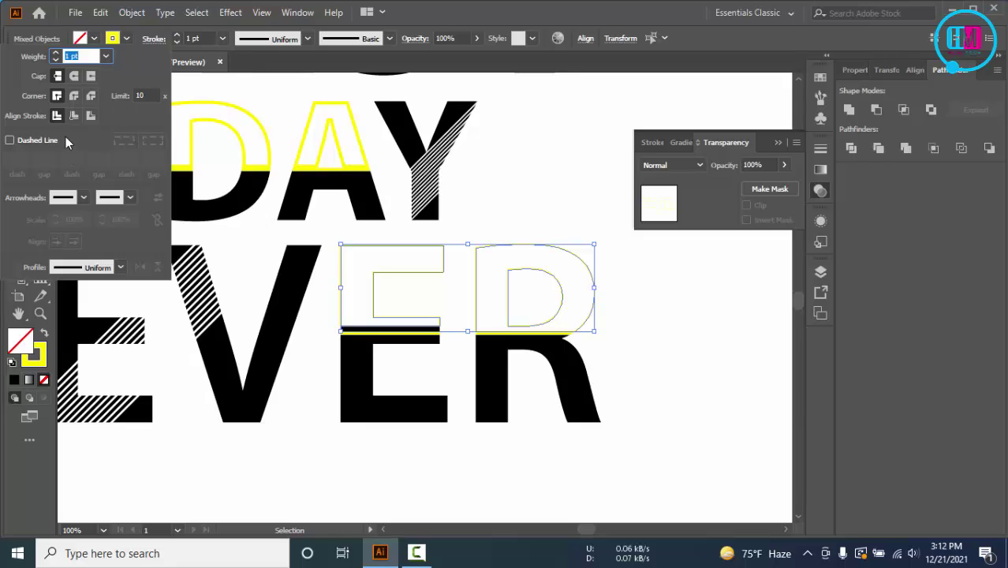
{"action": "left_click", "coordinate": [74, 115]}
{"action": "left_click", "coordinate": [178, 35]}
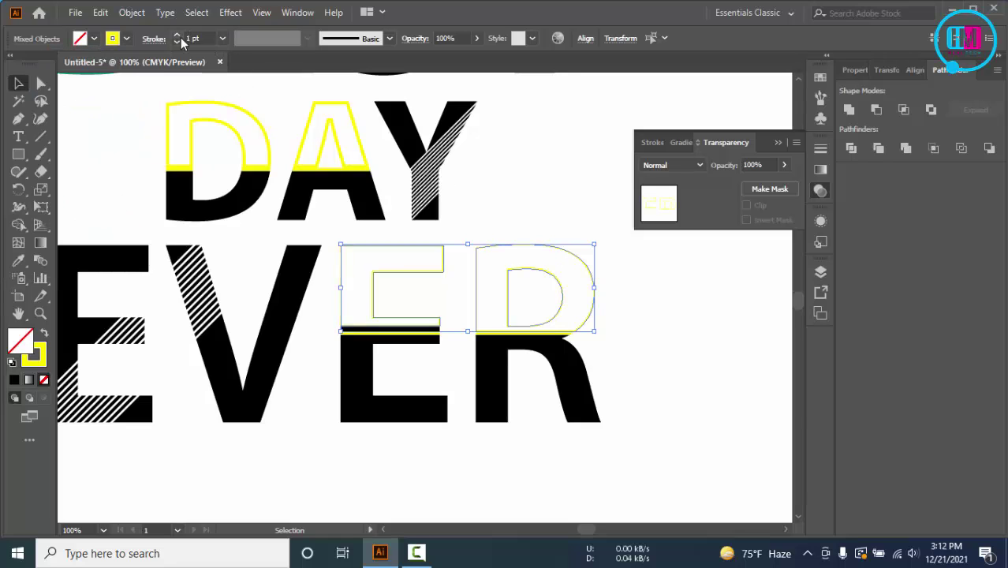
{"action": "left_click", "coordinate": [178, 36]}
{"action": "left_click", "coordinate": [178, 35]}
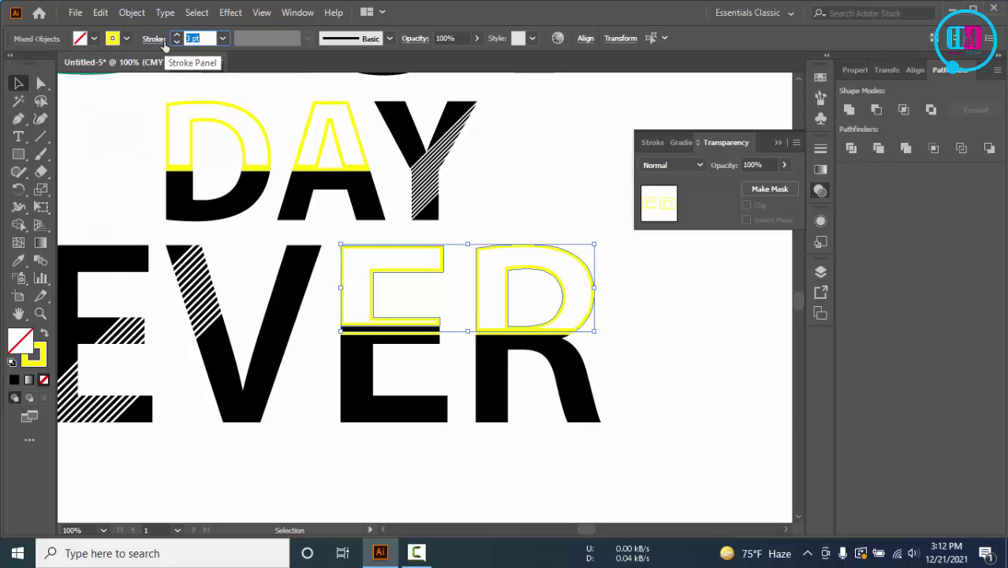
{"action": "key", "text": "Return"}
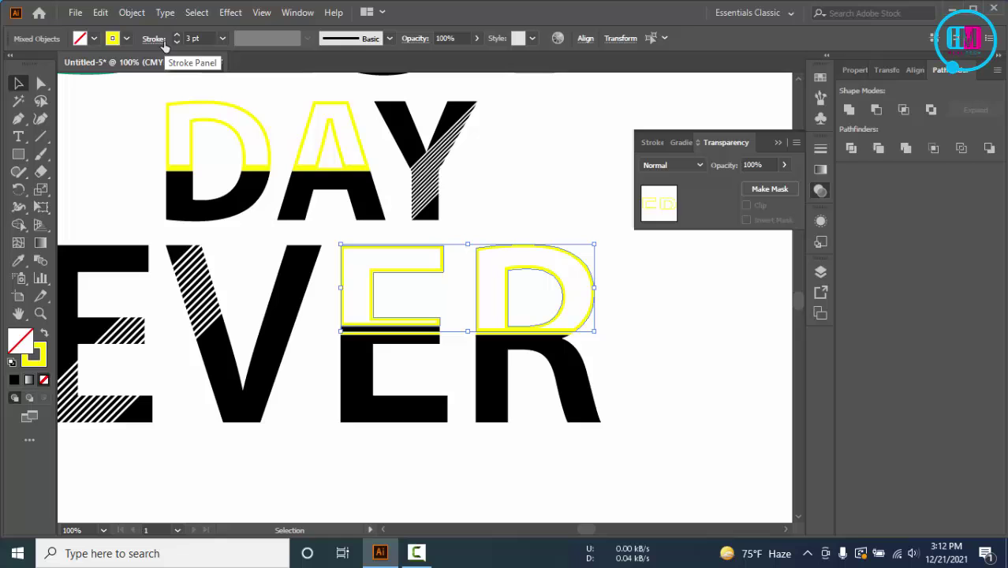
{"action": "left_click", "coordinate": [500, 182]}
- Match the yellow bar pieces in the last E and R to the black fill, and unite them with the R's lower part
{"action": "left_click", "coordinate": [408, 334]}
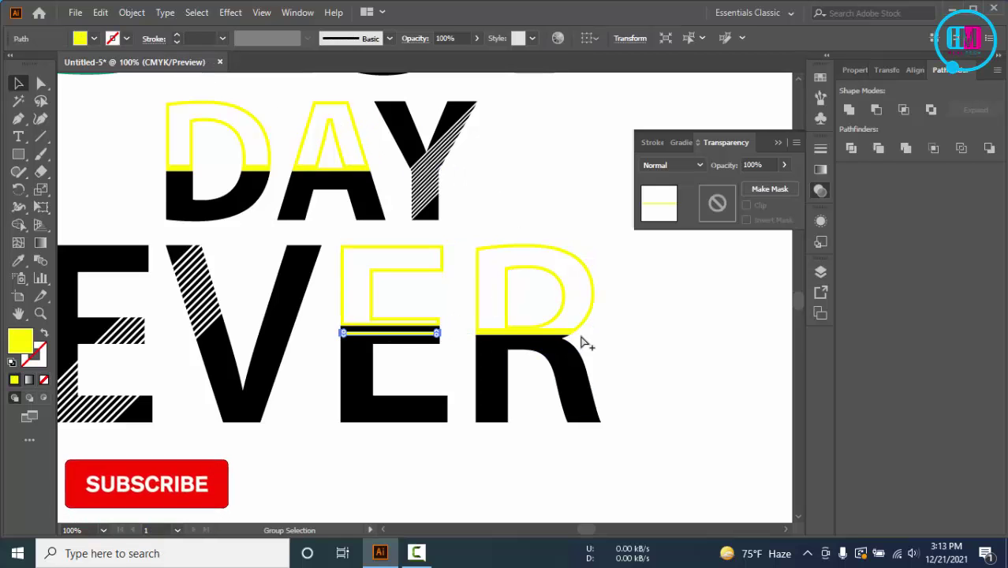
{"action": "scroll", "coordinate": [581, 342], "scroll_direction": "up", "scroll_amount": 2}
{"action": "left_click", "coordinate": [490, 330], "text": "shift"}
{"action": "key", "text": "i"}
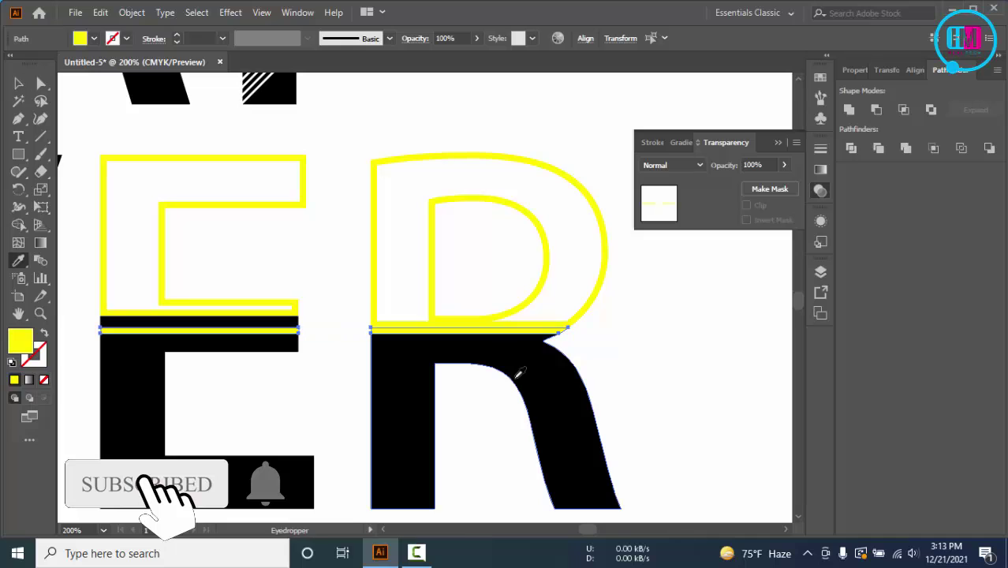
{"action": "left_click", "coordinate": [520, 372]}
{"action": "key", "text": "v"}
{"action": "left_click", "coordinate": [420, 382], "text": "shift"}
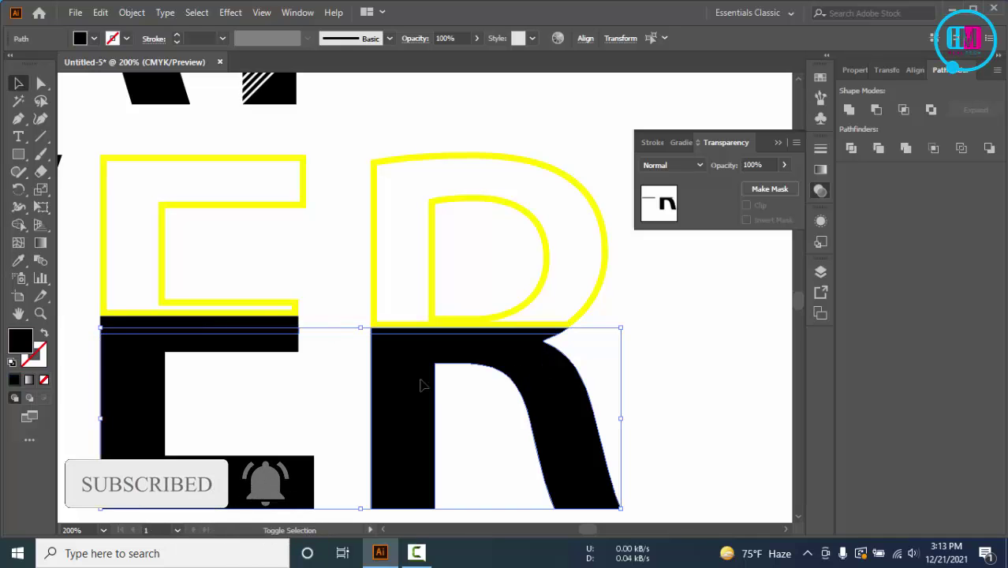
{"action": "left_click", "coordinate": [849, 111]}
{"action": "left_click", "coordinate": [581, 139]}
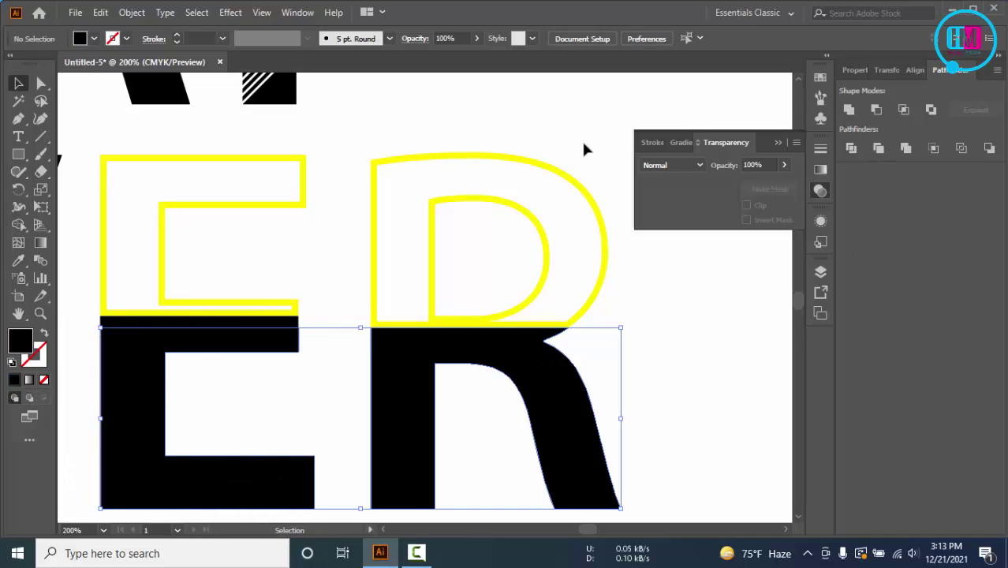
- Select the black lower halves of S, T, D, A, E and R together and fill them with the teal sampled from BEST
{"action": "scroll", "coordinate": [536, 170], "scroll_direction": "down", "scroll_amount": 3}
{"action": "scroll", "coordinate": [560, 240], "scroll_direction": "up", "scroll_amount": 3}
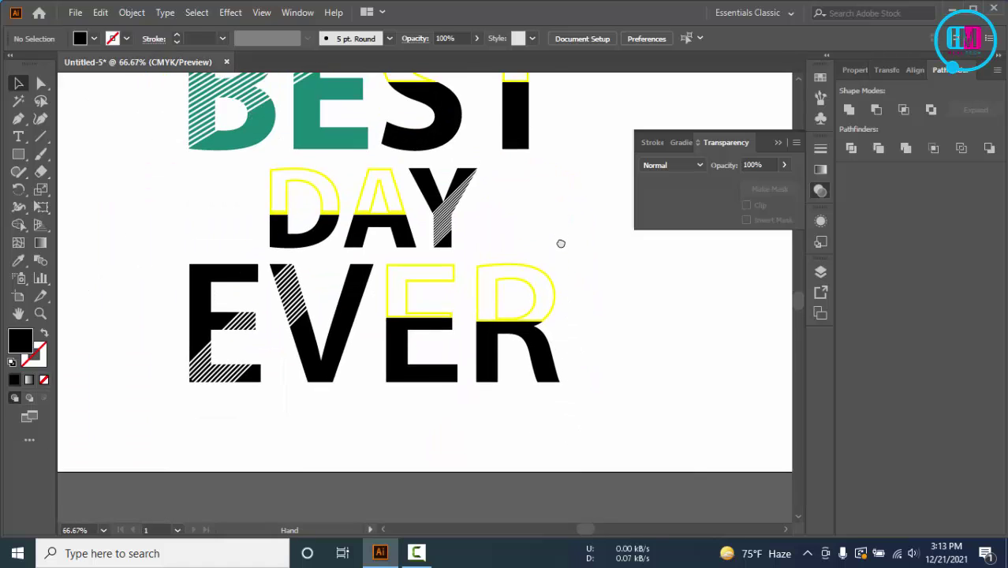
{"action": "scroll", "coordinate": [562, 249], "scroll_direction": "down", "scroll_amount": 1}
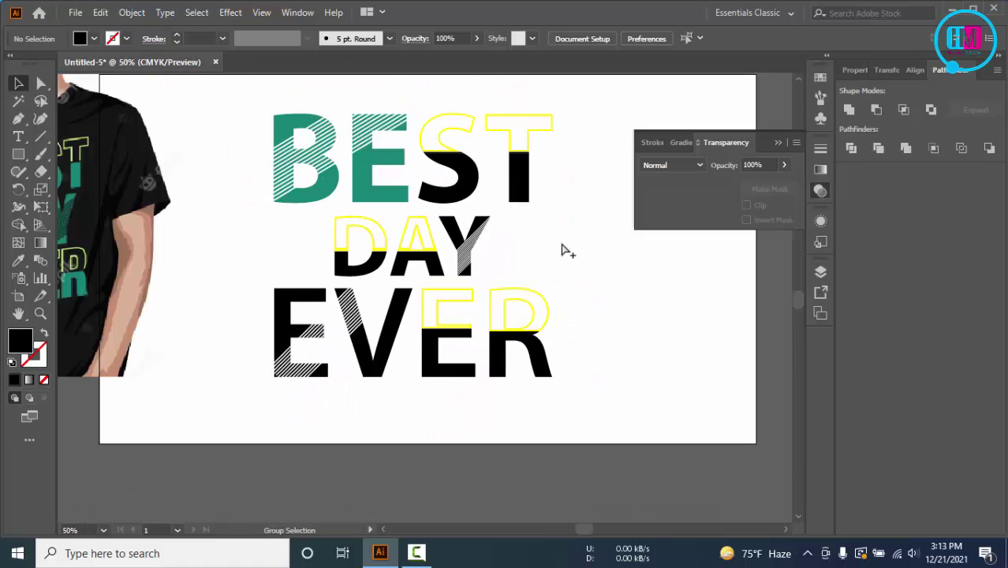
{"action": "left_click", "coordinate": [426, 270]}
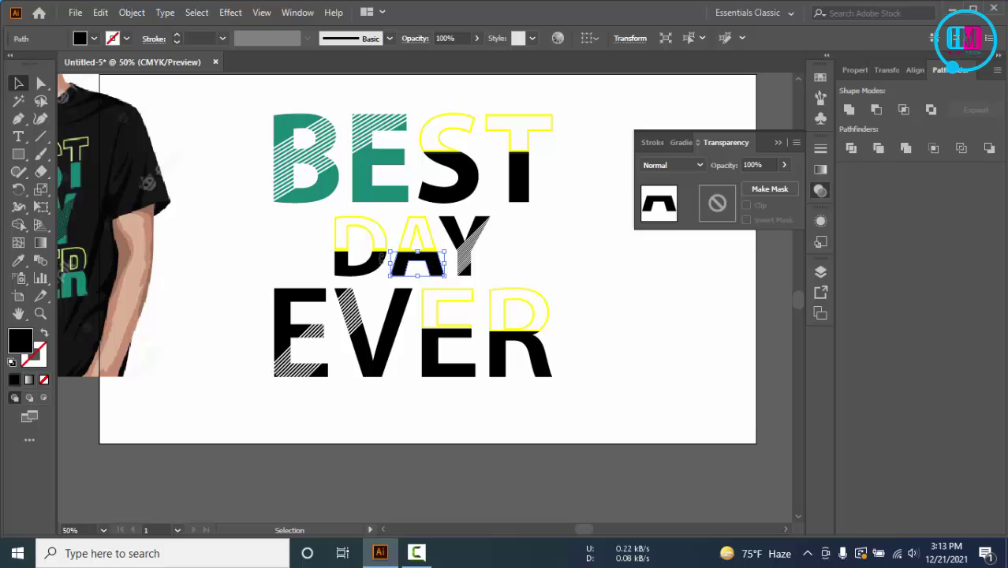
{"action": "left_click", "coordinate": [147, 265]}
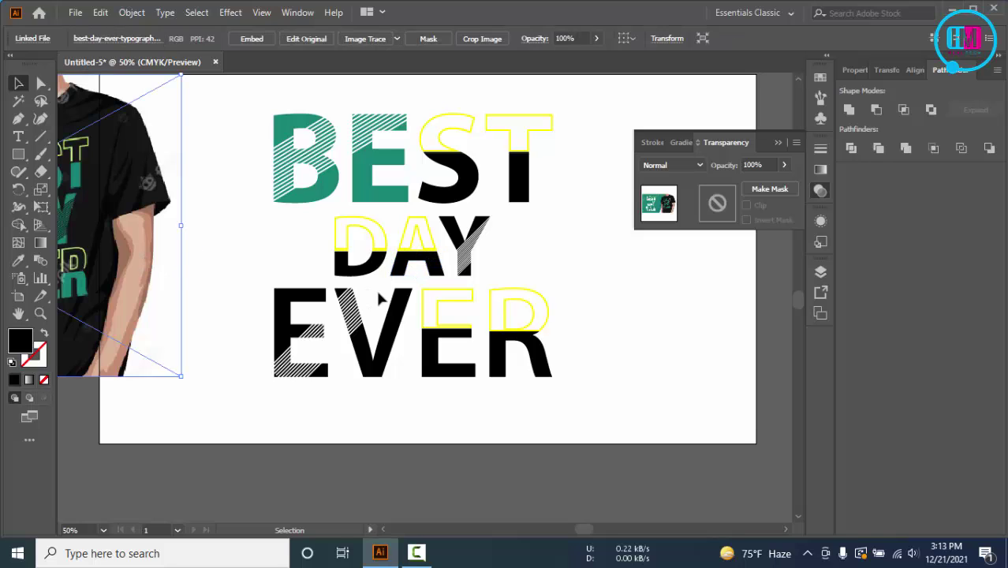
{"action": "key", "text": "y"}
{"action": "left_click", "coordinate": [345, 264]}
{"action": "key", "text": "i"}
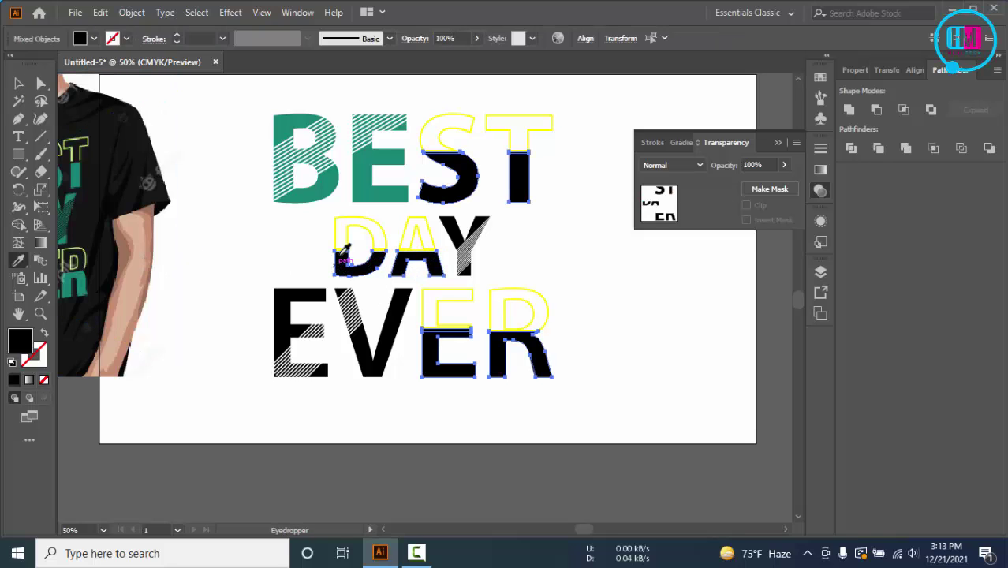
{"action": "left_click", "coordinate": [364, 174]}
{"action": "key", "text": "v"}
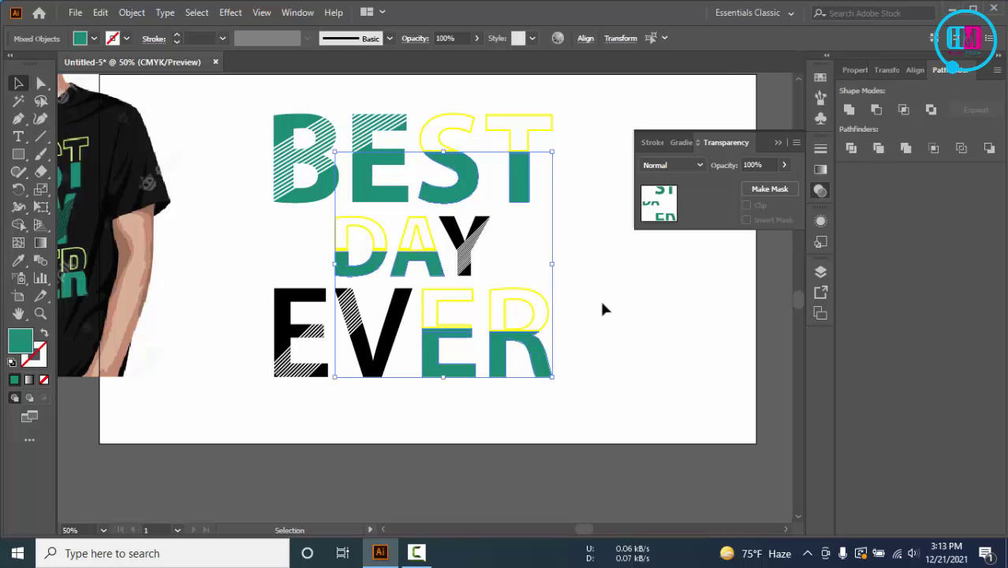
{"action": "left_click", "coordinate": [628, 278]}
- Fill the striped E and V of EVER with the teal sampled from the E of BEST
{"action": "left_click", "coordinate": [390, 347]}
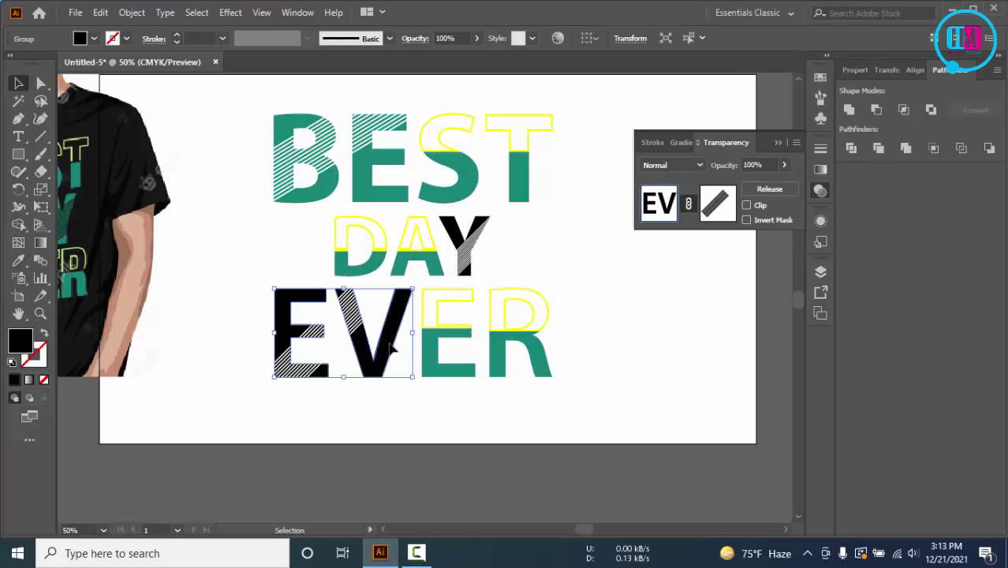
{"action": "key", "text": "i"}
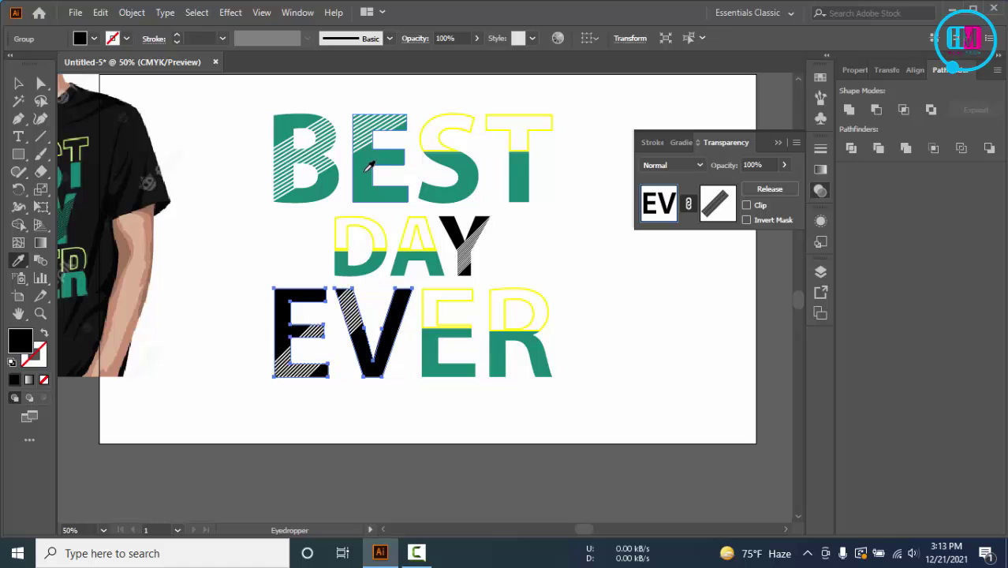
{"action": "left_click", "coordinate": [368, 167]}
{"action": "key", "text": "b"}
{"action": "left_click", "coordinate": [587, 261]}
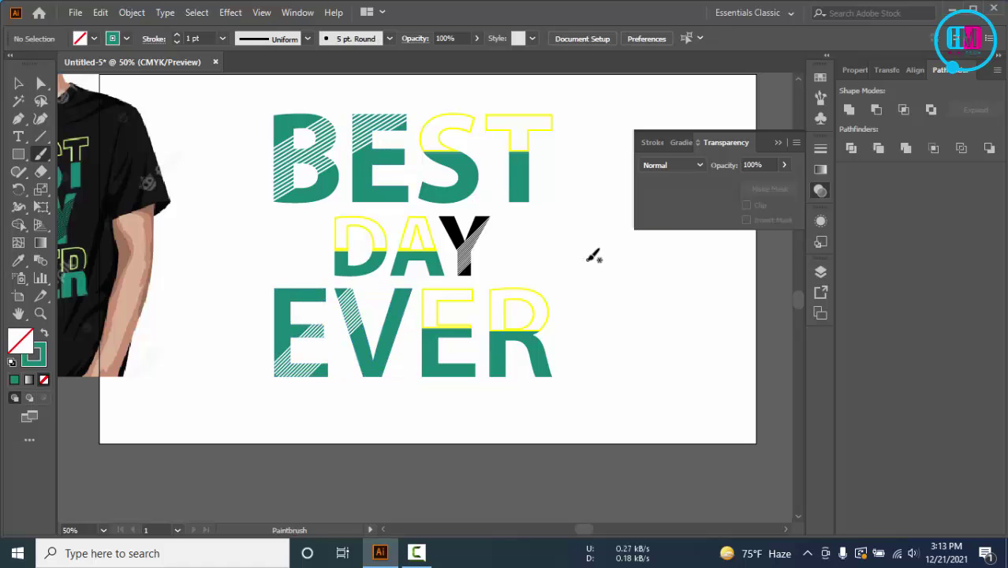
{"action": "key", "text": "v"}
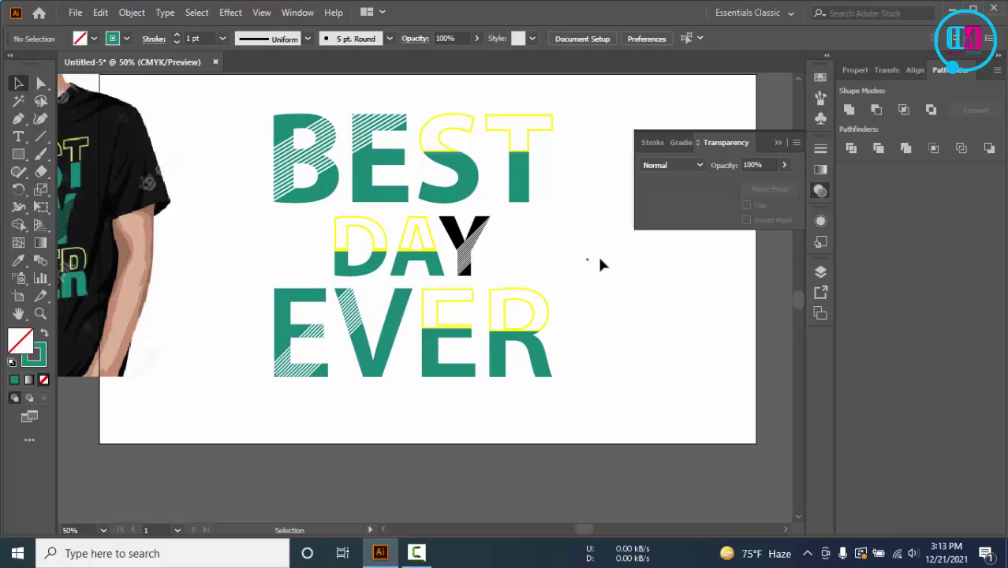
{"action": "left_click", "coordinate": [587, 261]}
{"action": "left_click", "coordinate": [596, 264]}
- Fill the striped Y of DAY with the teal sampled from the T of BEST
{"action": "scroll", "coordinate": [597, 268], "scroll_direction": "down", "scroll_amount": 2}
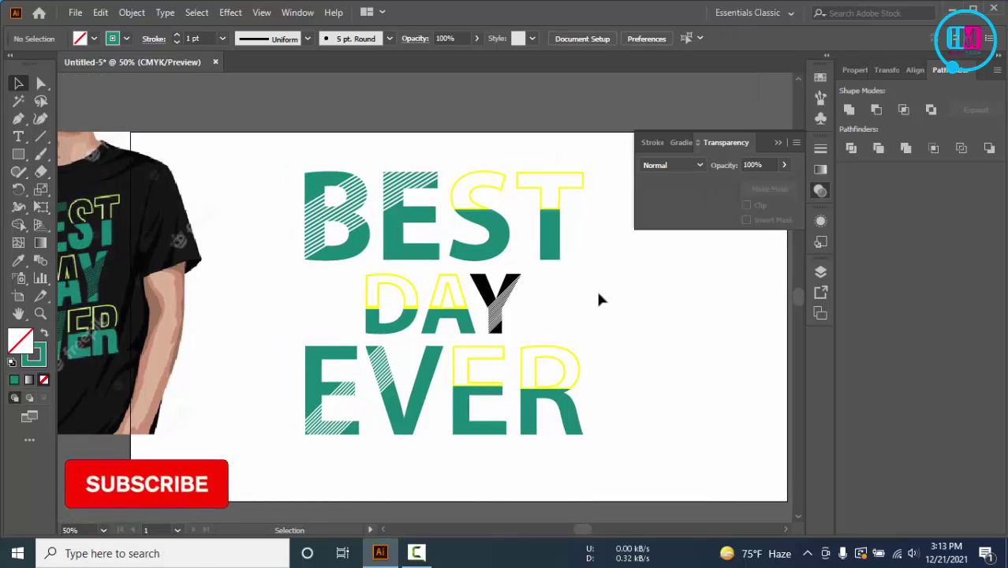
{"action": "scroll", "coordinate": [581, 268], "scroll_direction": "up", "scroll_amount": 1}
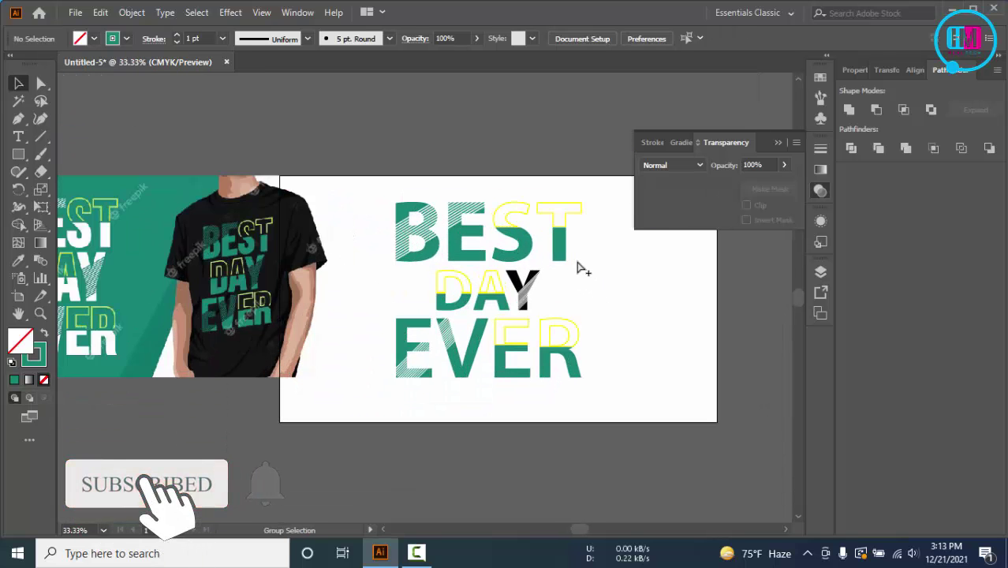
{"action": "scroll", "coordinate": [577, 267], "scroll_direction": "up", "scroll_amount": 1}
{"action": "scroll", "coordinate": [576, 267], "scroll_direction": "down", "scroll_amount": 1}
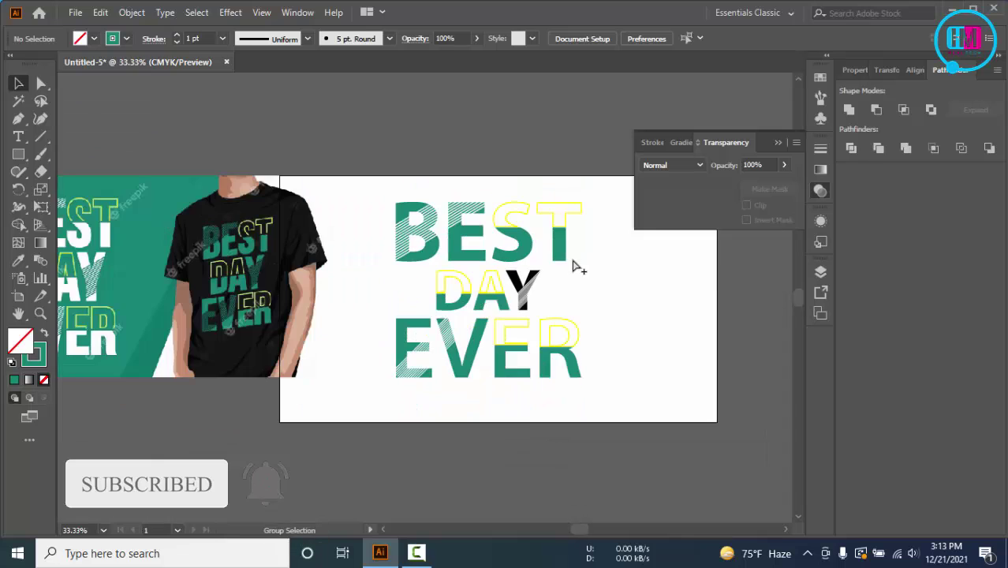
{"action": "left_click", "coordinate": [529, 281]}
{"action": "scroll", "coordinate": [529, 278], "scroll_direction": "up", "scroll_amount": 3}
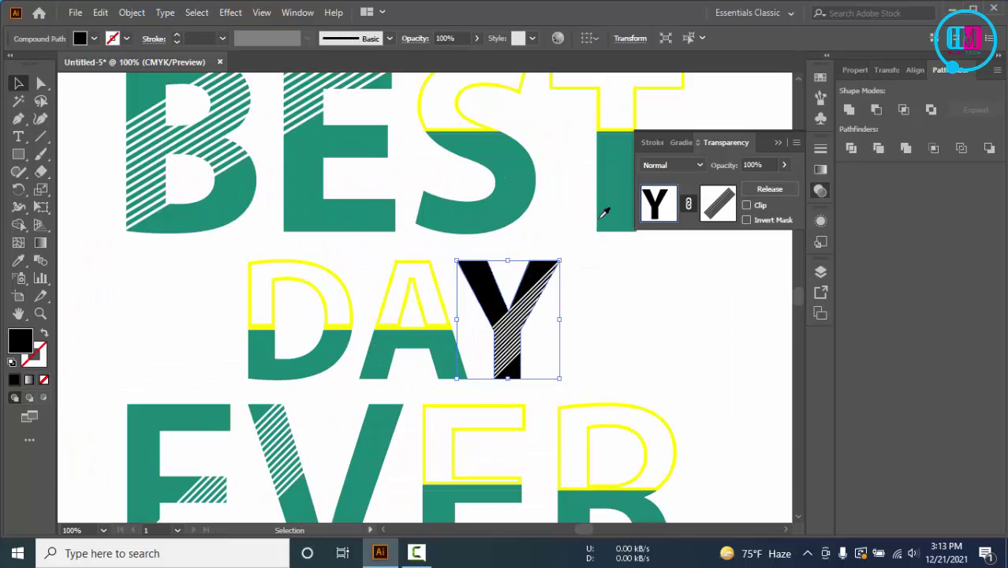
{"action": "key", "text": "i"}
{"action": "left_click", "coordinate": [616, 187]}
{"action": "key", "text": "v"}
{"action": "left_click", "coordinate": [608, 329]}
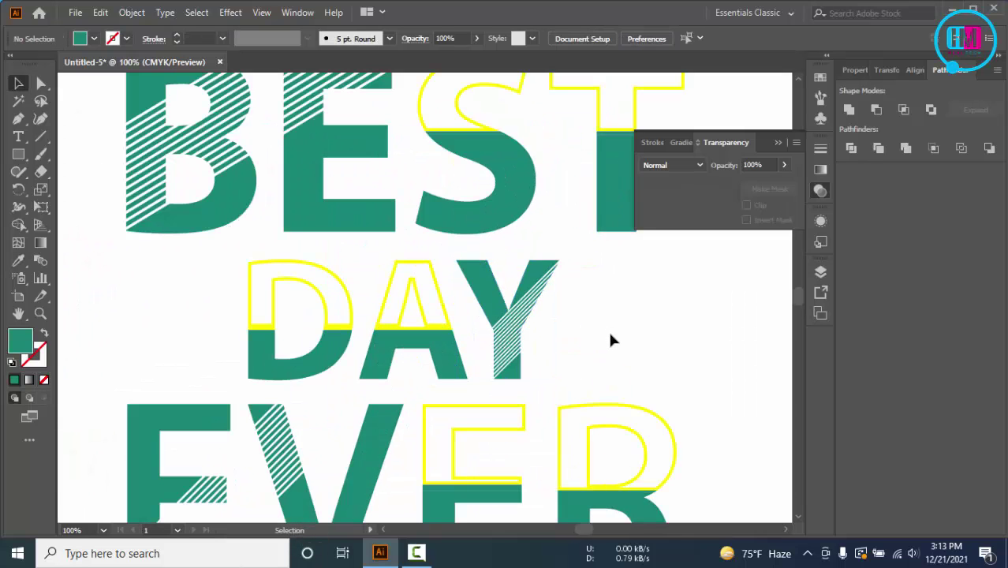
- Delete the t-shirt reference image beside the artboard
{"action": "scroll", "coordinate": [607, 326], "scroll_direction": "down", "scroll_amount": 3}
{"action": "left_click", "coordinate": [313, 283]}
{"action": "key", "text": "Delete"}
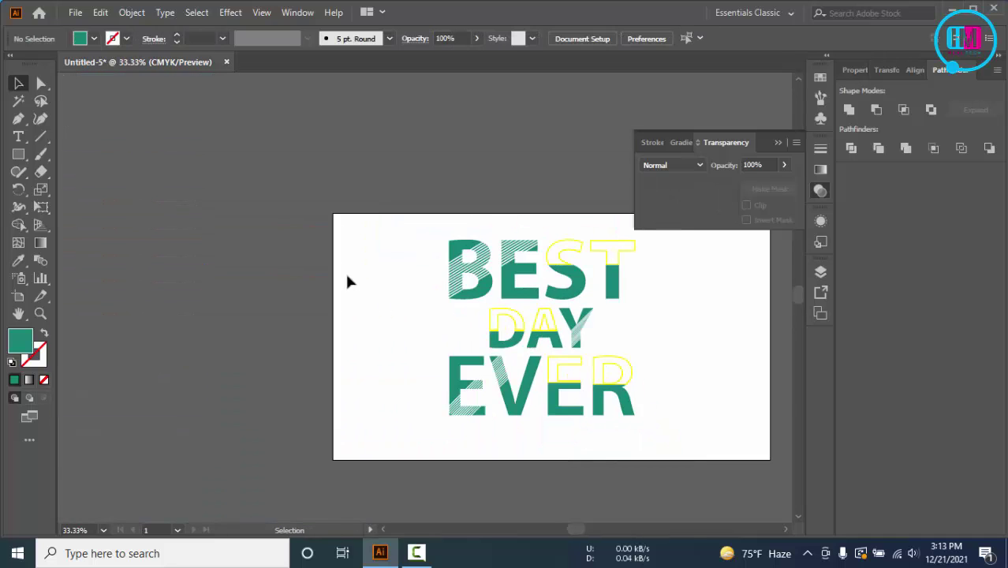
{"action": "scroll", "coordinate": [634, 316], "scroll_direction": "right", "scroll_amount": 3}
{"action": "left_click_drag", "start_coordinate": [301, 186], "coordinate": [603, 428]}
{"action": "key", "text": "a"}
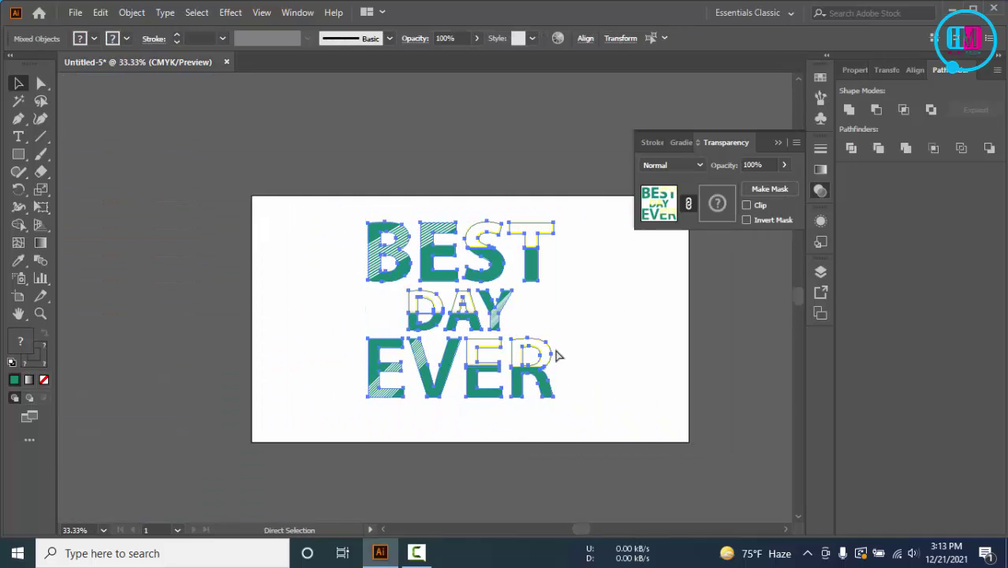
{"action": "scroll", "coordinate": [554, 357], "scroll_direction": "up", "scroll_amount": 2}
{"action": "scroll", "coordinate": [538, 347], "scroll_direction": "up", "scroll_amount": 4}
{"action": "scroll", "coordinate": [530, 350], "scroll_direction": "down", "scroll_amount": 4}
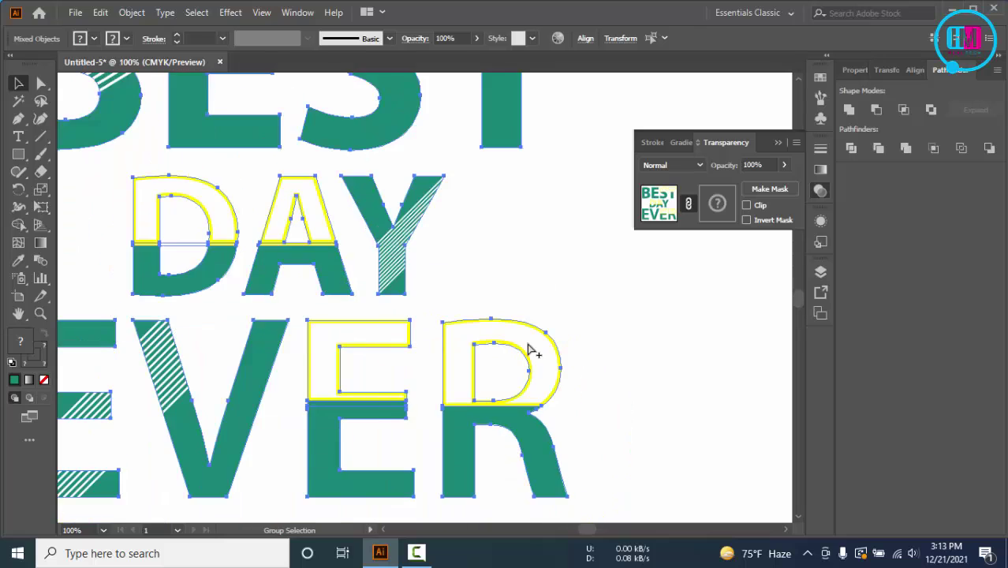
{"action": "key", "text": "v"}
{"action": "left_click", "coordinate": [573, 294]}
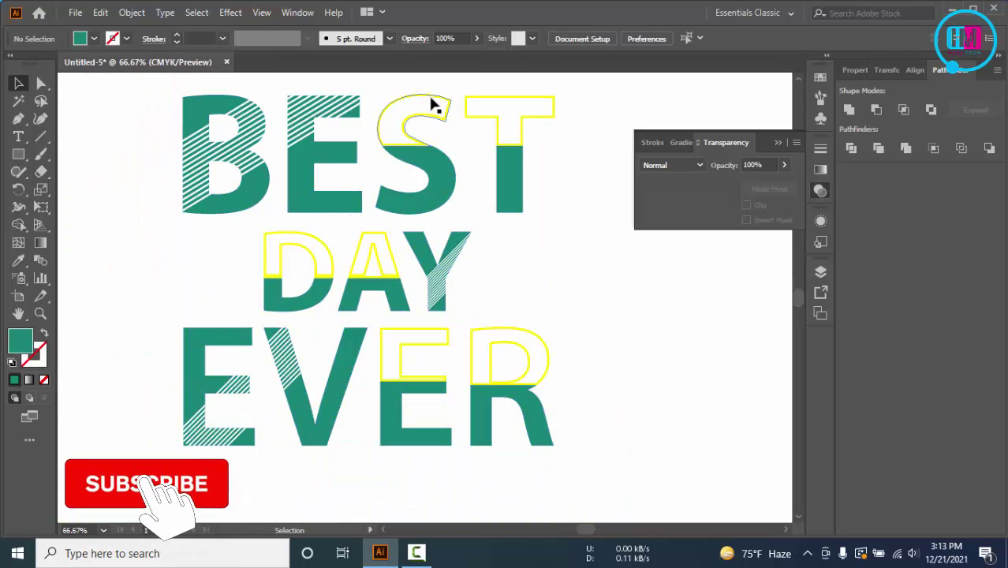
- Select the yellow outlined halves of S, T, D, A, E and R together and align their strokes to center
{"action": "left_click", "coordinate": [436, 106]}
{"action": "left_click", "coordinate": [487, 102], "text": "shift"}
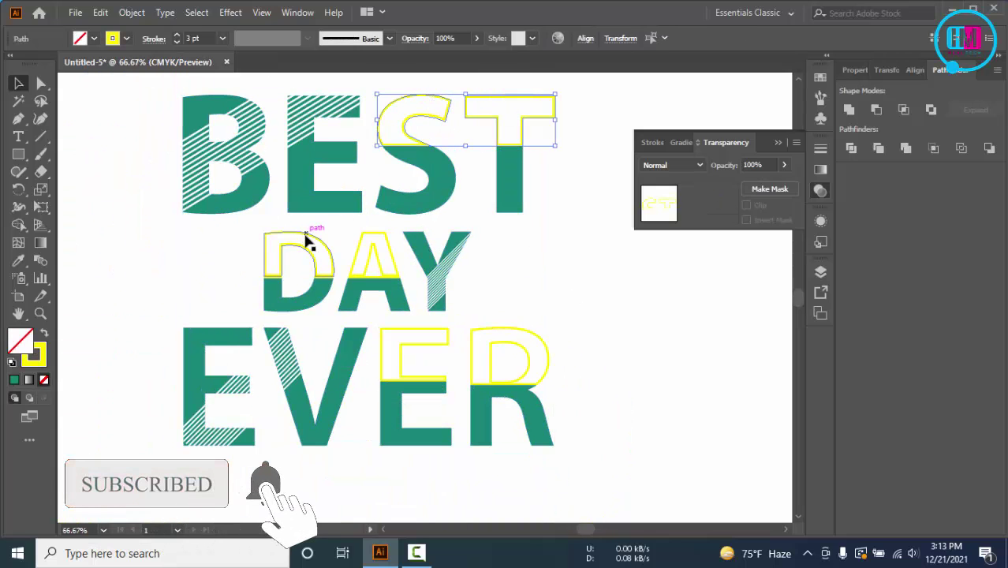
{"action": "left_click", "coordinate": [304, 237], "text": "shift"}
{"action": "left_click", "coordinate": [359, 265], "text": "shift"}
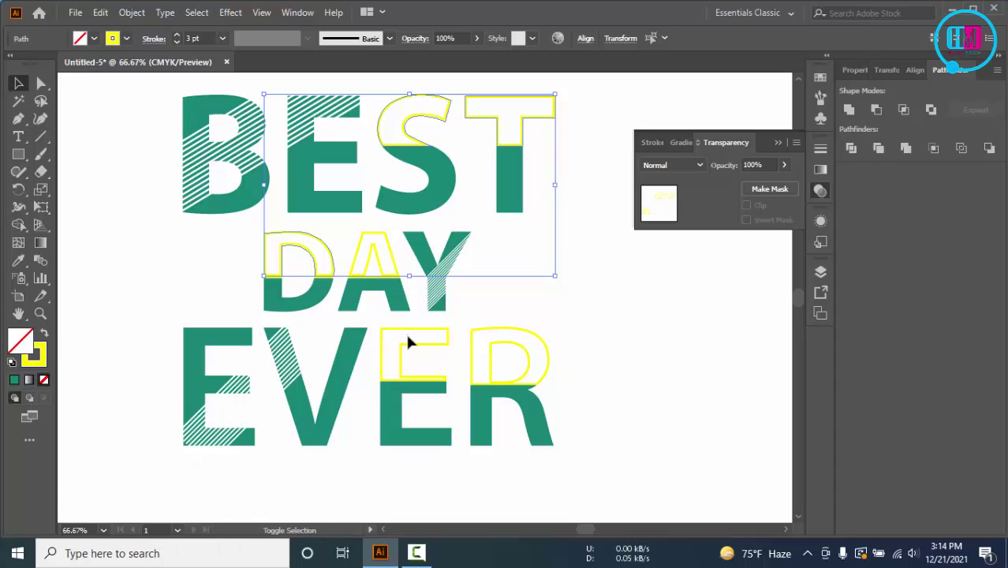
{"action": "left_click", "coordinate": [414, 339], "text": "shift"}
{"action": "left_click", "coordinate": [495, 335], "text": "shift"}
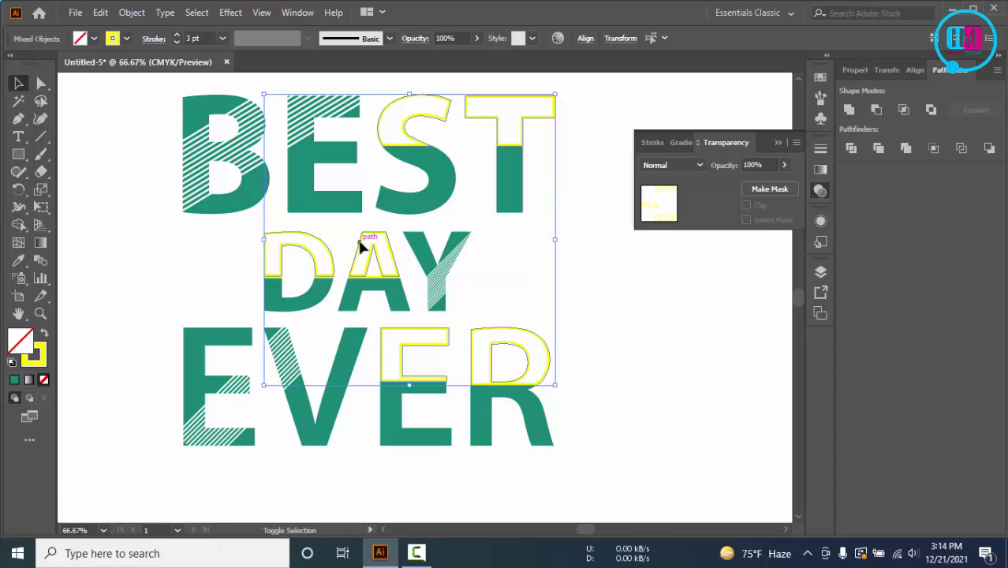
{"action": "left_click", "coordinate": [151, 39]}
{"action": "left_click", "coordinate": [57, 116]}
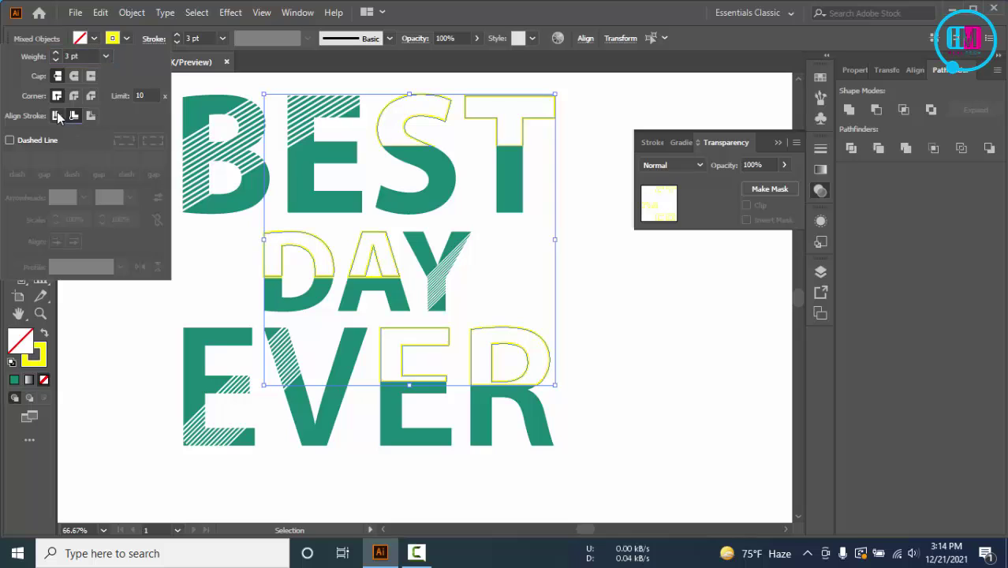
- Try a custom yellow from the Color Picker on the selected outlined halves and clear the resulting fill
{"action": "double_click", "coordinate": [34, 355]}
{"action": "left_click", "coordinate": [822, 338]}
{"action": "left_click_drag", "start_coordinate": [782, 199], "coordinate": [798, 179]}
{"action": "left_click", "coordinate": [962, 183]}
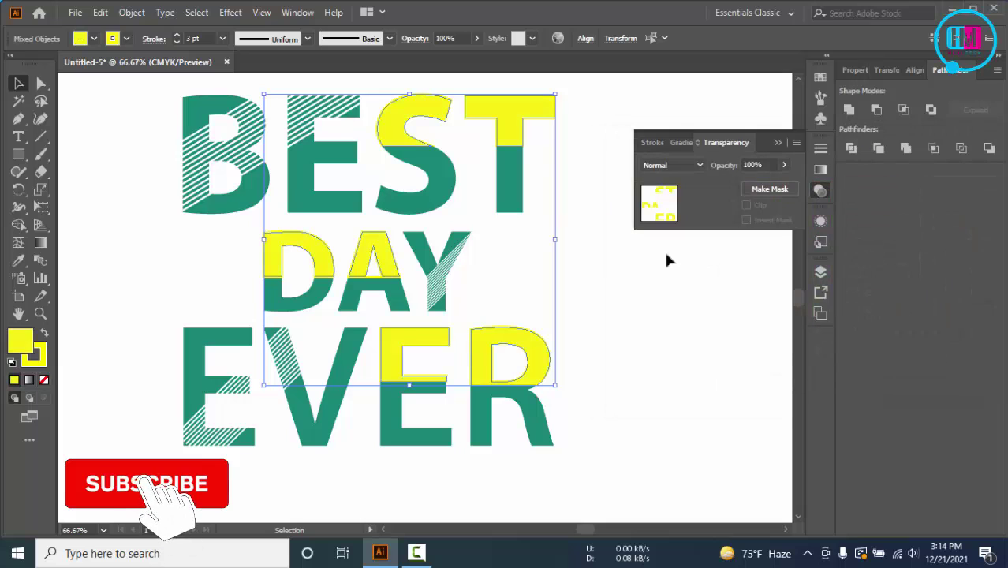
{"action": "key", "text": "ctrl"}
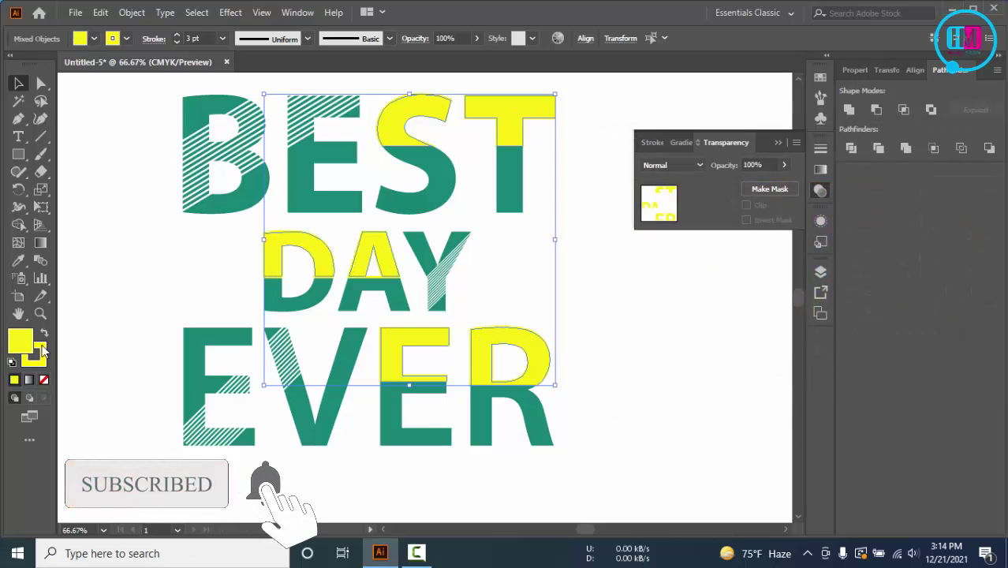
{"action": "left_click", "coordinate": [43, 379]}
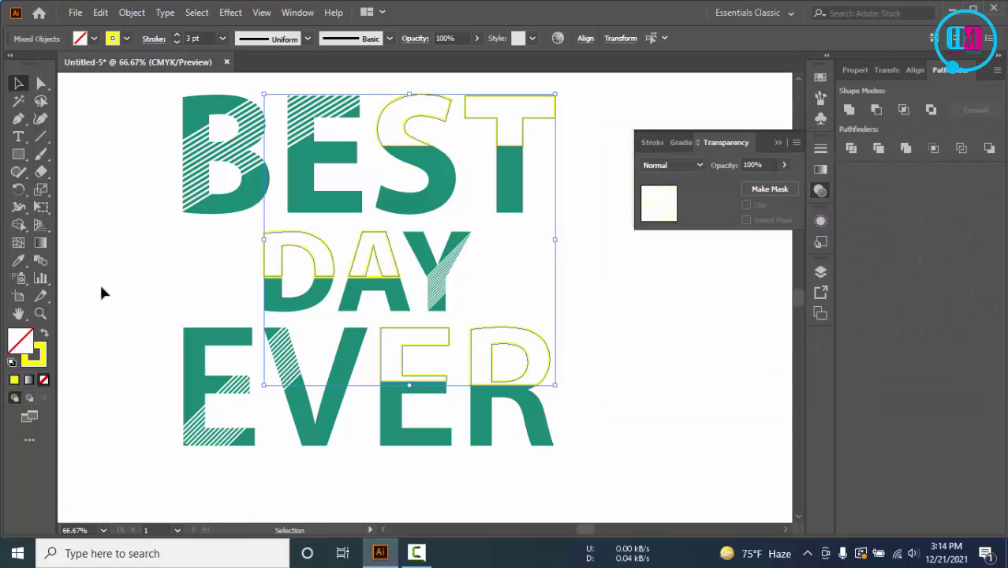
{"action": "left_click", "coordinate": [100, 289]}
{"action": "left_click", "coordinate": [40, 358]}
{"action": "double_click", "coordinate": [40, 359]}
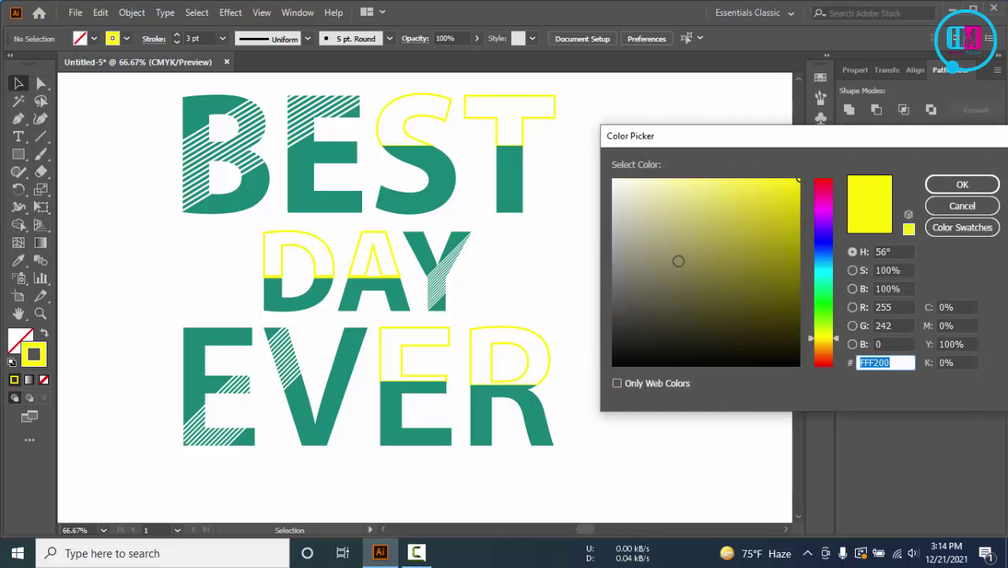
{"action": "left_click", "coordinate": [961, 206]}
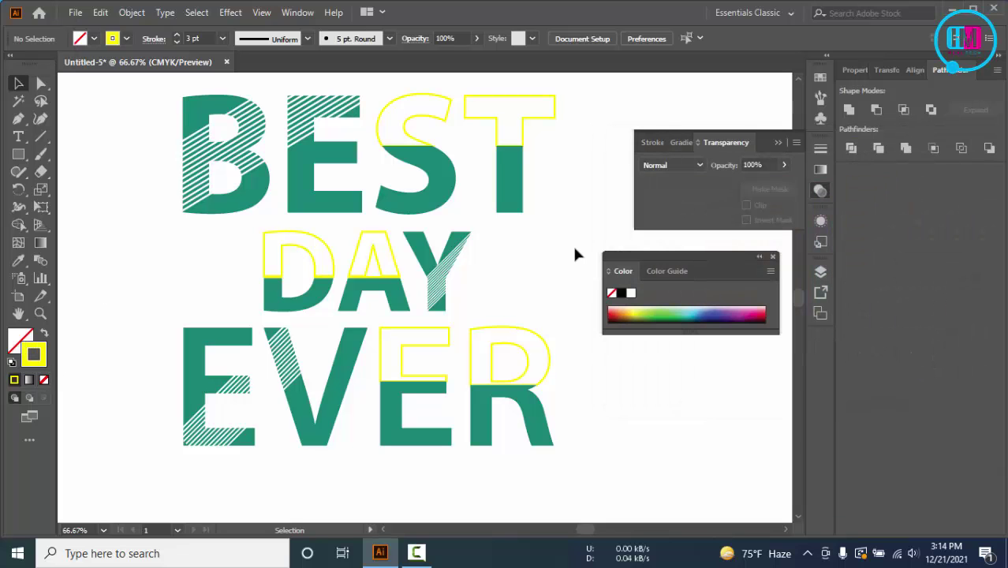
- Select the whole BEST DAY EVER lettering on the artboard and group it
{"action": "scroll", "coordinate": [575, 254], "scroll_direction": "down", "scroll_amount": 3}
{"action": "left_click_drag", "start_coordinate": [377, 146], "coordinate": [584, 389]}
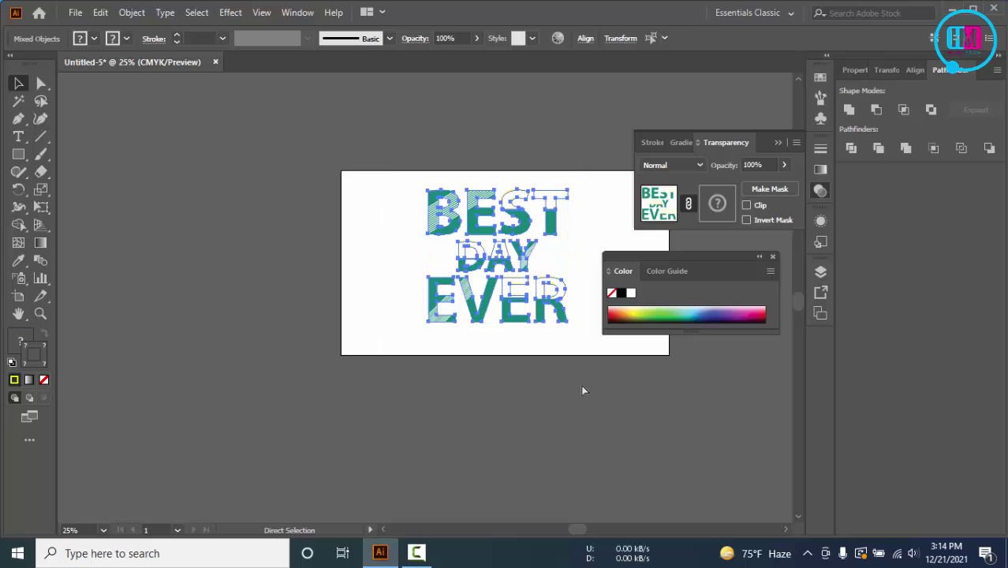
{"action": "key", "text": "ctrl+g"}
{"action": "left_click", "coordinate": [416, 553]}
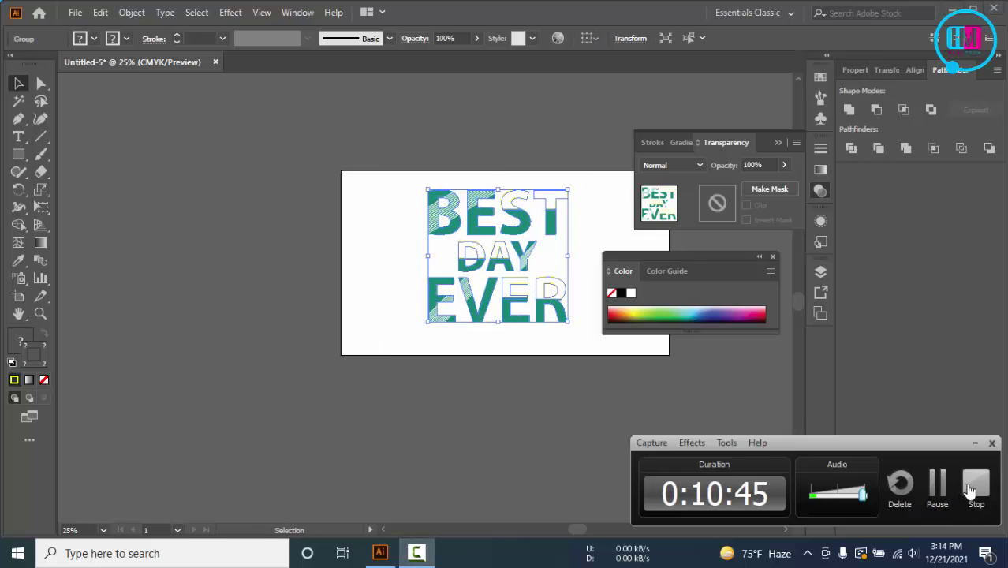